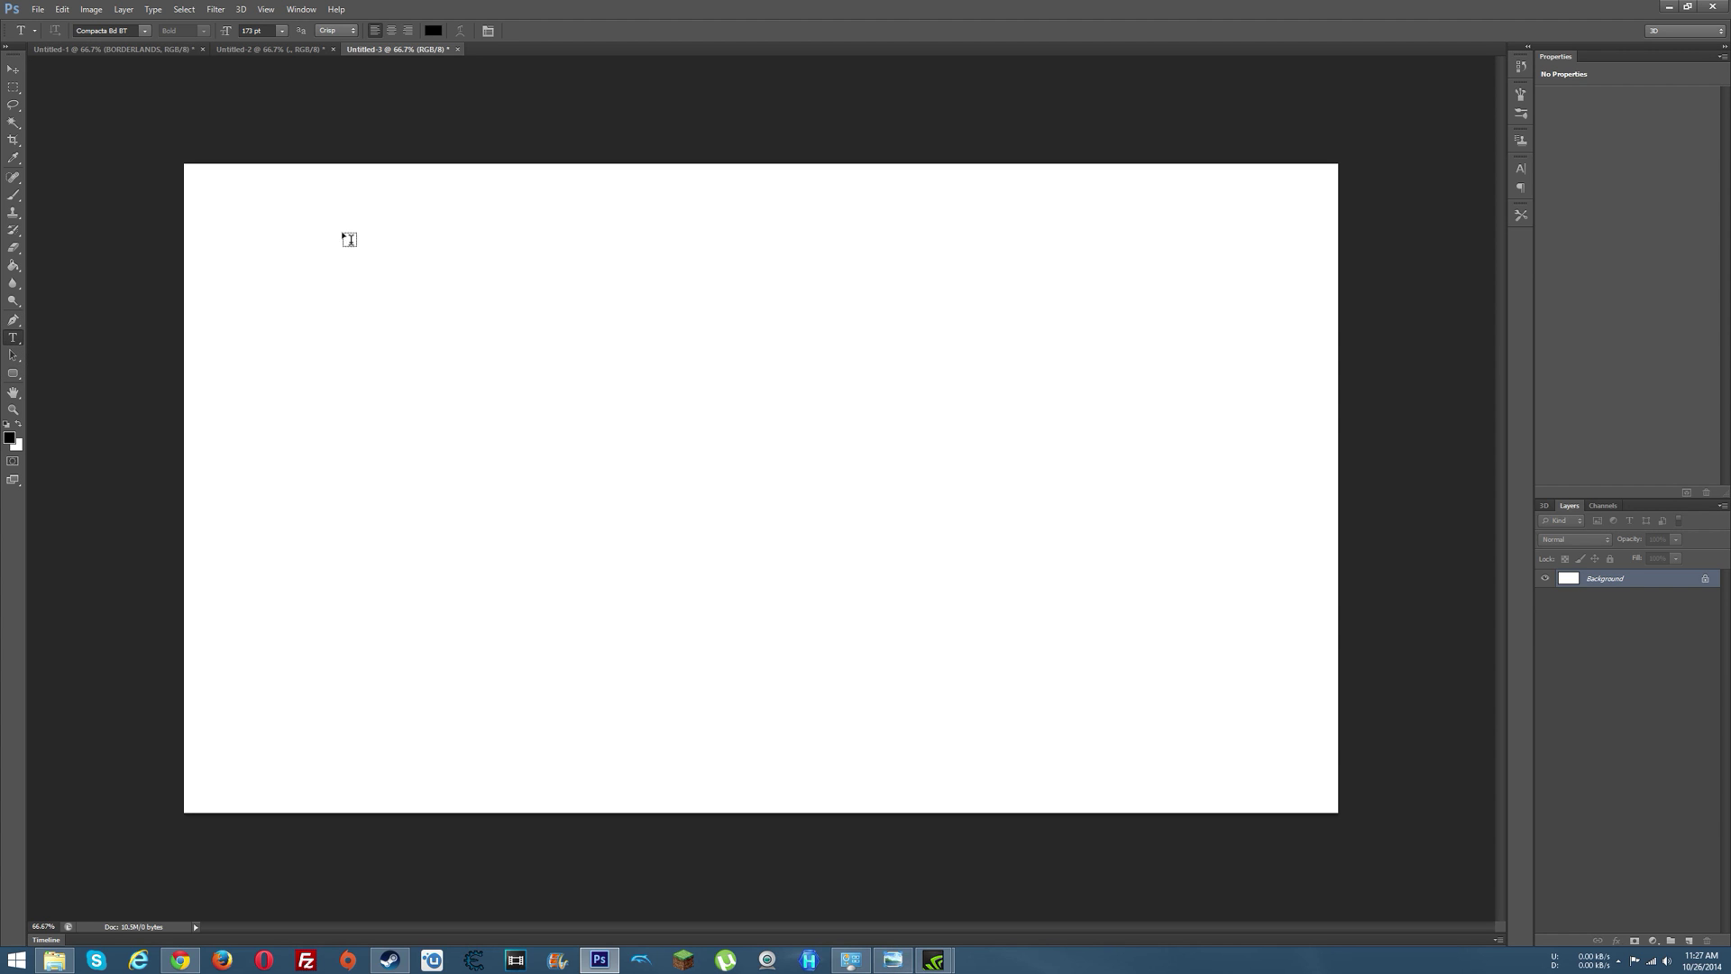
- Type BORDERLANDS in black Compacta Bd BT, resize it to 125 pt and commit
{"action": "left_click", "coordinate": [238, 595]}
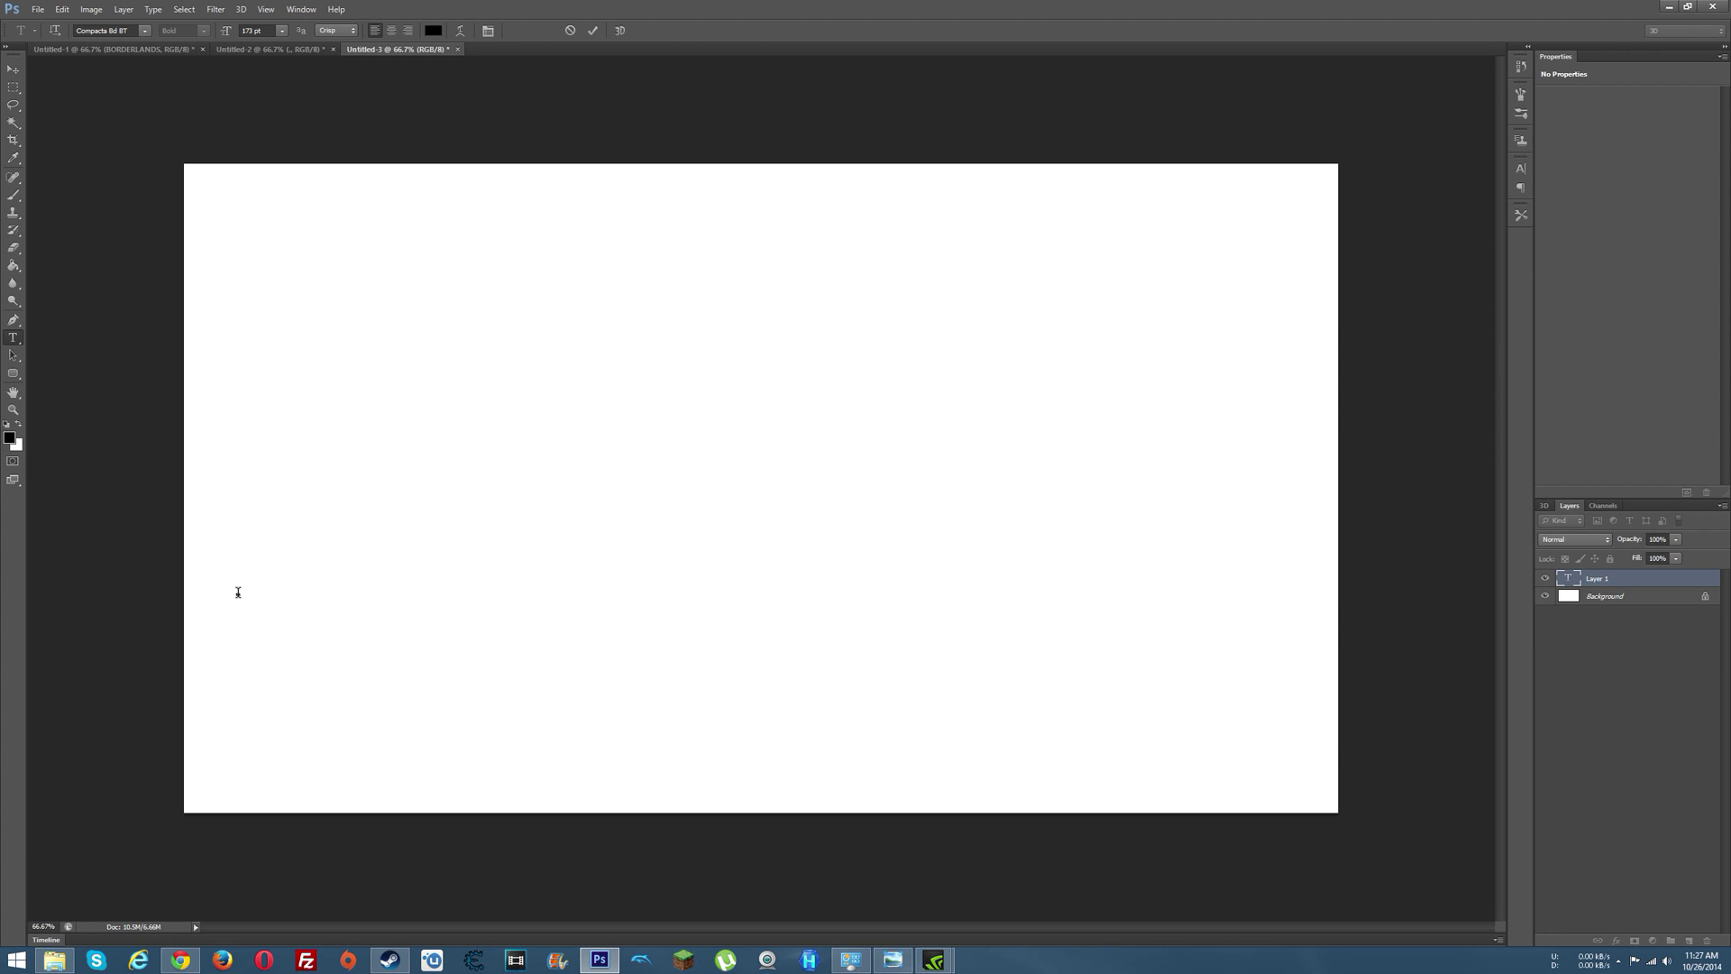
{"action": "type", "text": "BORDE"}
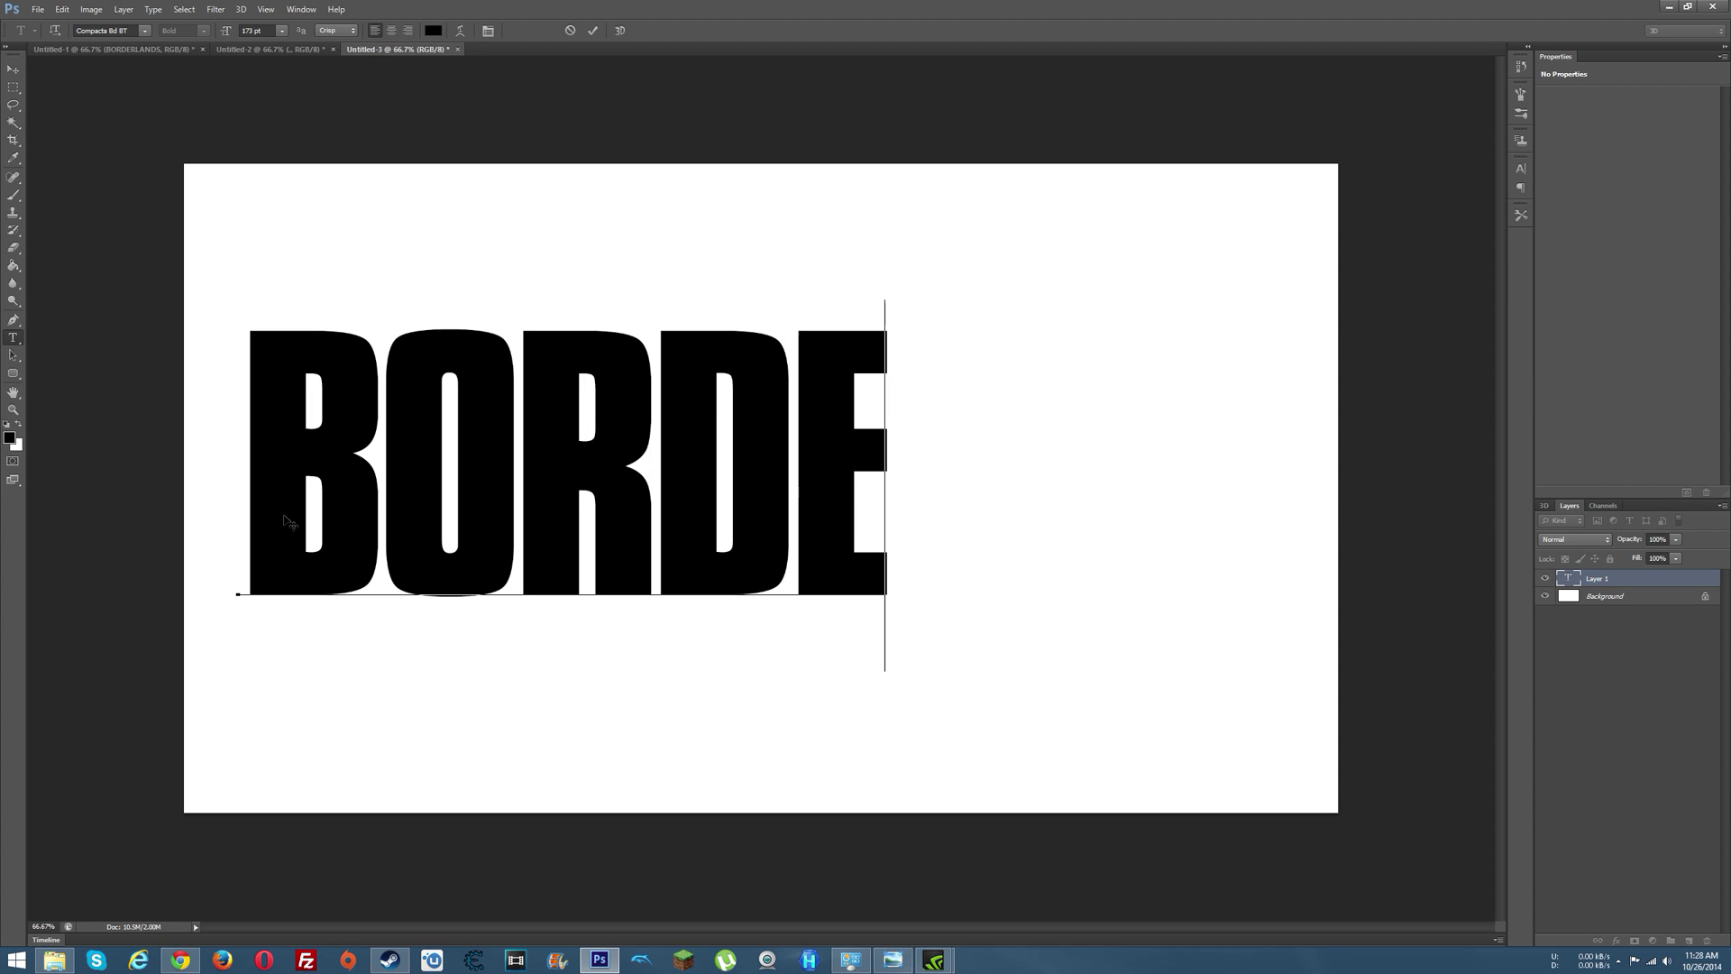
{"action": "type", "text": "RLAND"}
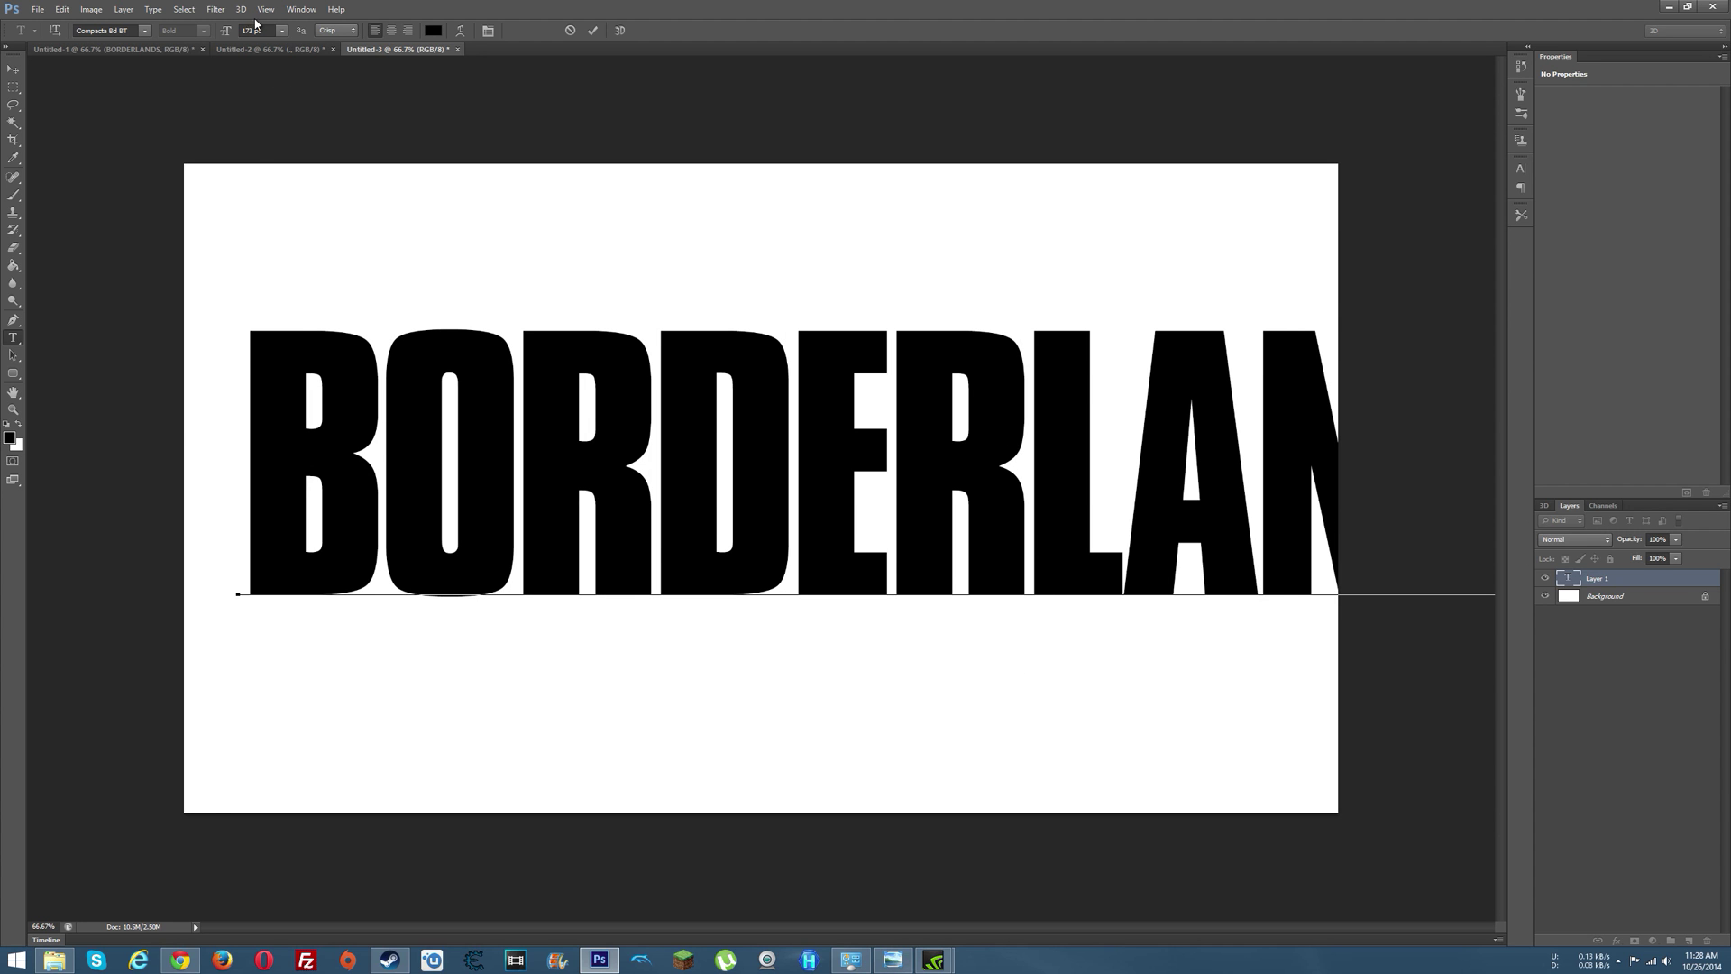
{"action": "key", "text": "ctrl+a"}
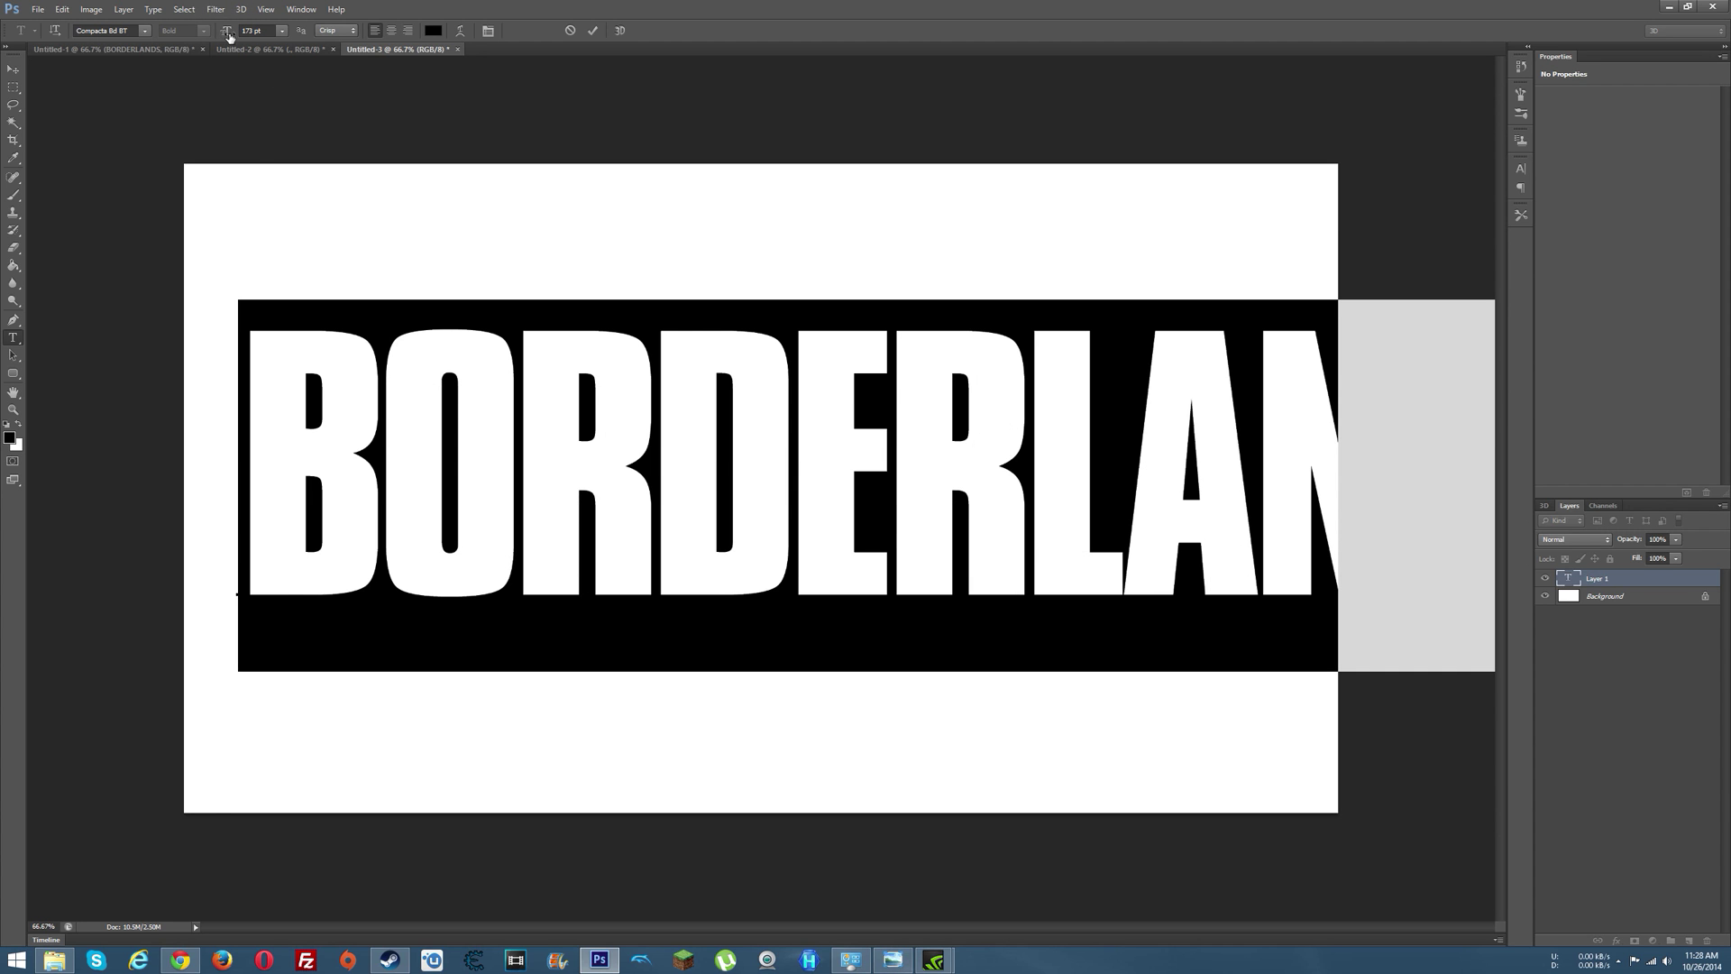
{"action": "left_click_drag", "start_coordinate": [229, 36], "coordinate": [197, 42]}
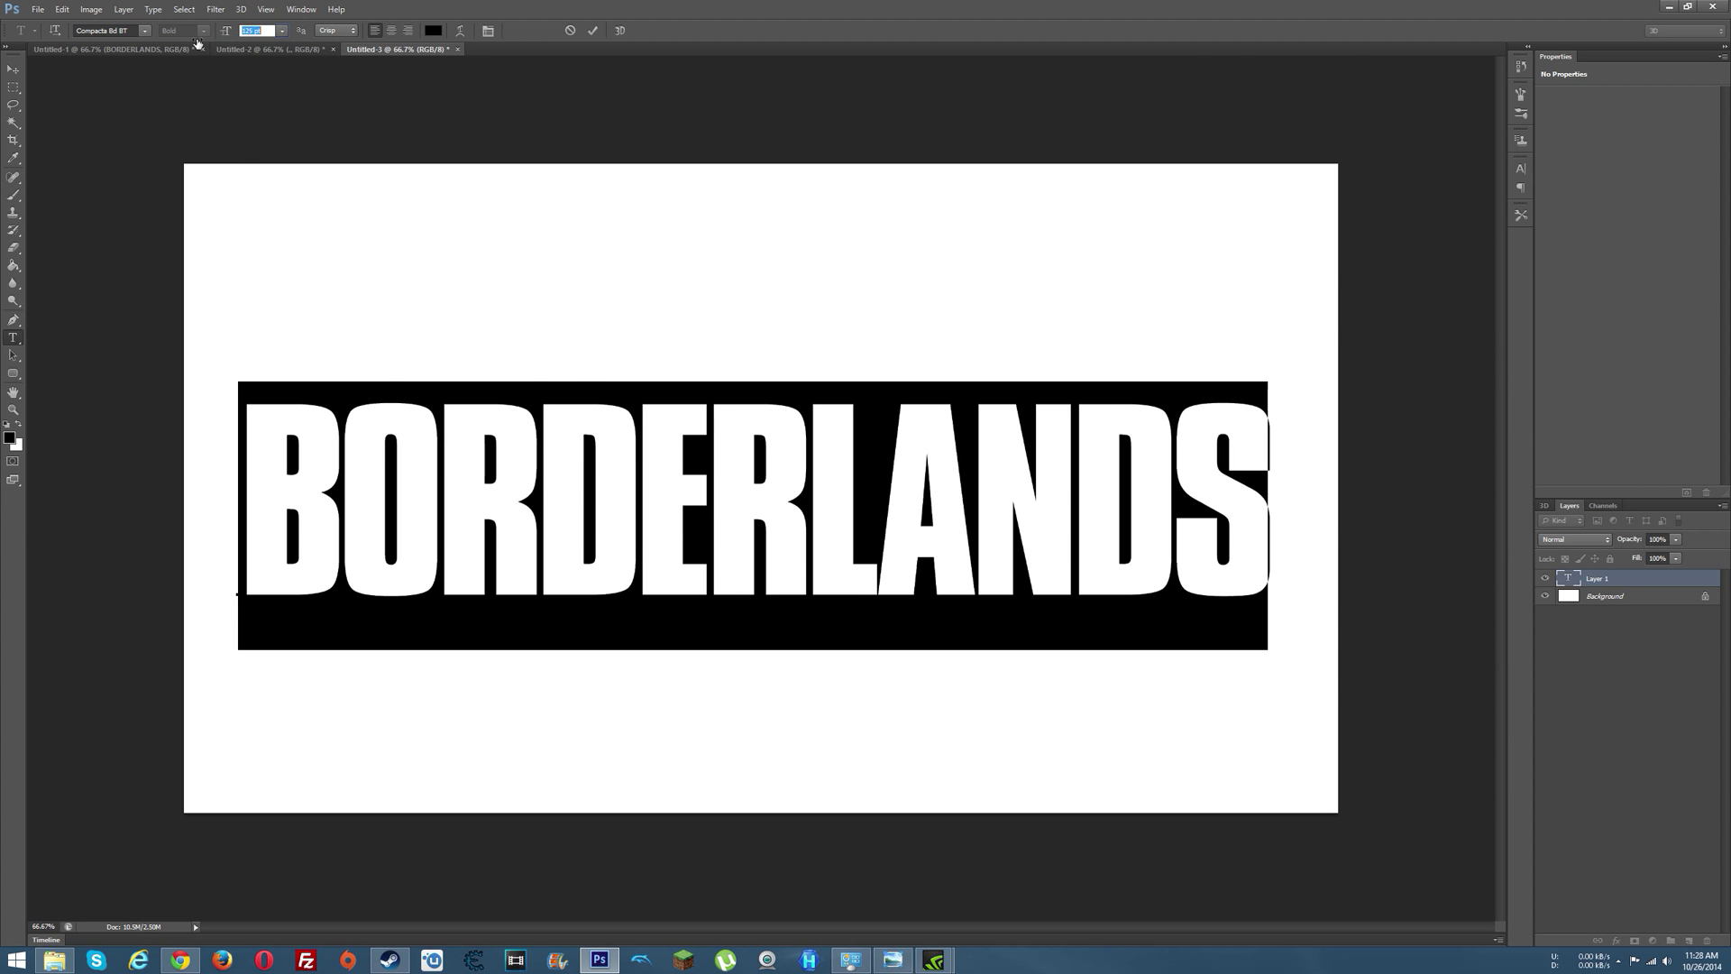
{"action": "mouse_move", "coordinate": [600, 285]}
{"action": "left_mouse_down"}
{"action": "mouse_move", "coordinate": [572, 282]}
{"action": "mouse_move", "coordinate": [587, 271]}
{"action": "left_mouse_up"}
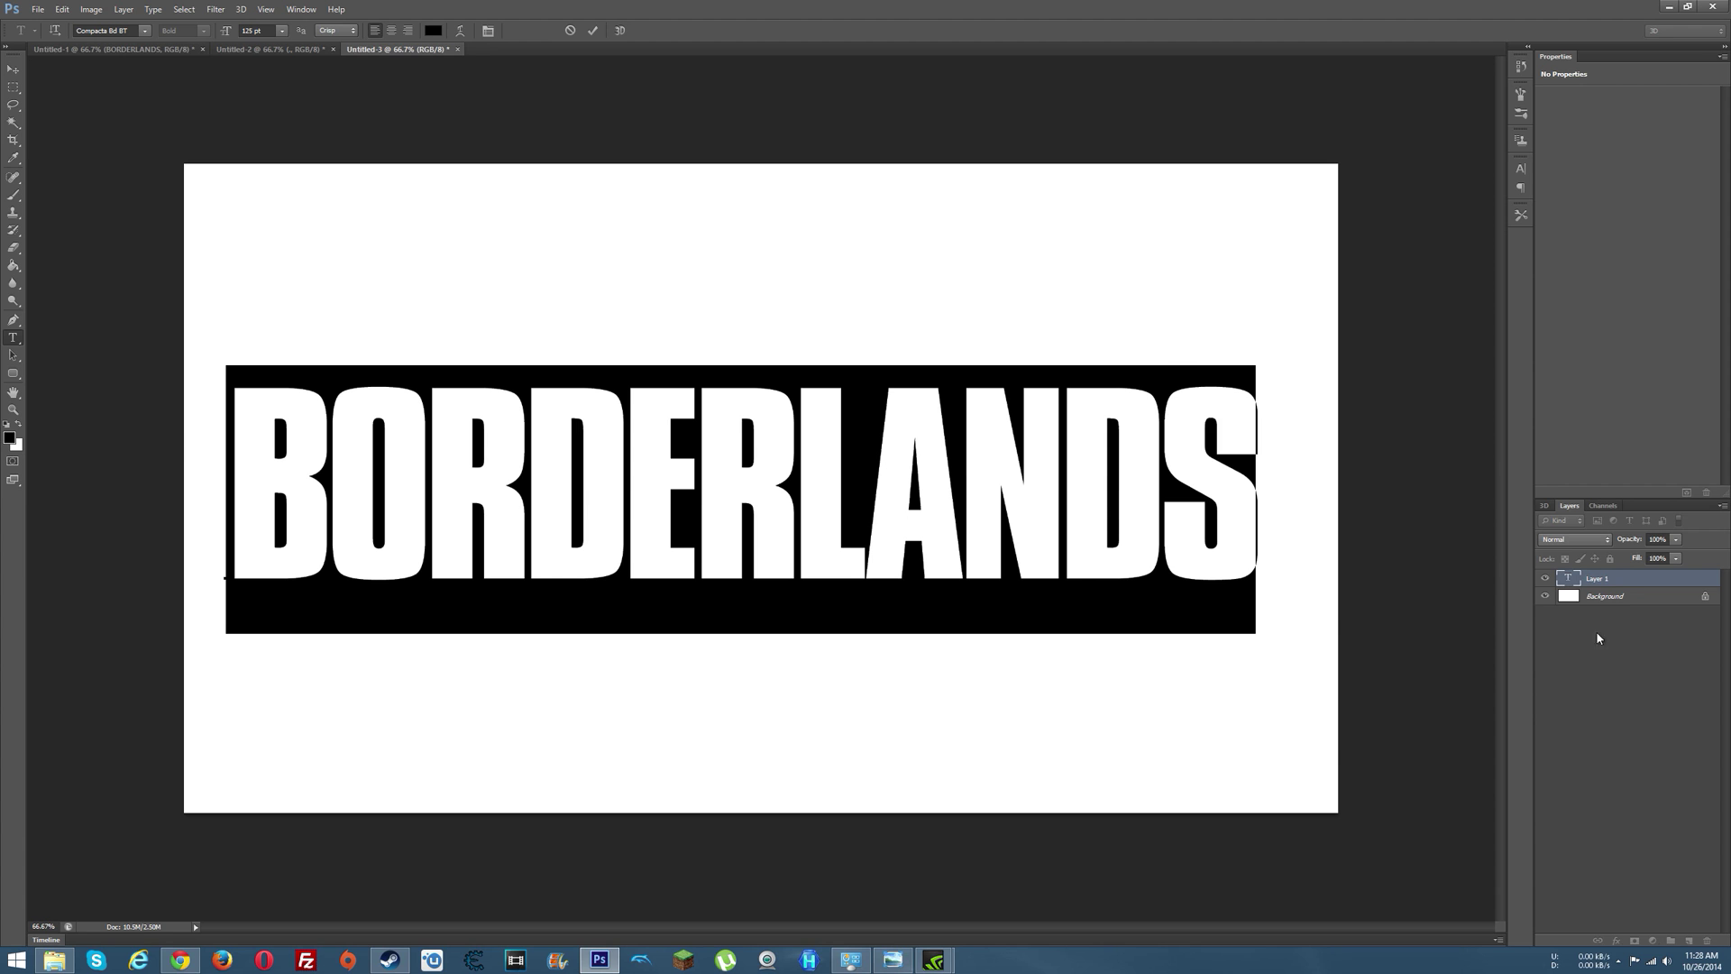
{"action": "left_click", "coordinate": [1639, 601]}
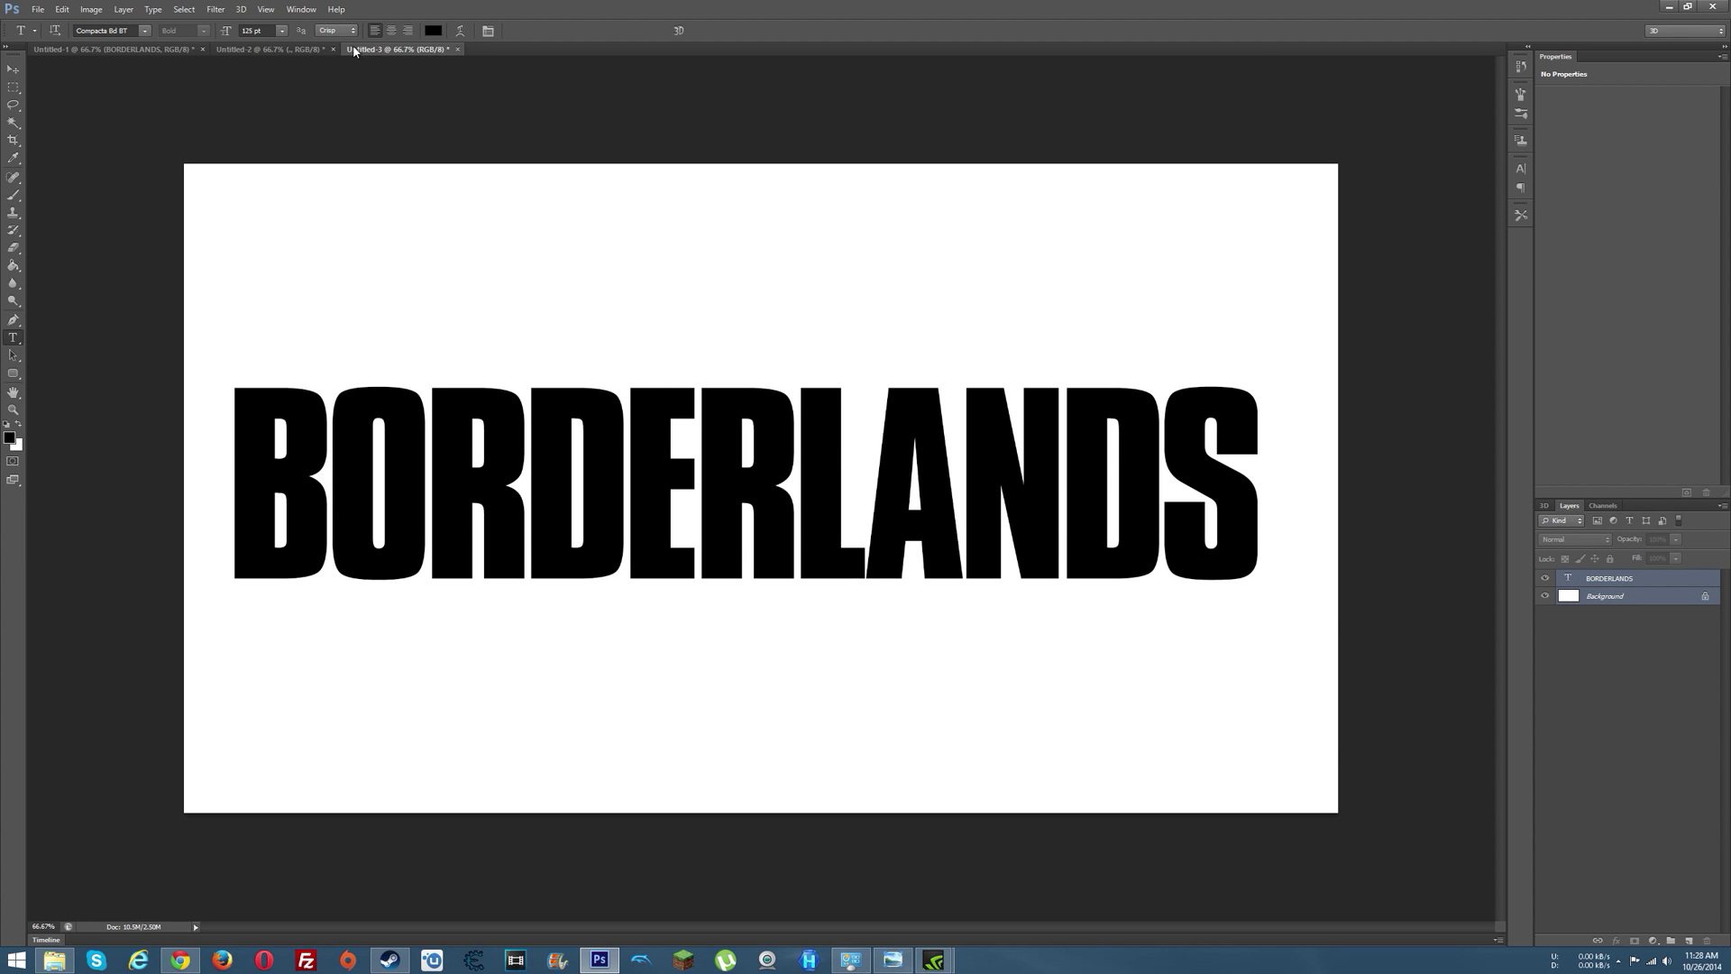
- Centre the BORDERLANDS text vertically and horizontally on the canvas
{"action": "left_click", "coordinate": [13, 68]}
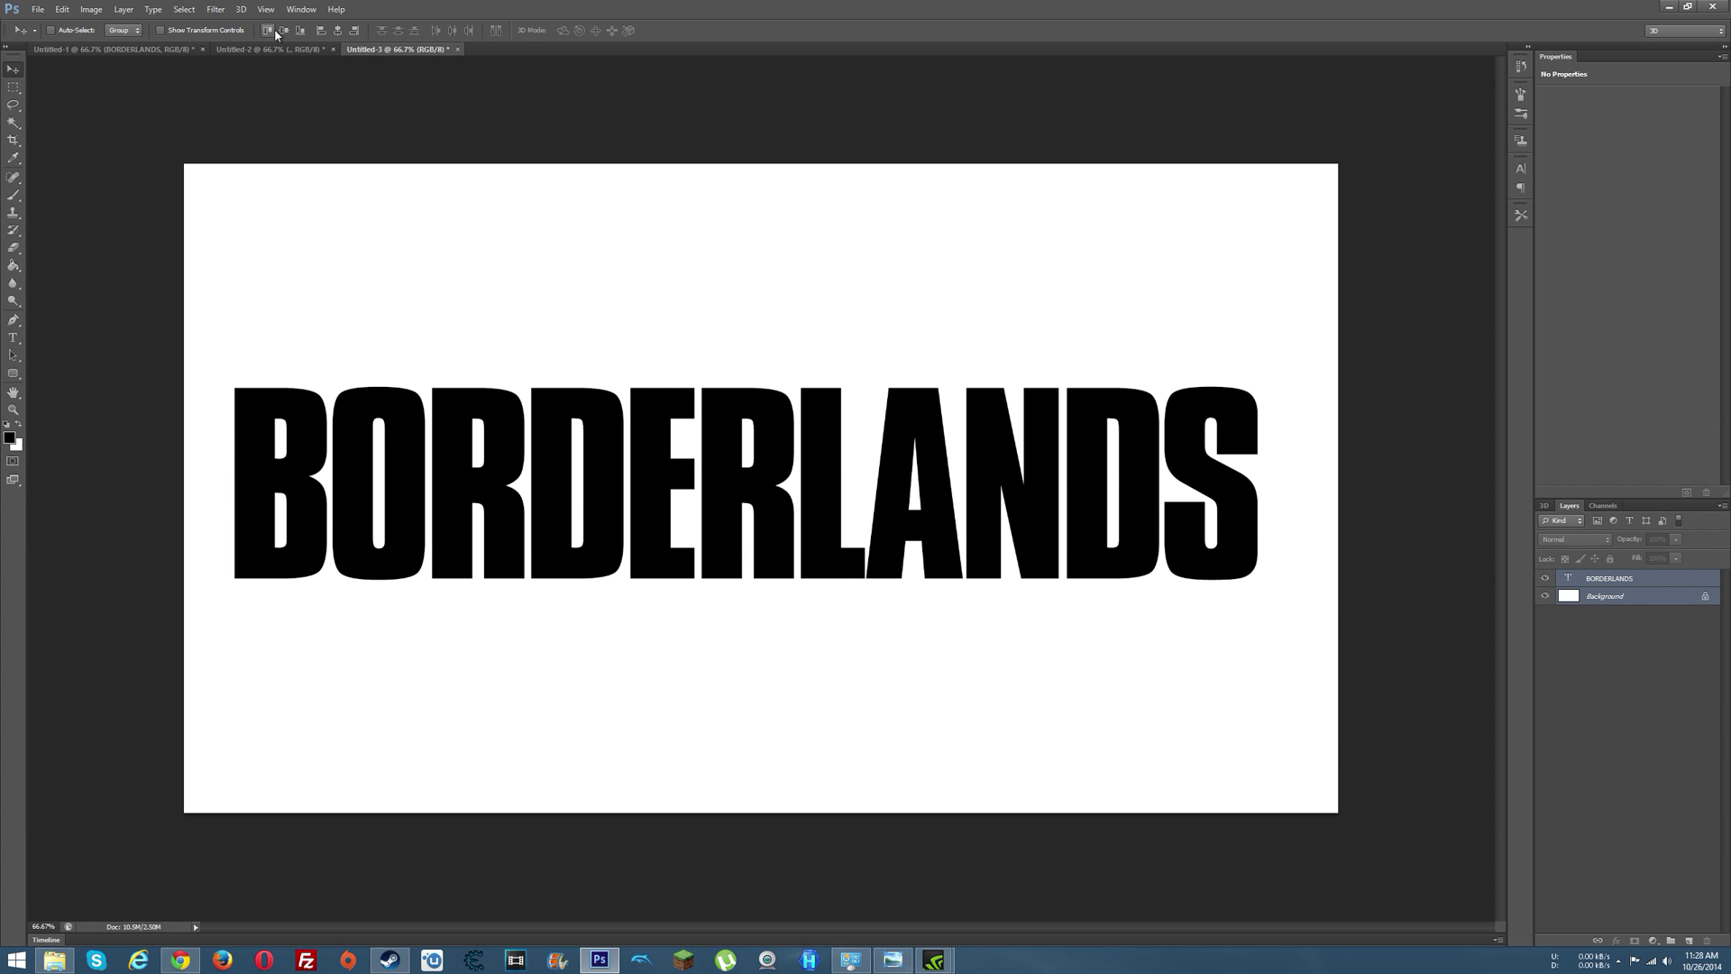
{"action": "left_click", "coordinate": [287, 33]}
{"action": "left_click", "coordinate": [337, 30]}
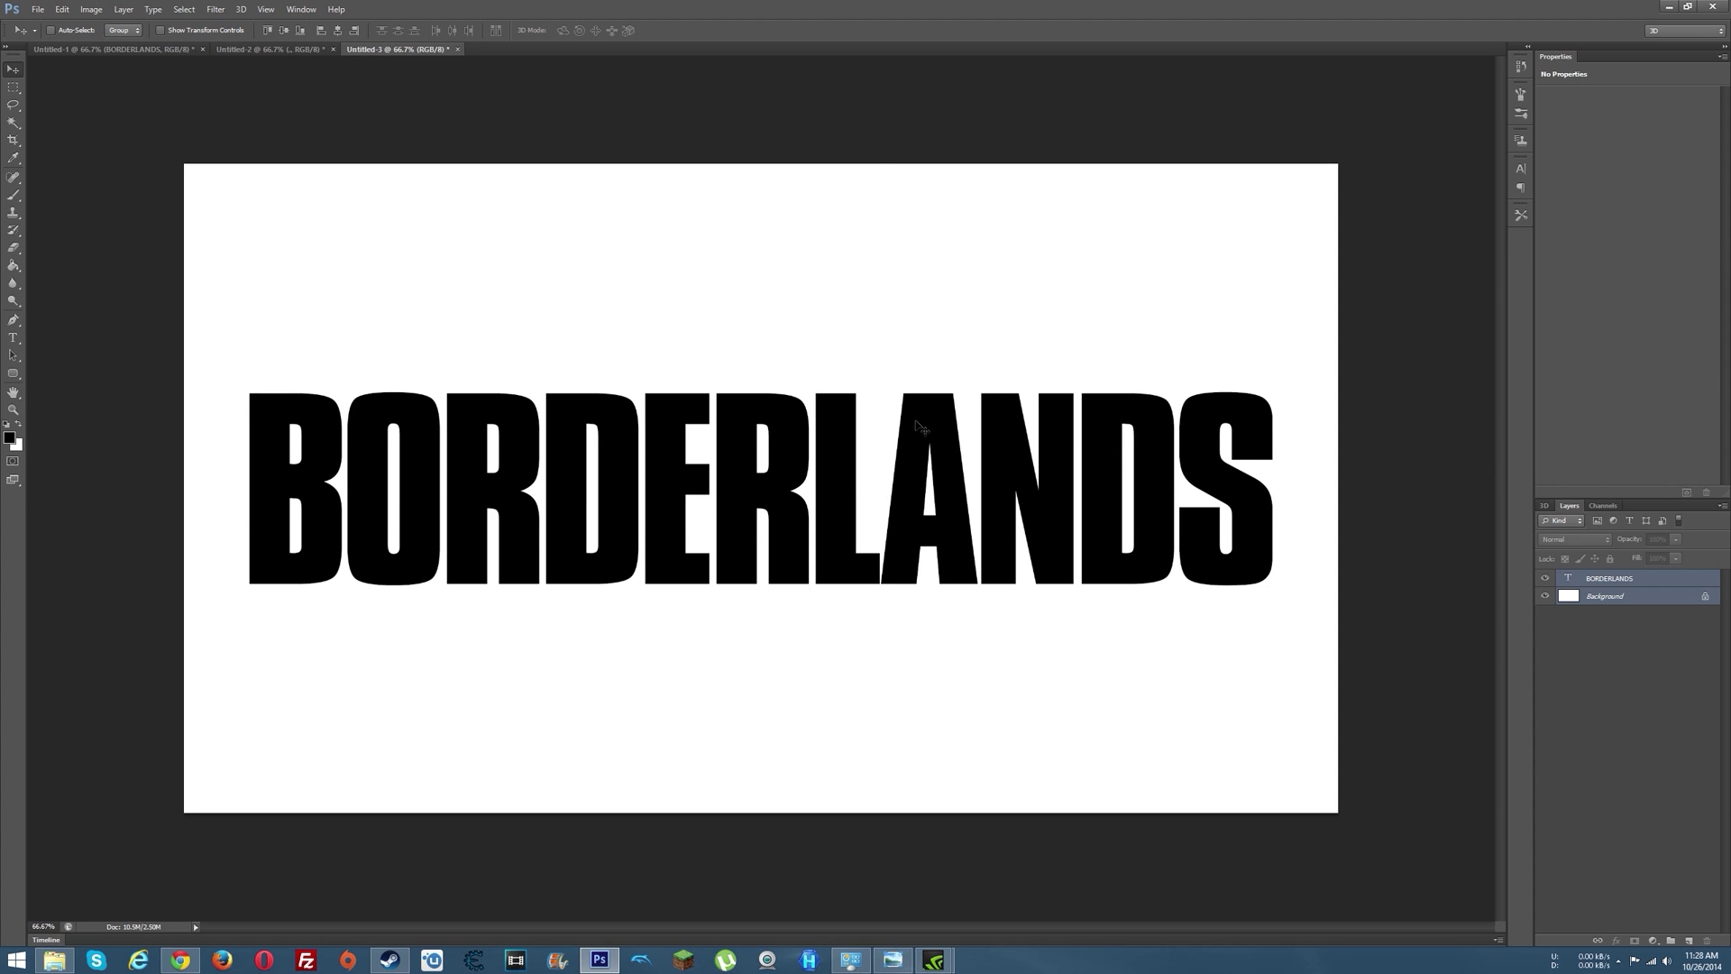
{"action": "left_click", "coordinate": [1662, 583]}
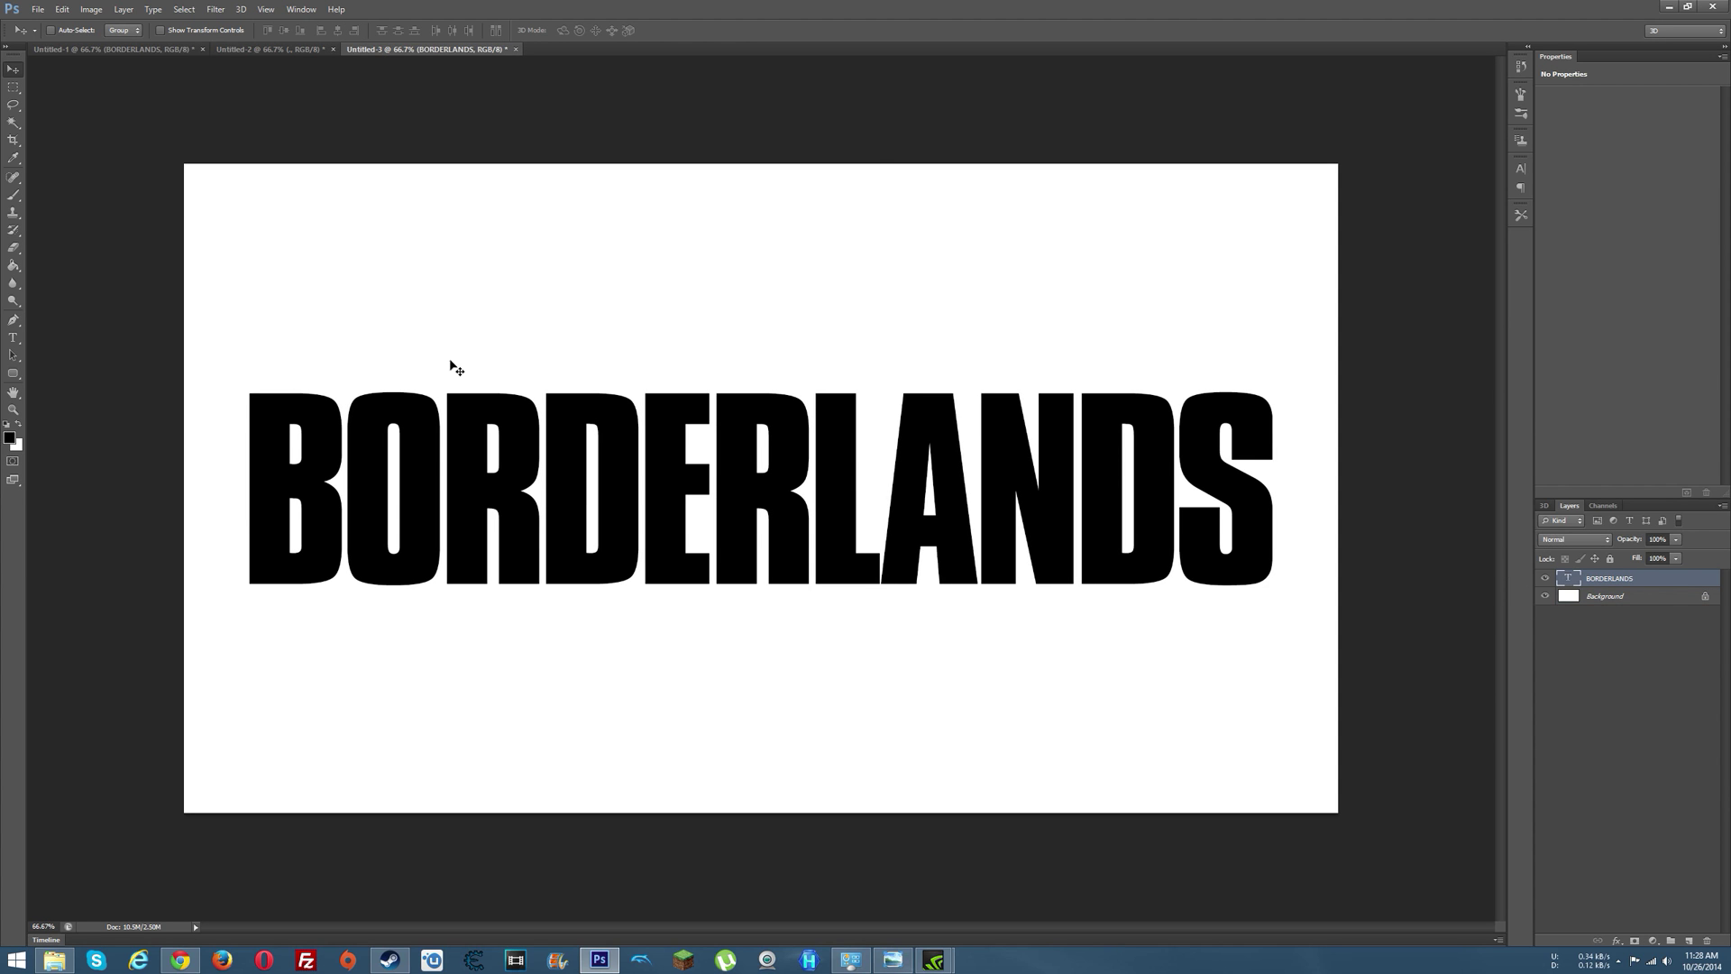
- Return to the Type tool and bring up the File menu commands
{"action": "left_click", "coordinate": [13, 337]}
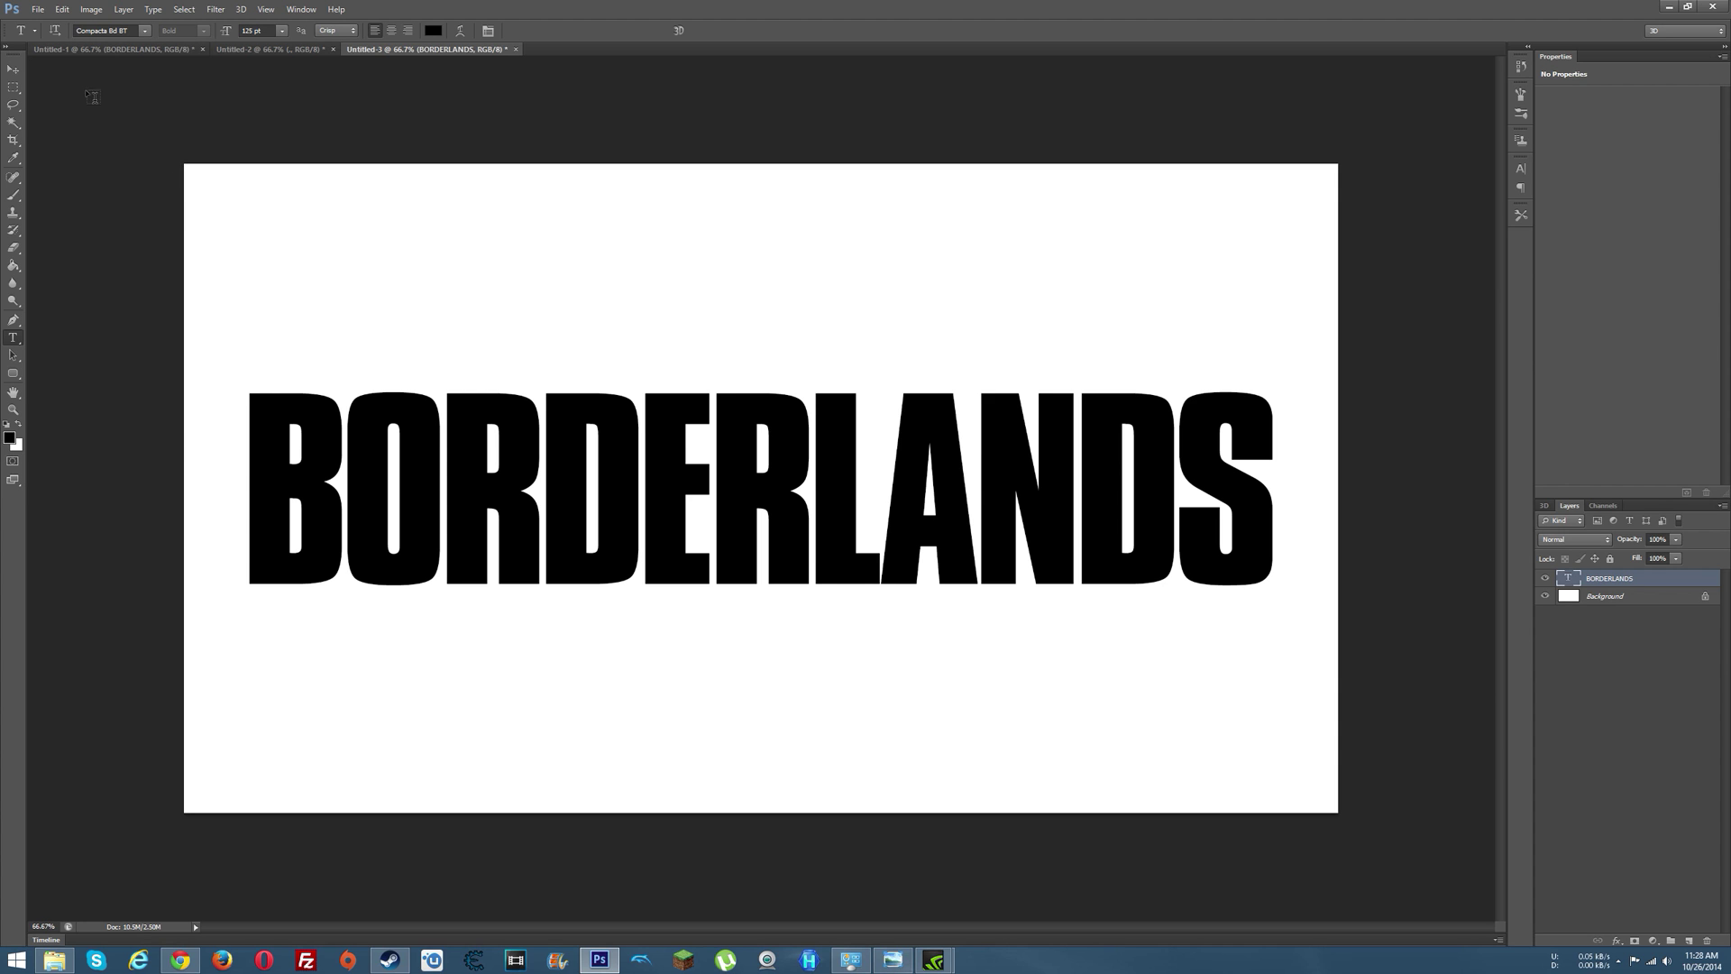
{"action": "left_click", "coordinate": [38, 9]}
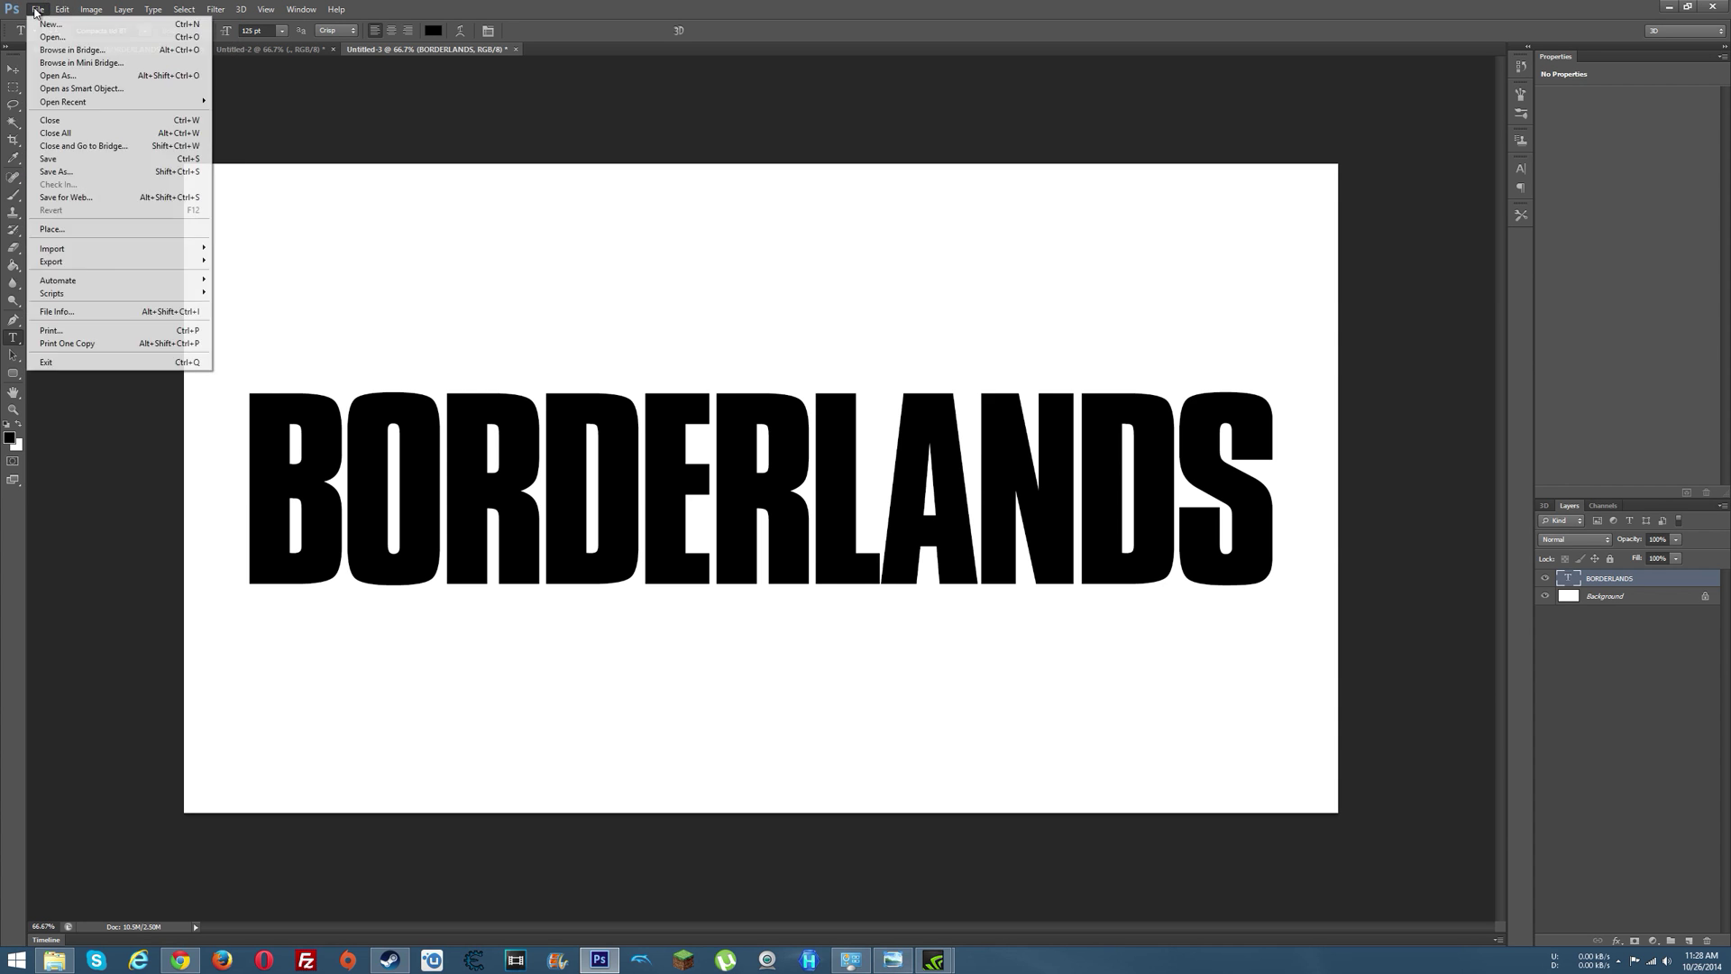
- Place Font Overlay.png and stretch the texture past the canvas edges
{"action": "left_click", "coordinate": [76, 230]}
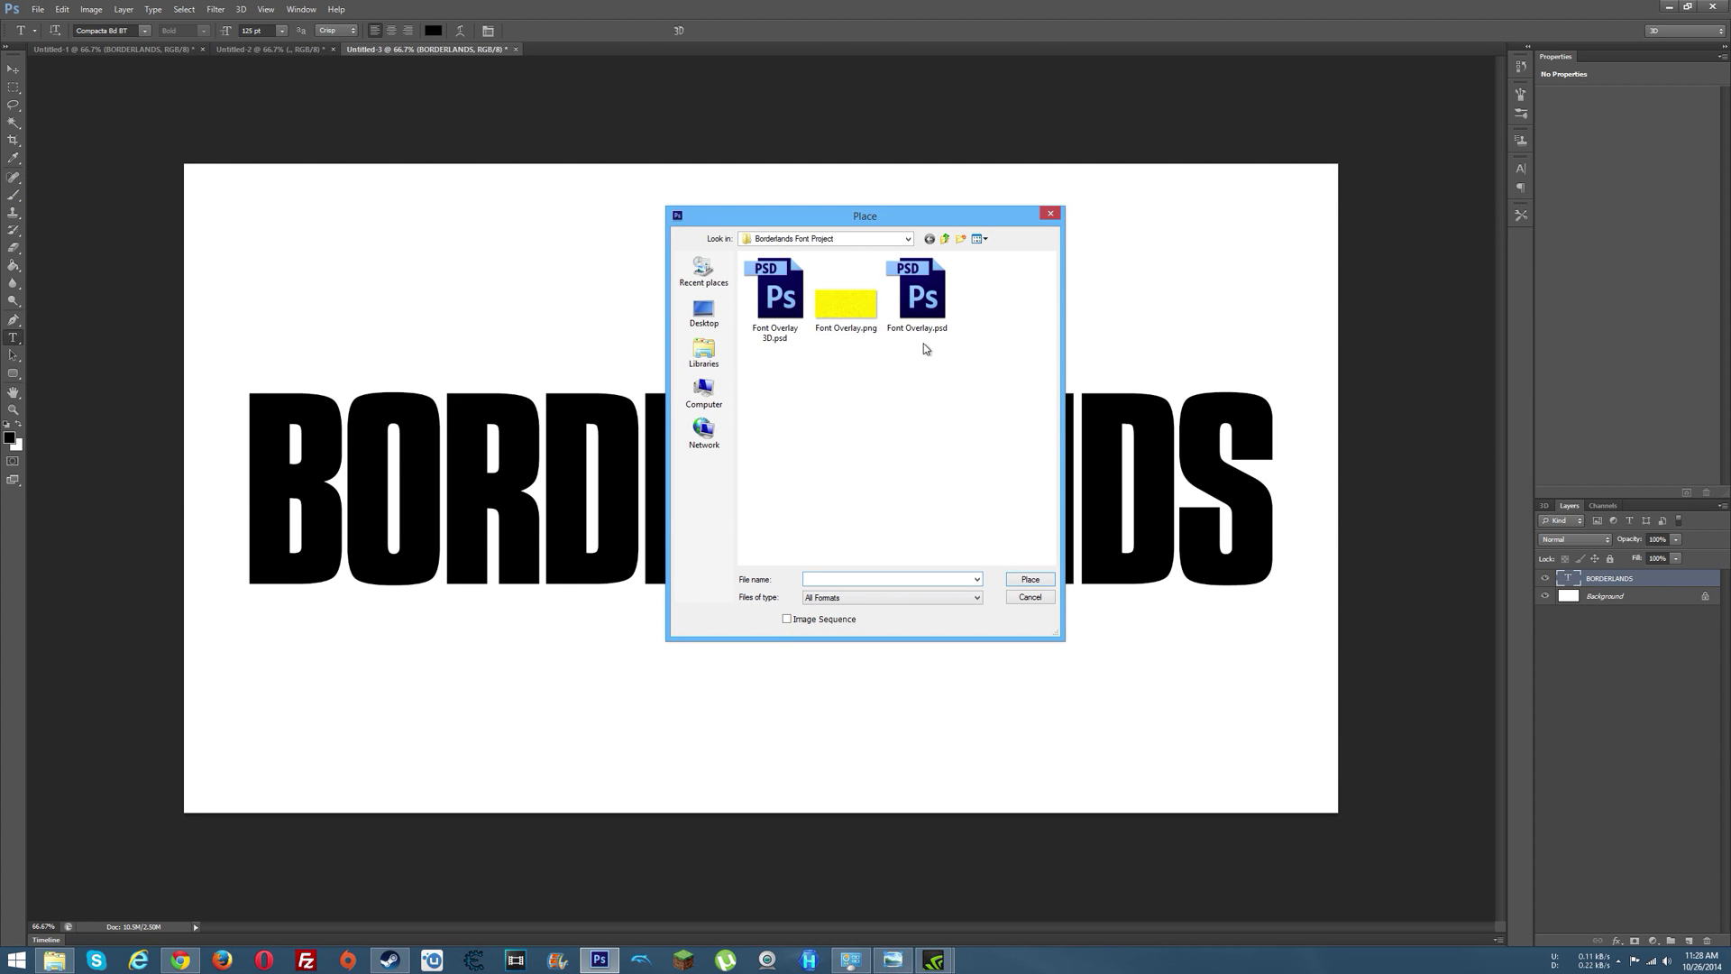
{"action": "left_click", "coordinate": [855, 311]}
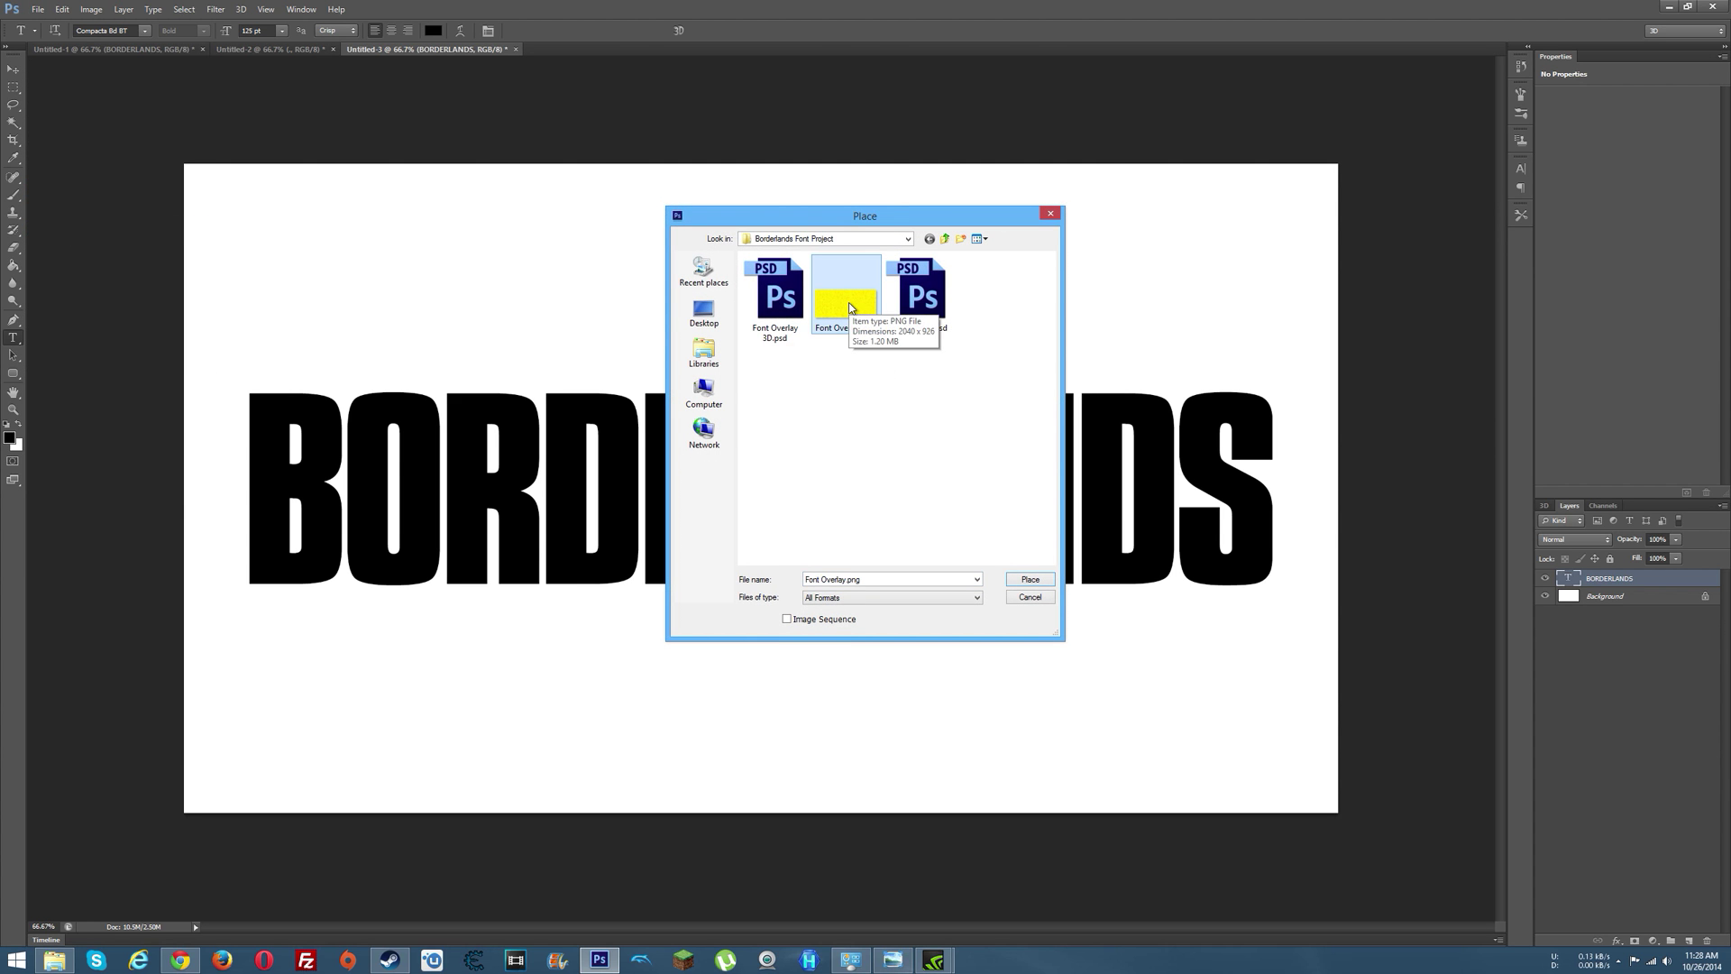
{"action": "double_click", "coordinate": [849, 307]}
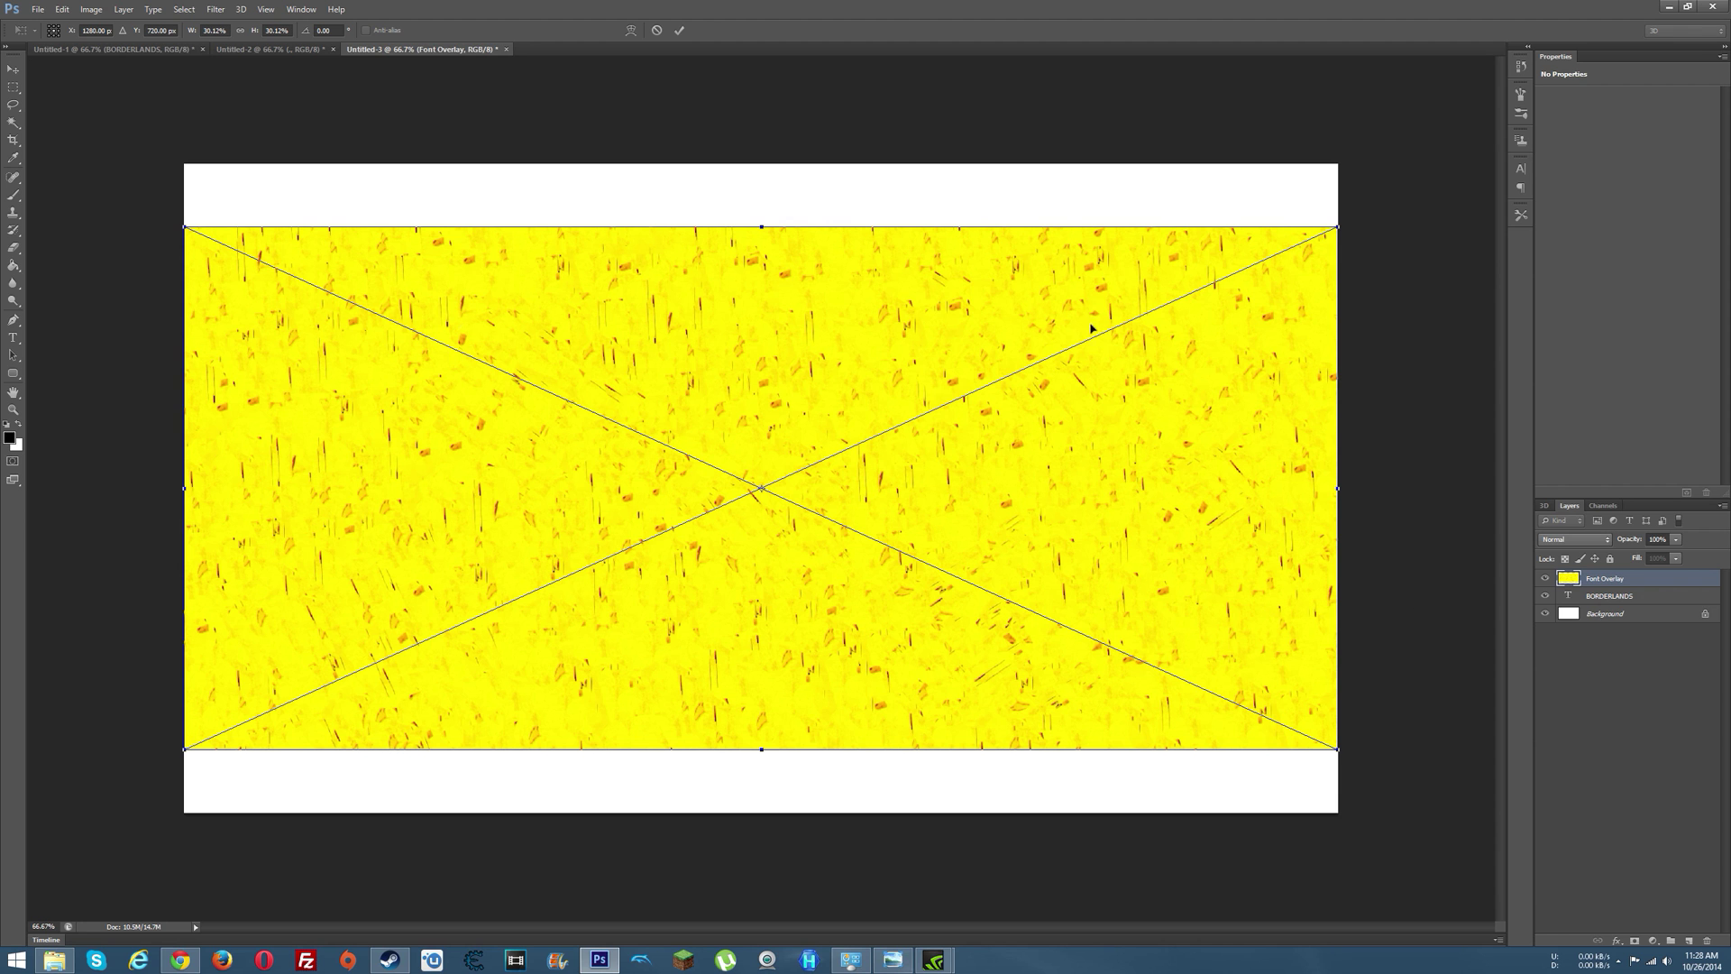
{"action": "left_click_drag", "start_coordinate": [1339, 226], "coordinate": [1657, 90]}
{"action": "left_click_drag", "start_coordinate": [1043, 256], "coordinate": [914, 322]}
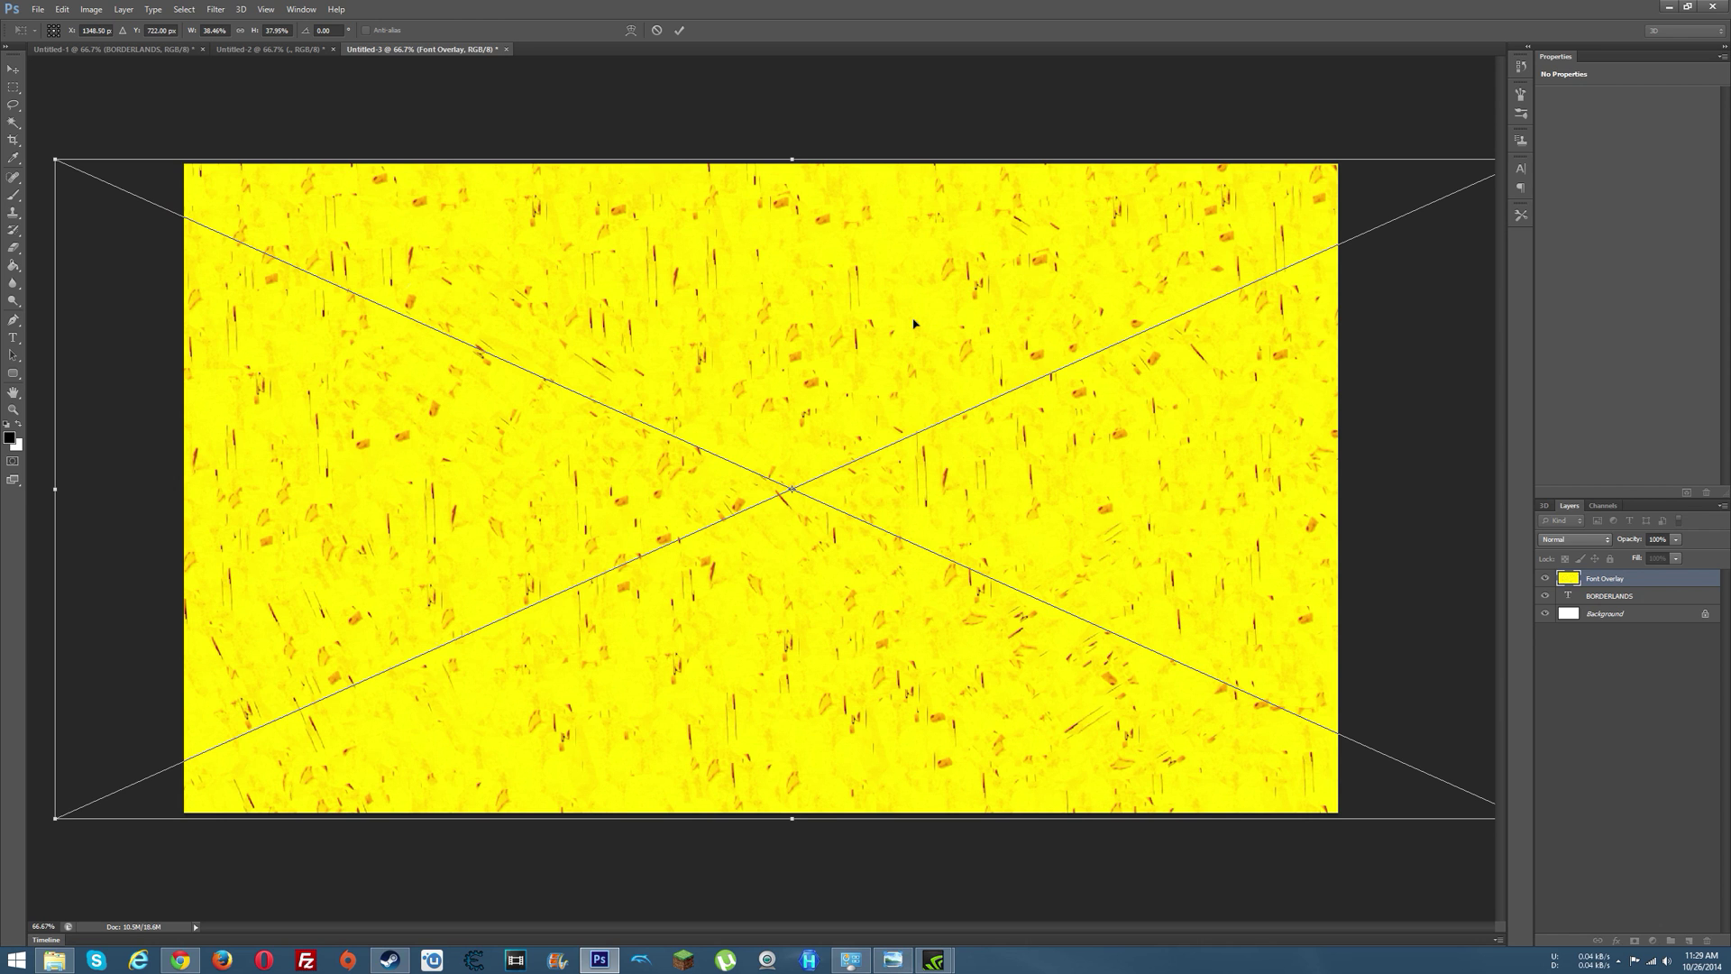
{"action": "key", "text": "t"}
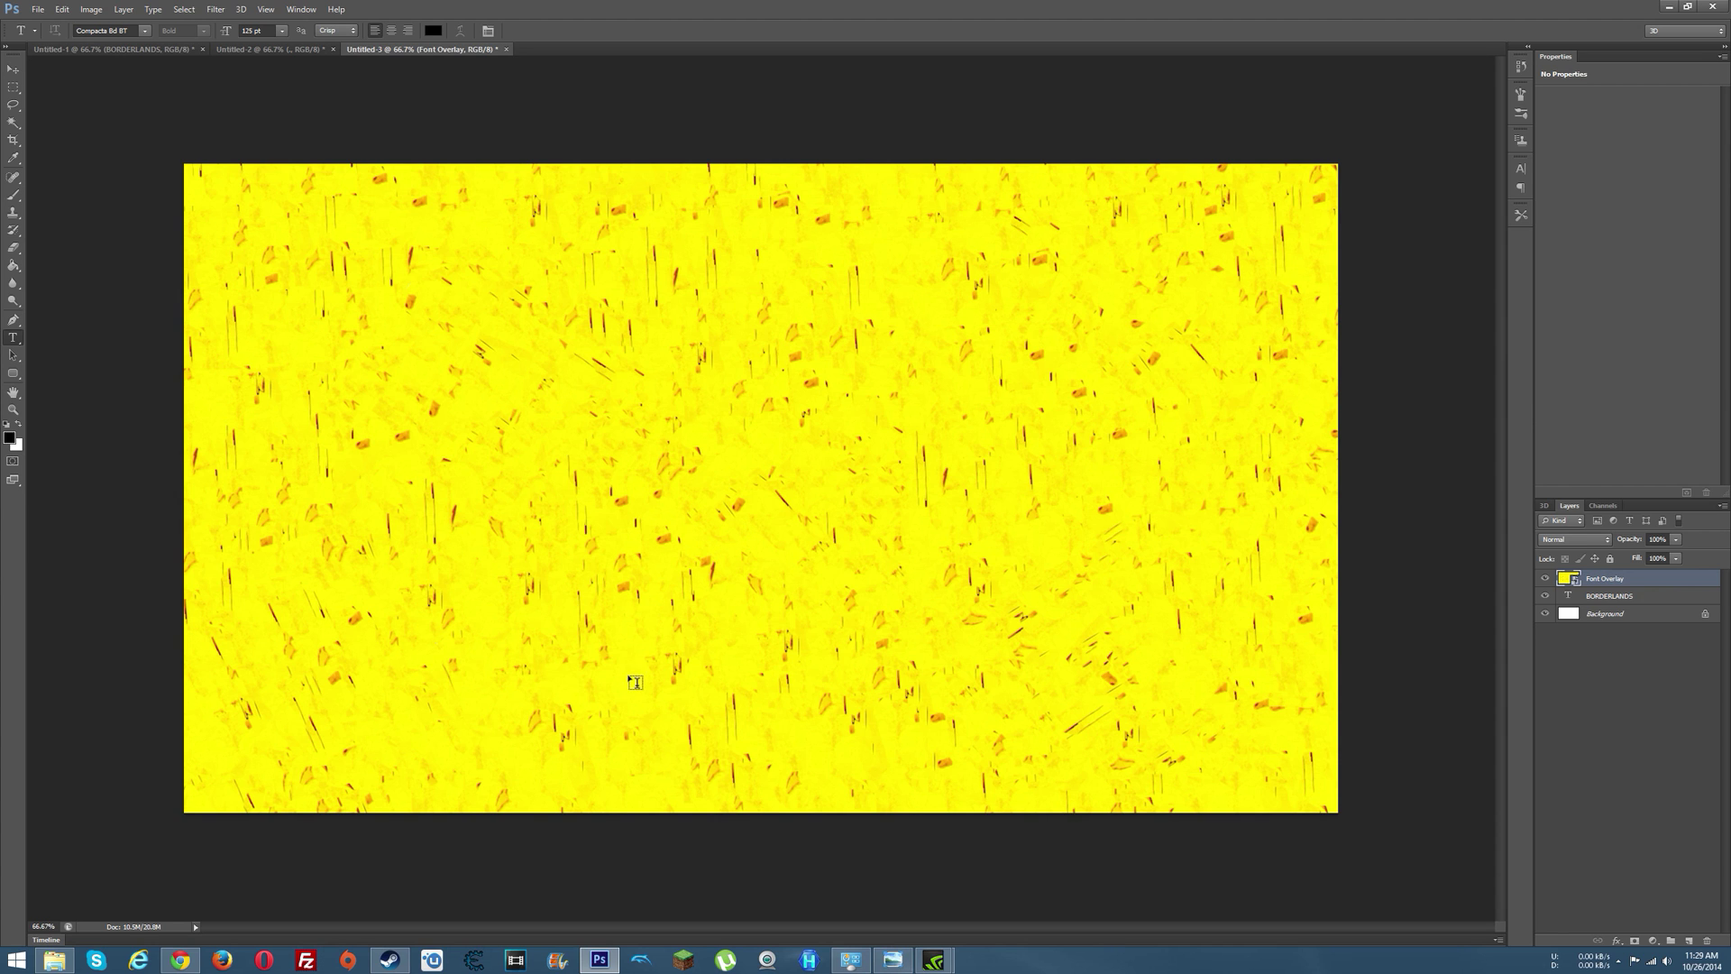
{"action": "left_click", "coordinate": [893, 960]}
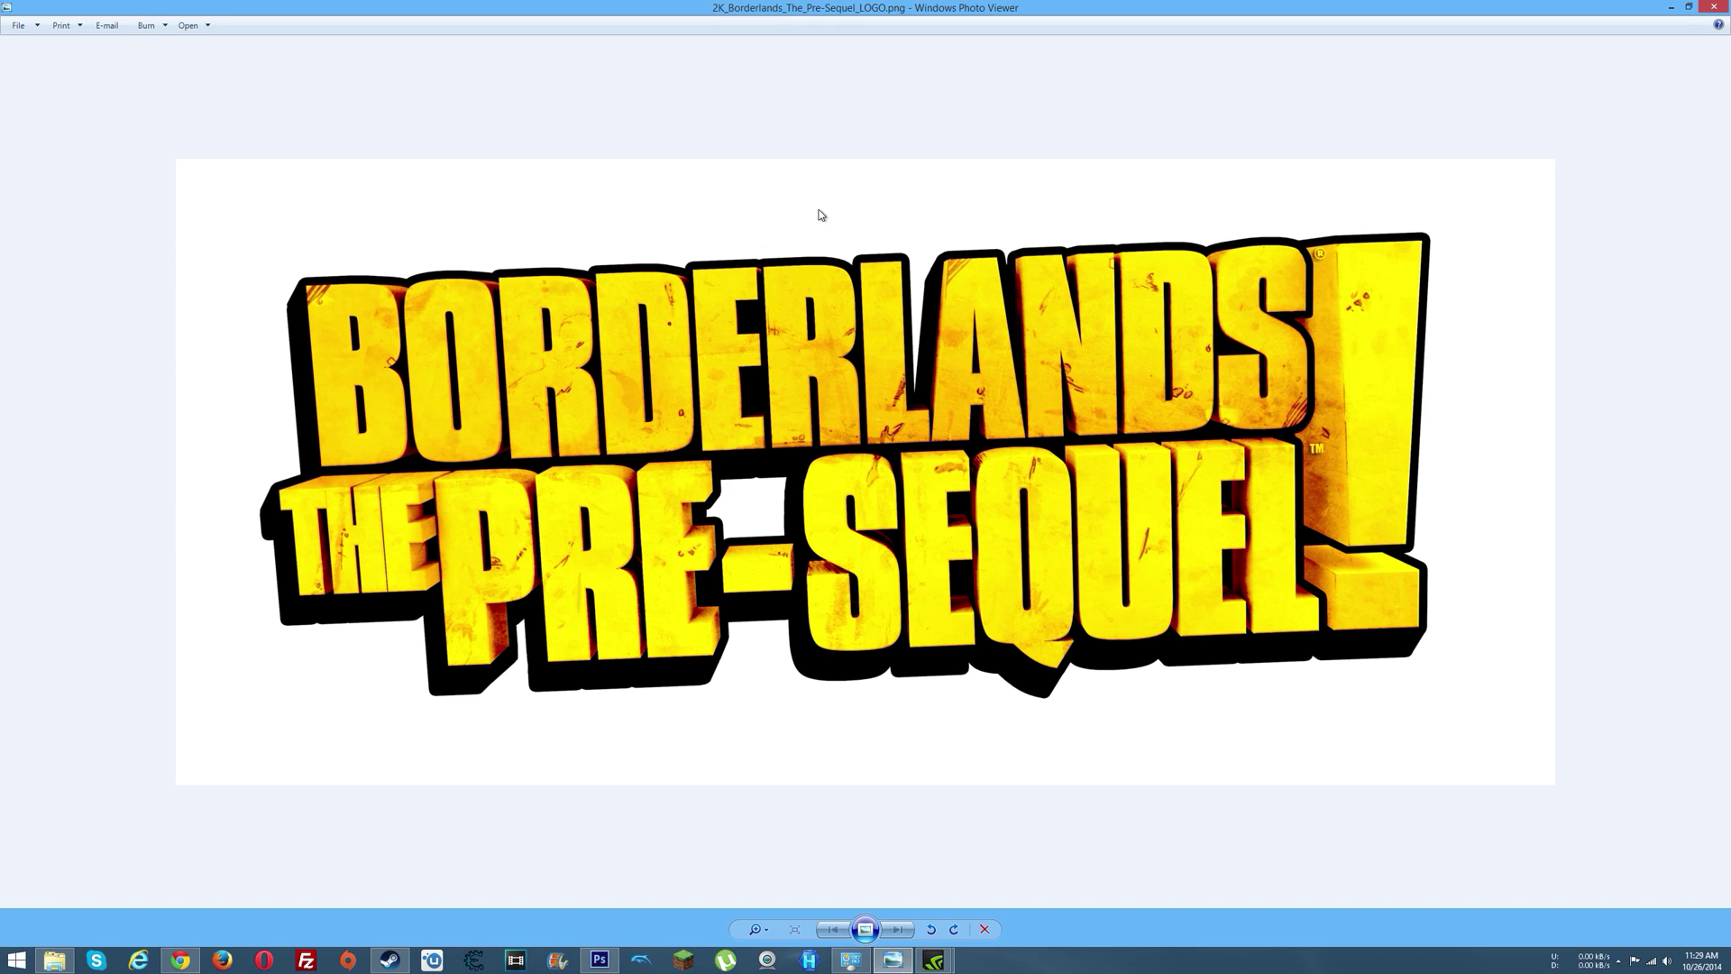
{"action": "left_click", "coordinate": [1672, 9]}
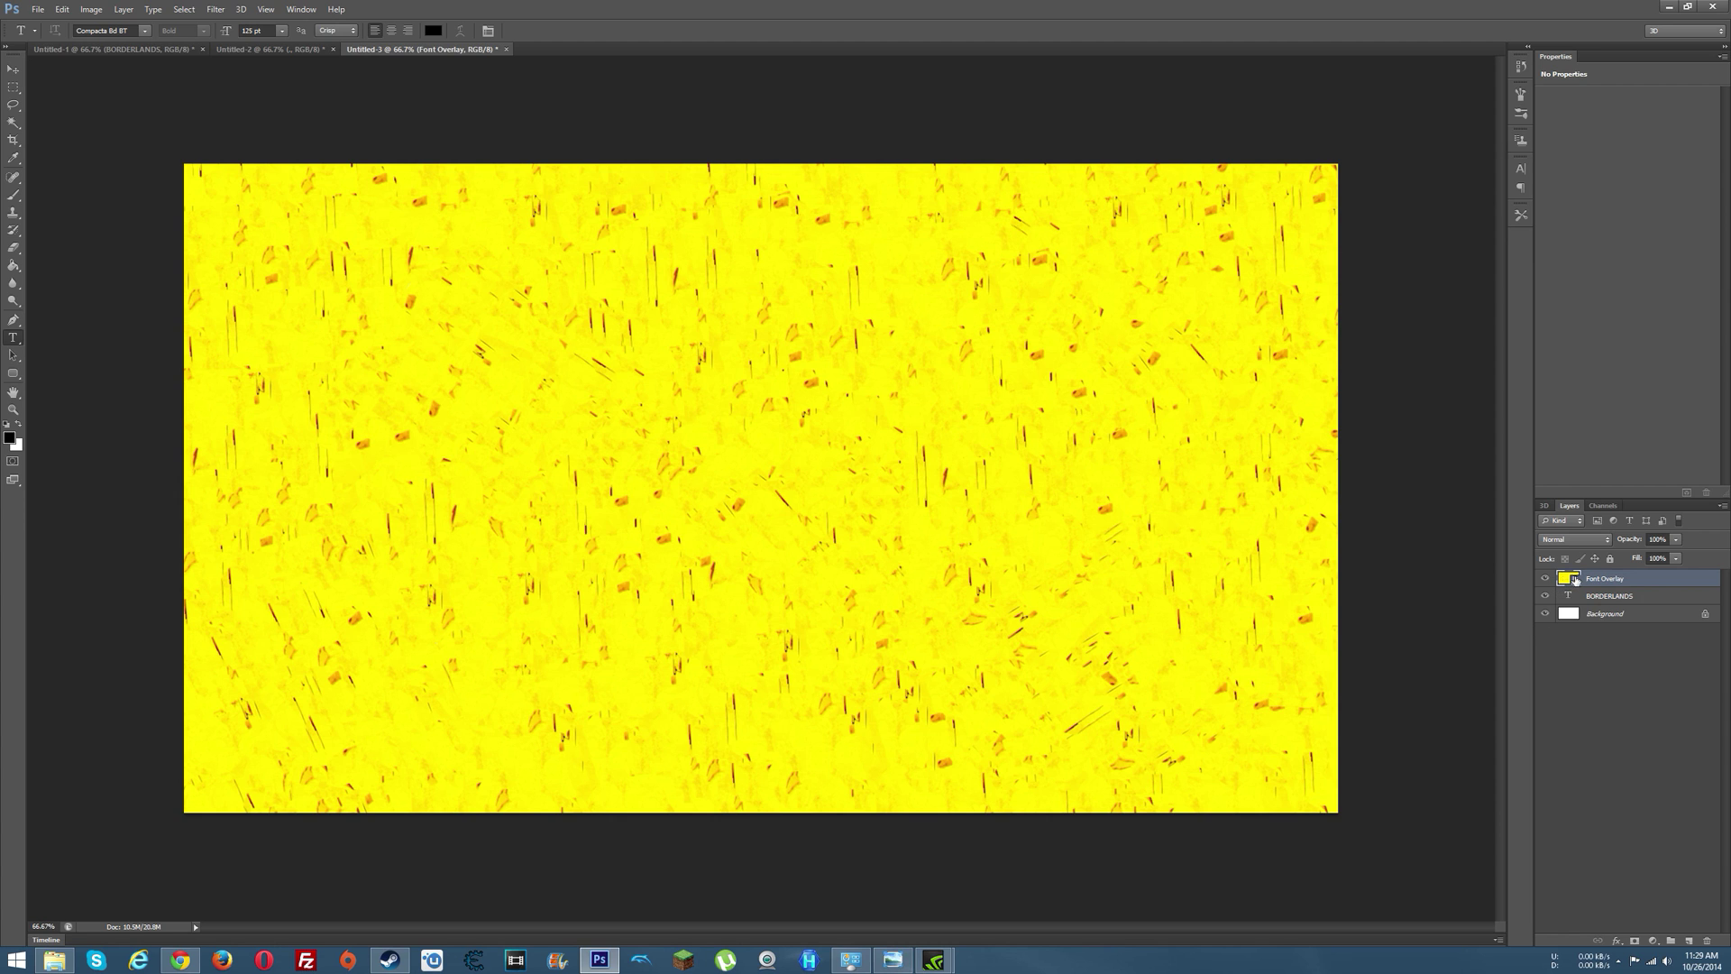
- Rasterize the Font Overlay layer and move it below the BORDERLANDS text layer
{"action": "right_click", "coordinate": [1599, 583]}
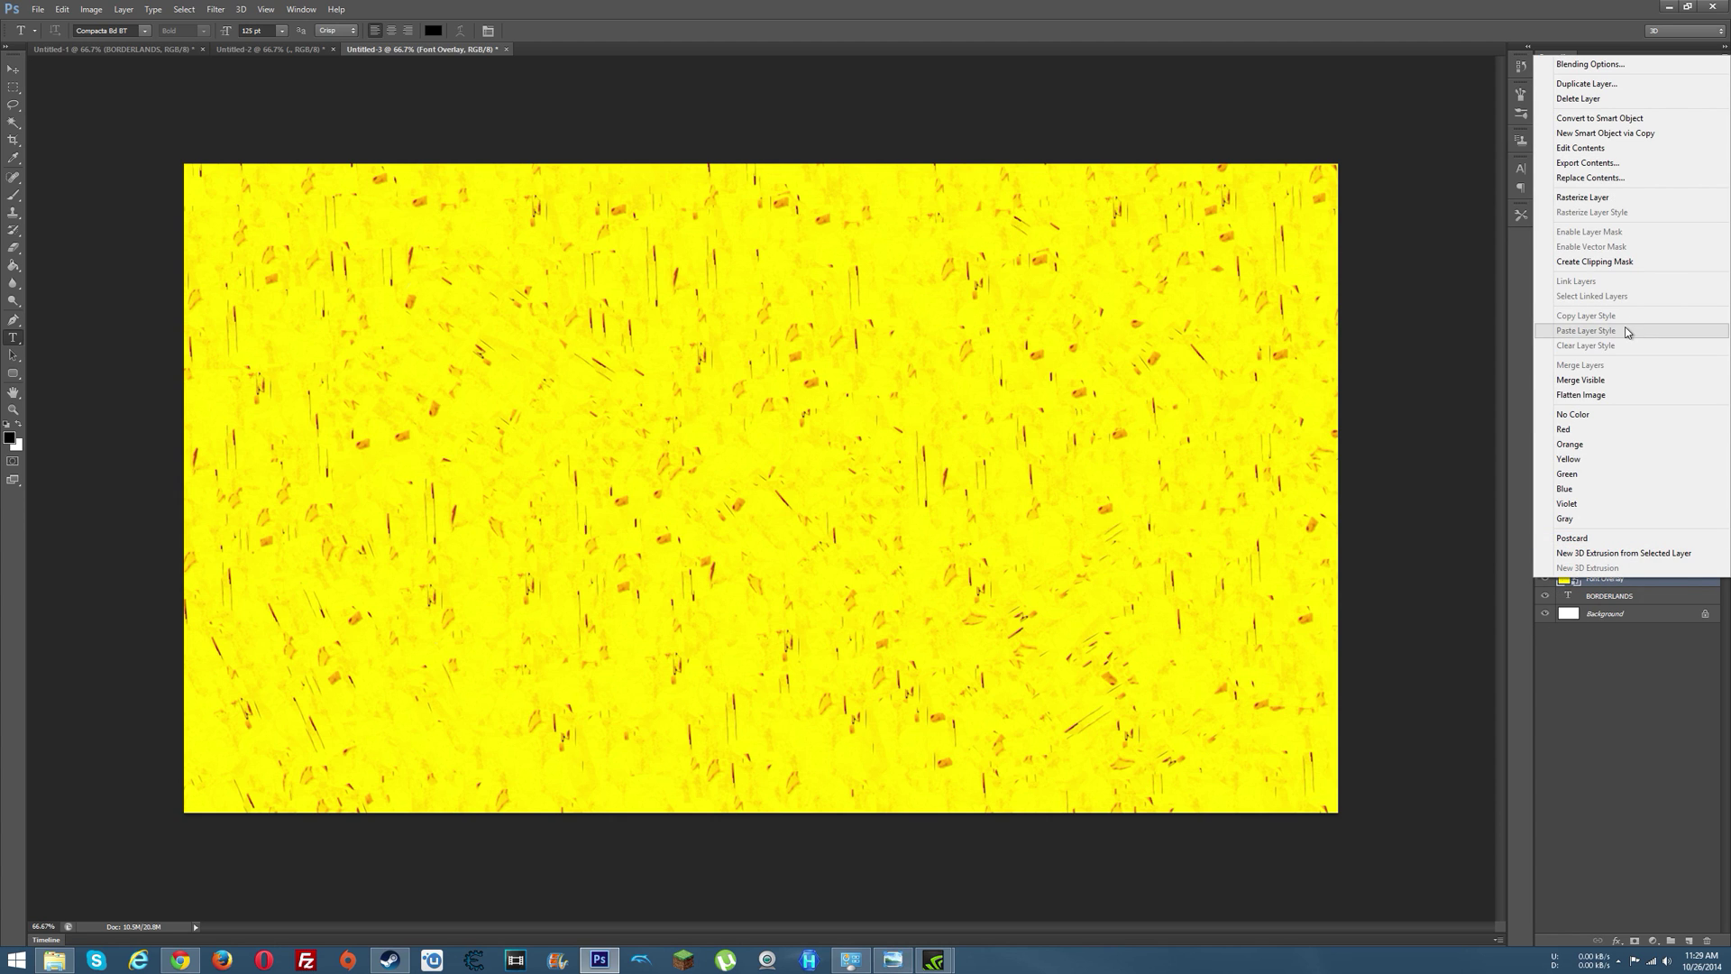
{"action": "left_click", "coordinate": [1610, 199]}
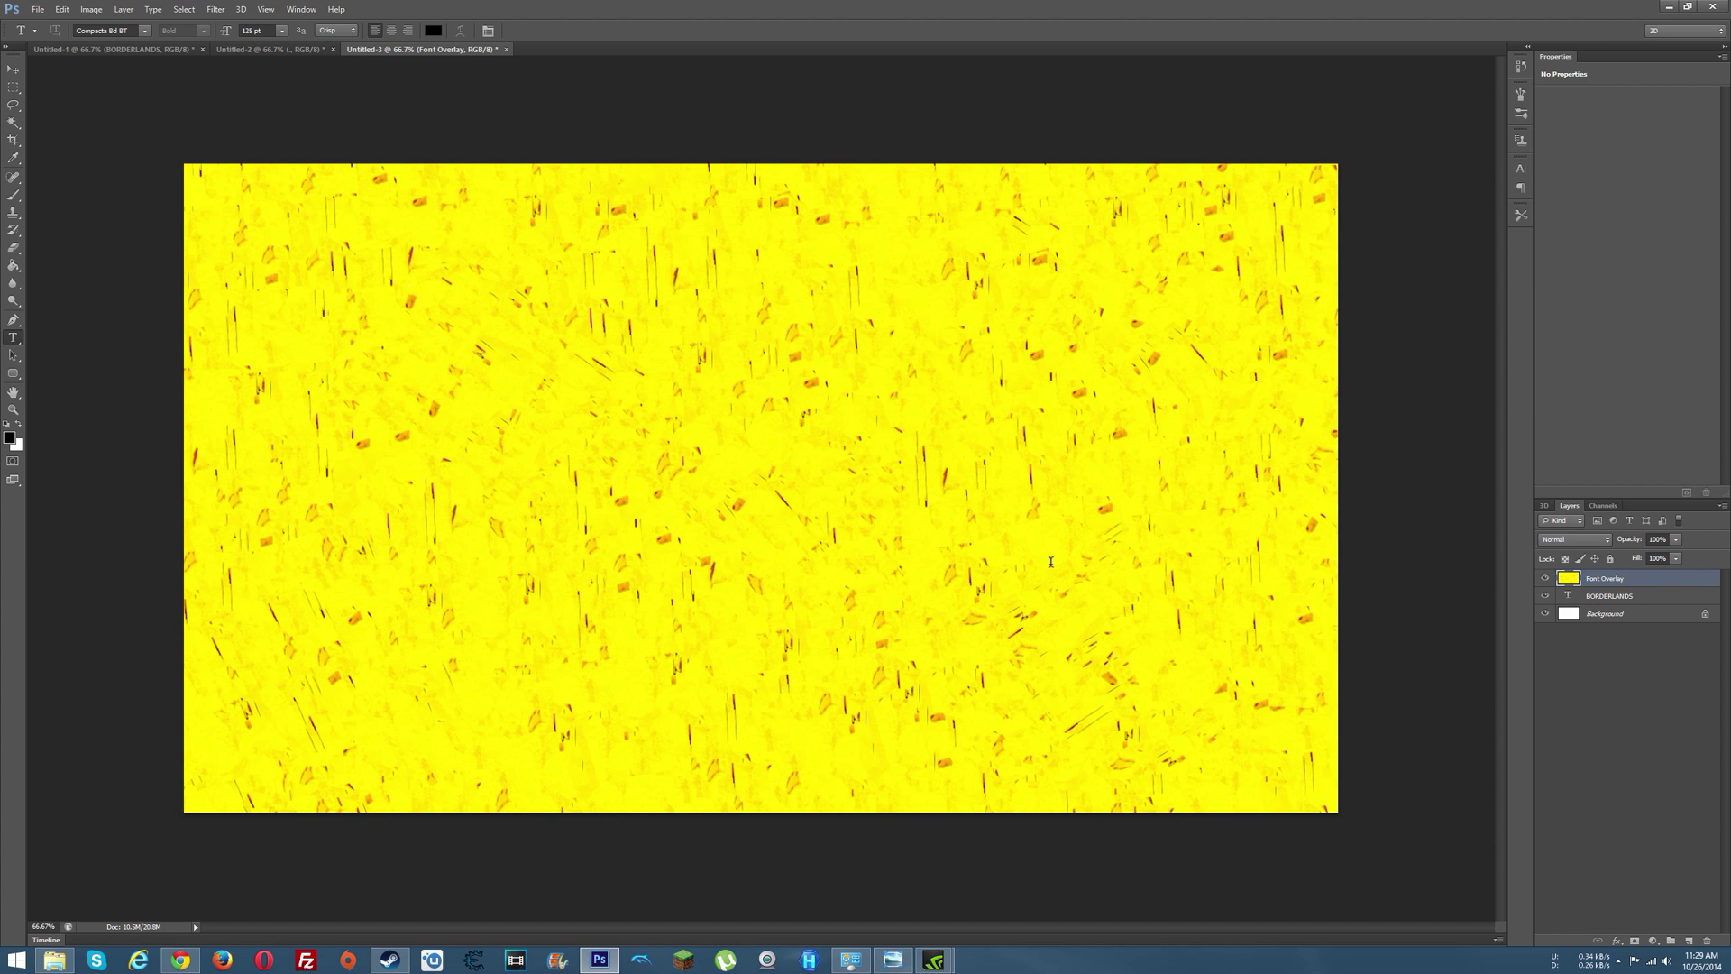
{"action": "left_click_drag", "start_coordinate": [1629, 580], "coordinate": [1630, 605]}
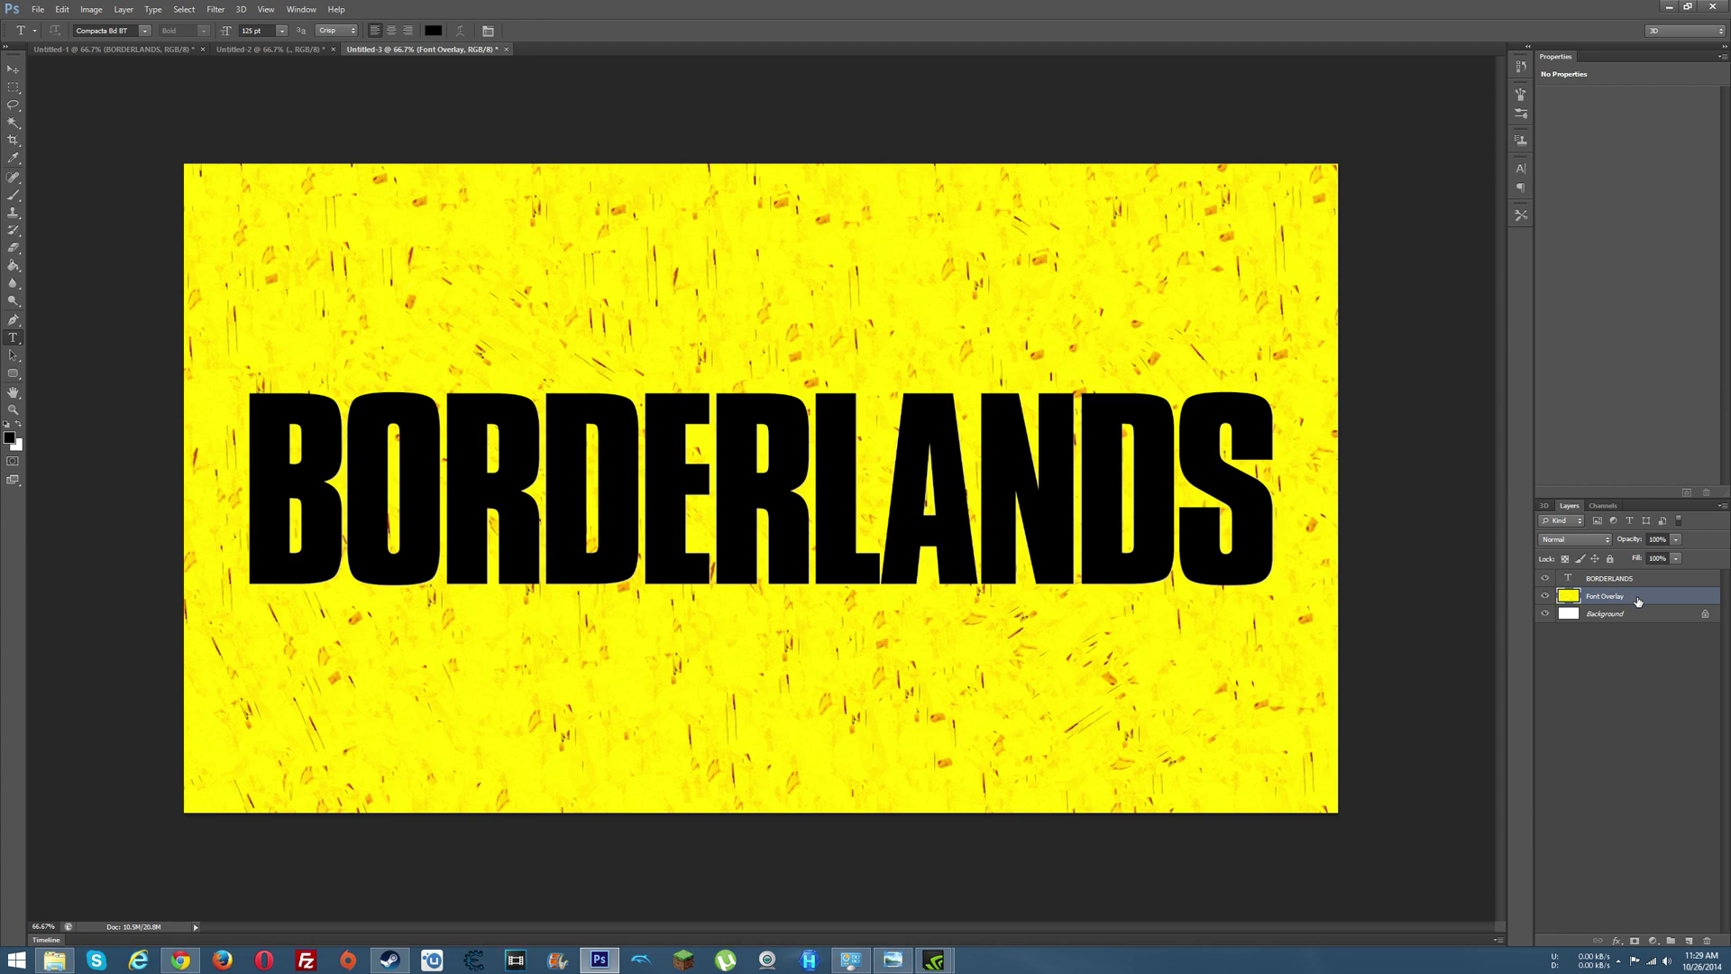
- Set the Clone Stamp source on the yellow texture, then select the BORDERLANDS layer
{"action": "left_click", "coordinate": [16, 220]}
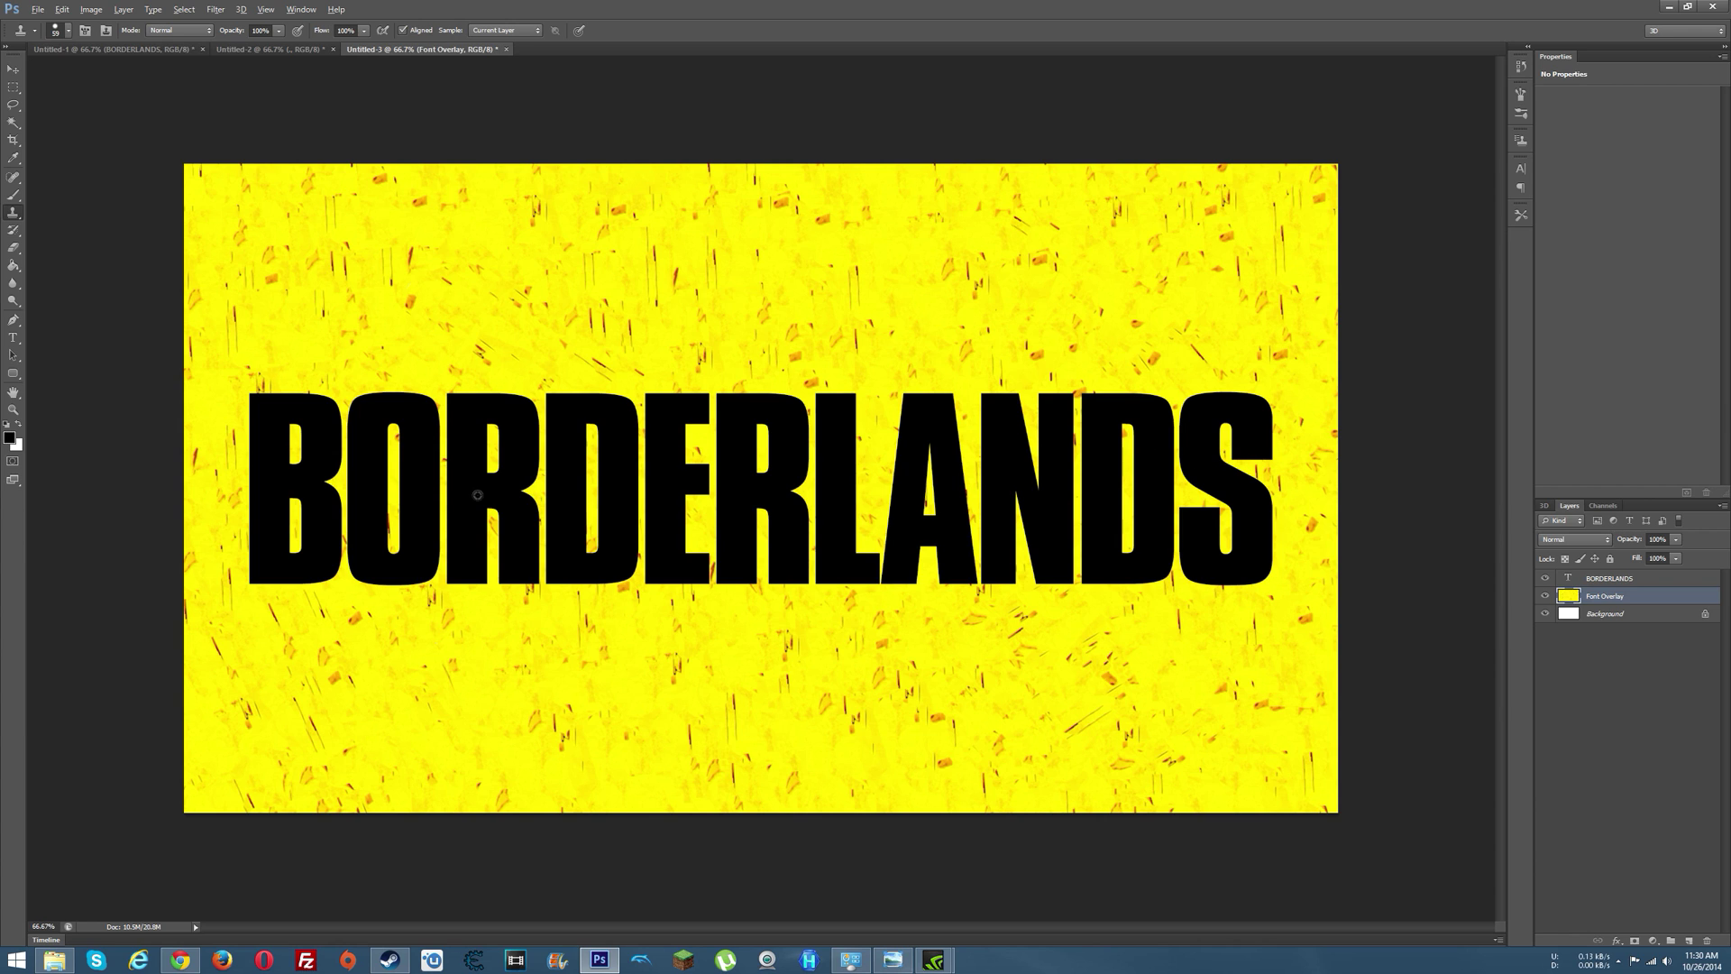
{"action": "left_click", "coordinate": [247, 366], "text": "alt"}
{"action": "left_click", "coordinate": [1628, 580]}
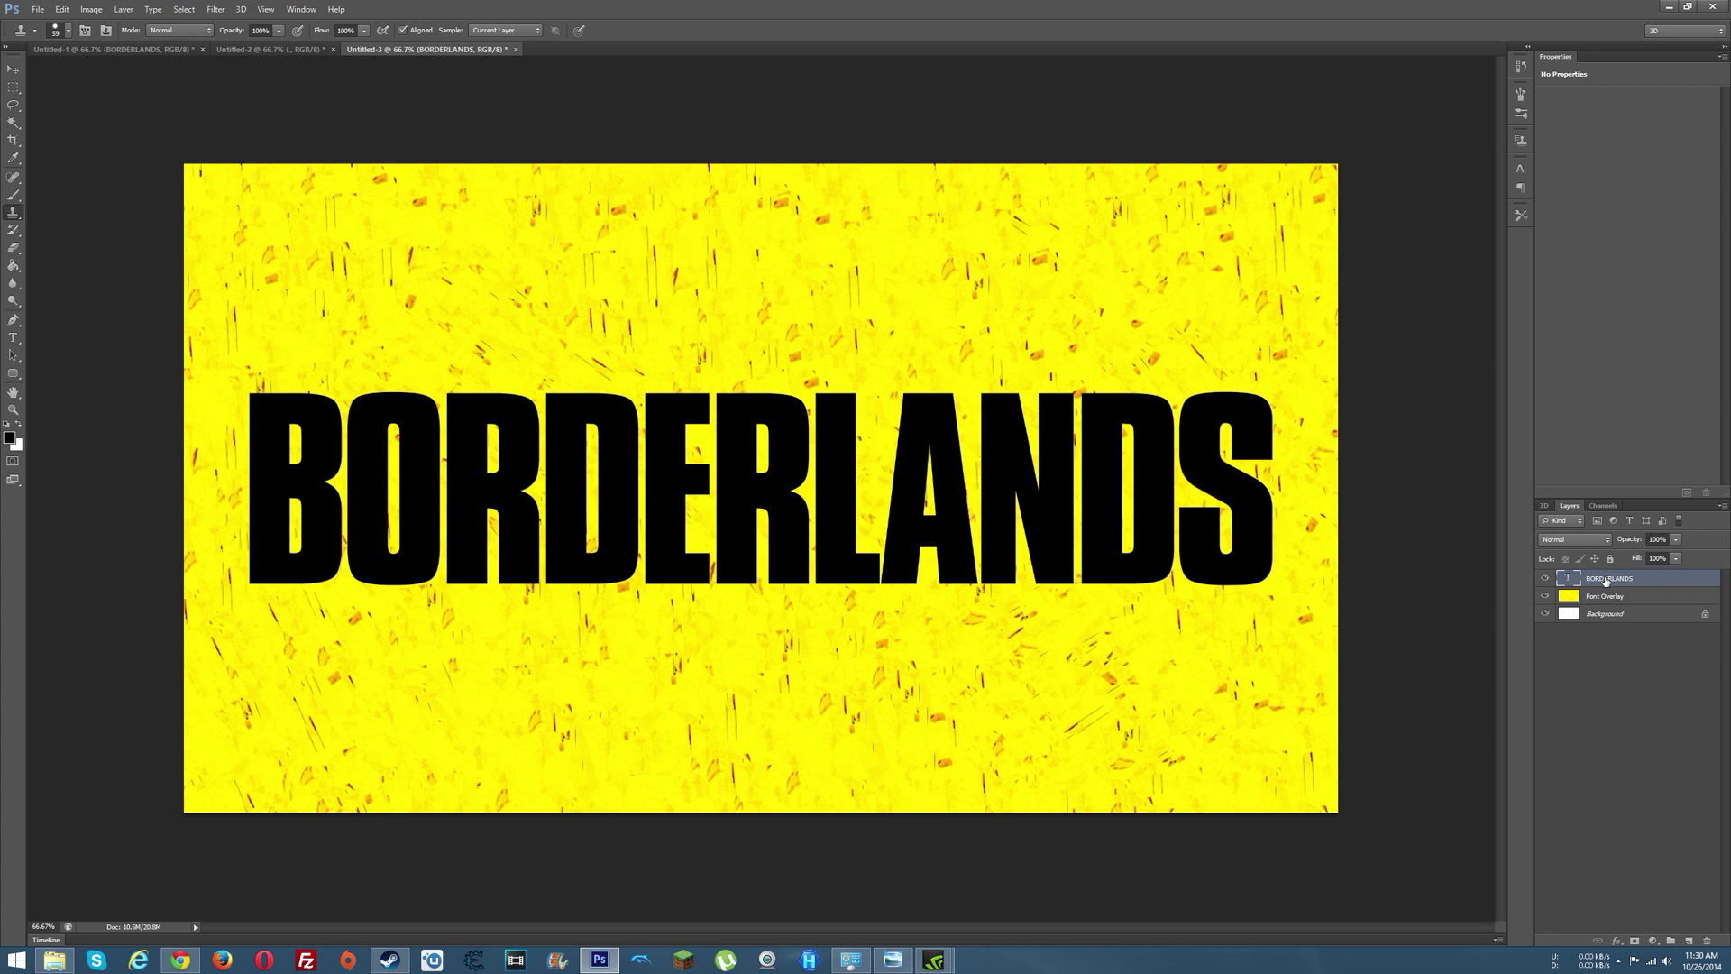
- Rasterize the BORDERLANDS type and load its letter pixels as a selection
{"action": "right_click", "coordinate": [1606, 581]}
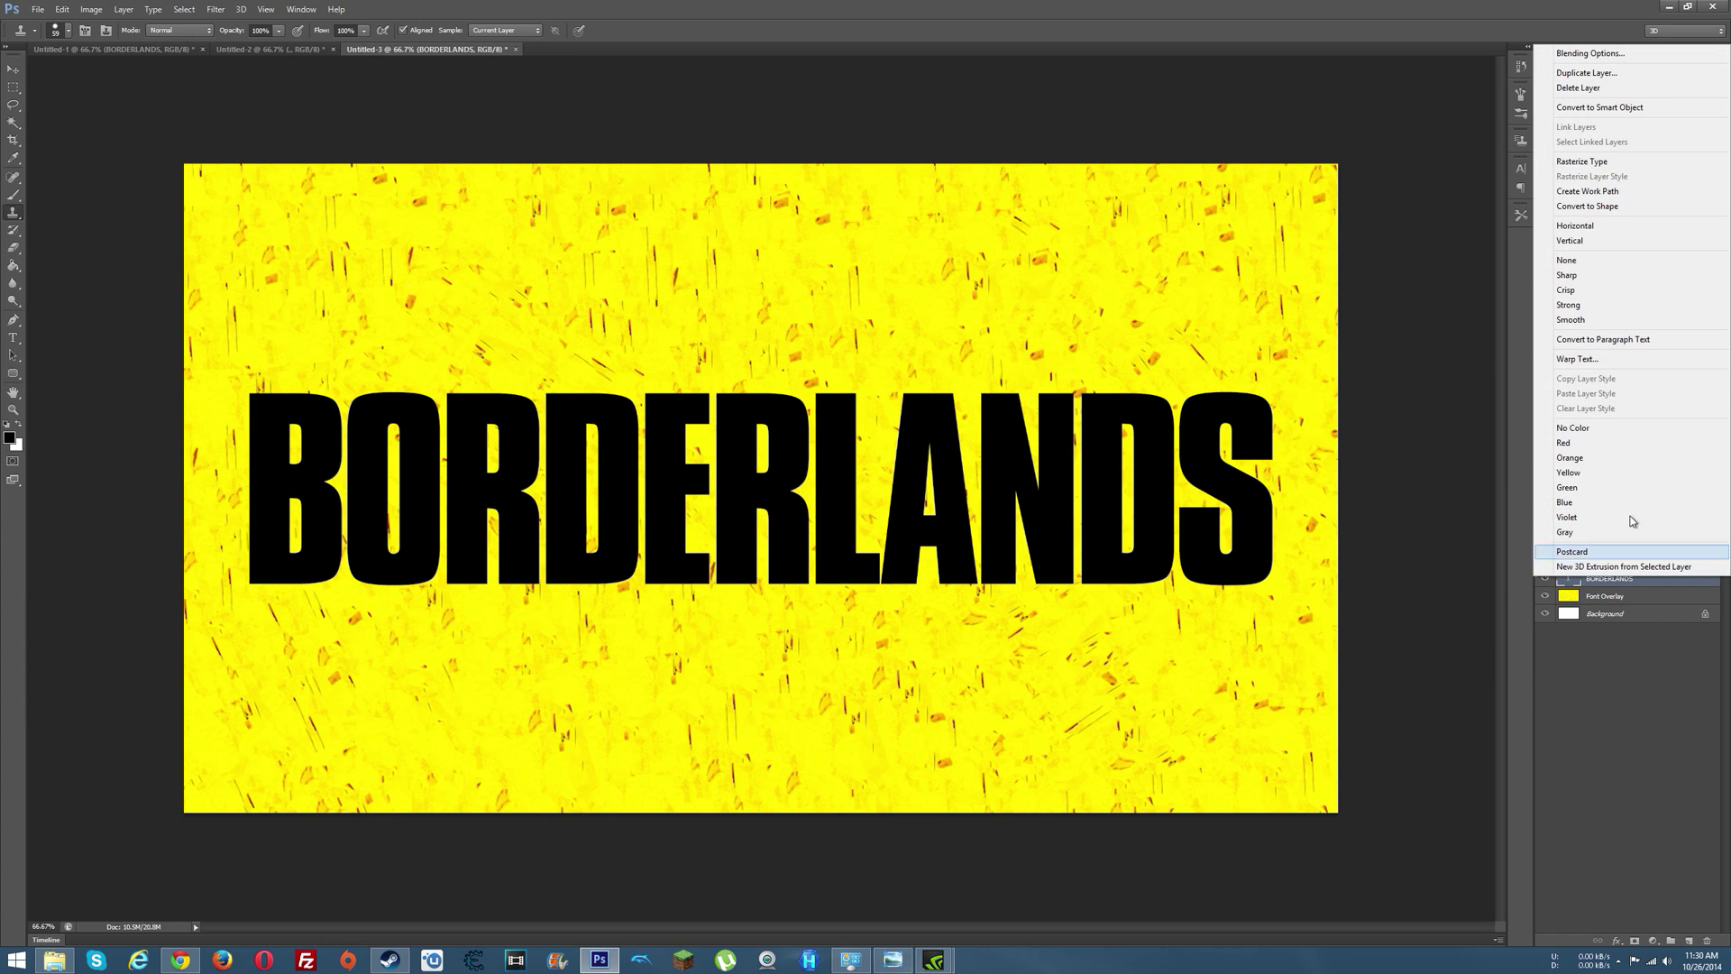
{"action": "left_click", "coordinate": [1596, 164]}
{"action": "right_click", "coordinate": [1569, 585]}
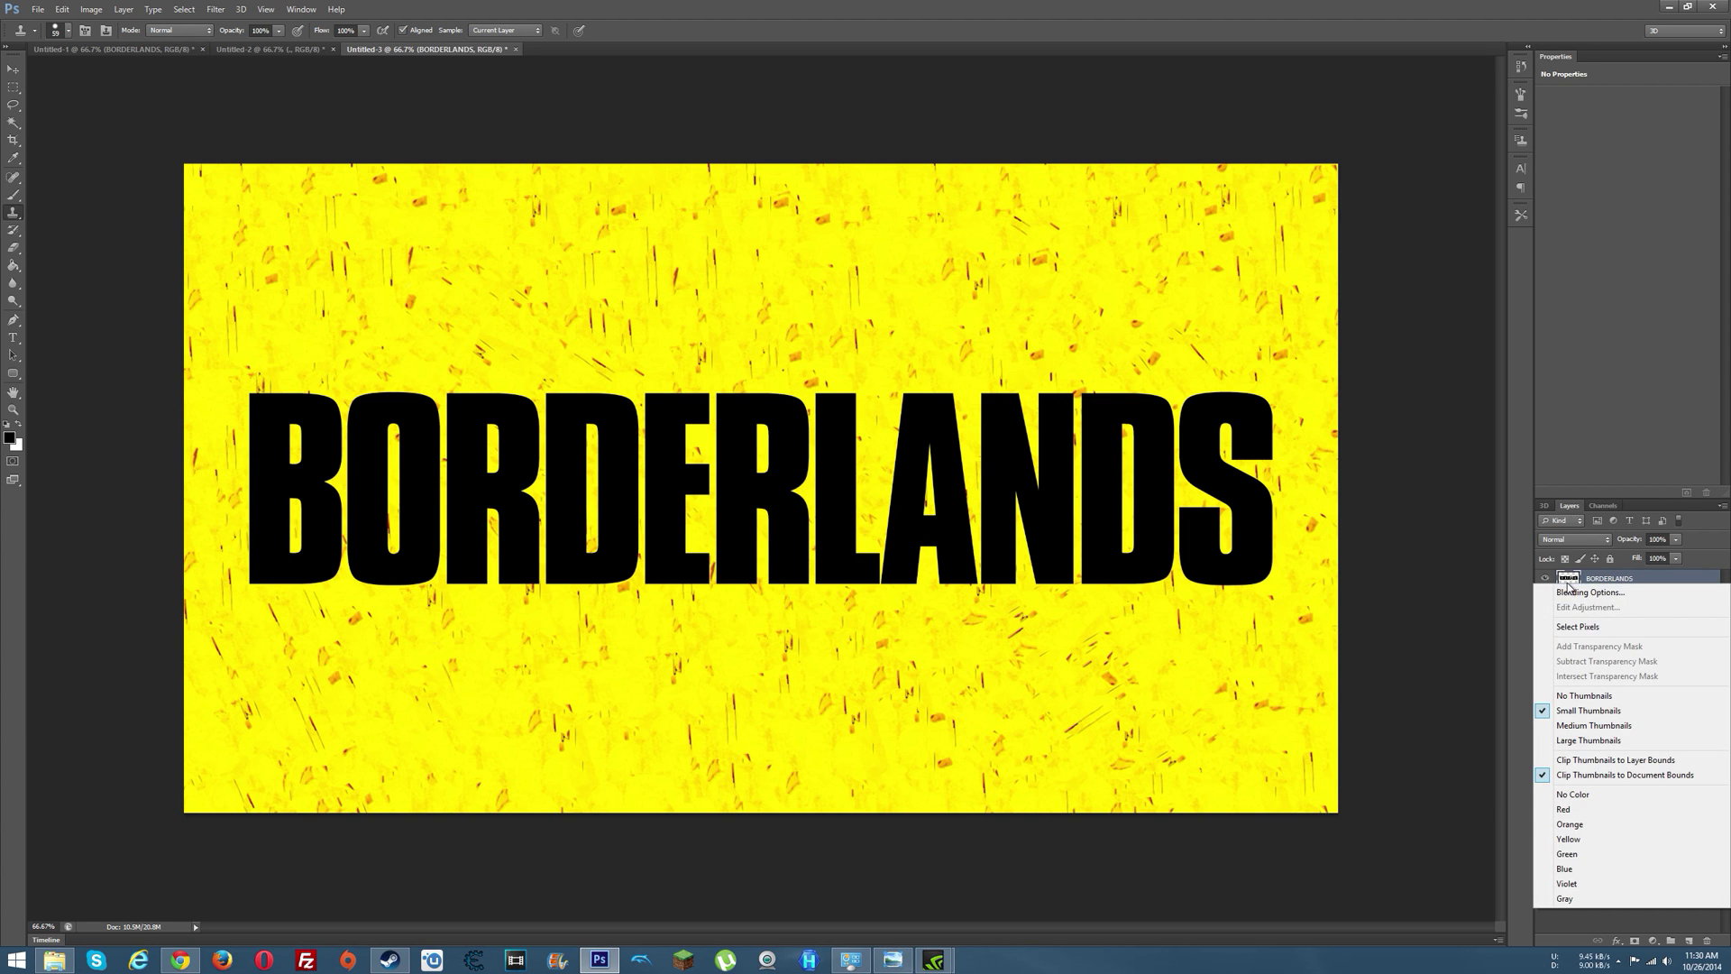
{"action": "left_click", "coordinate": [1594, 630]}
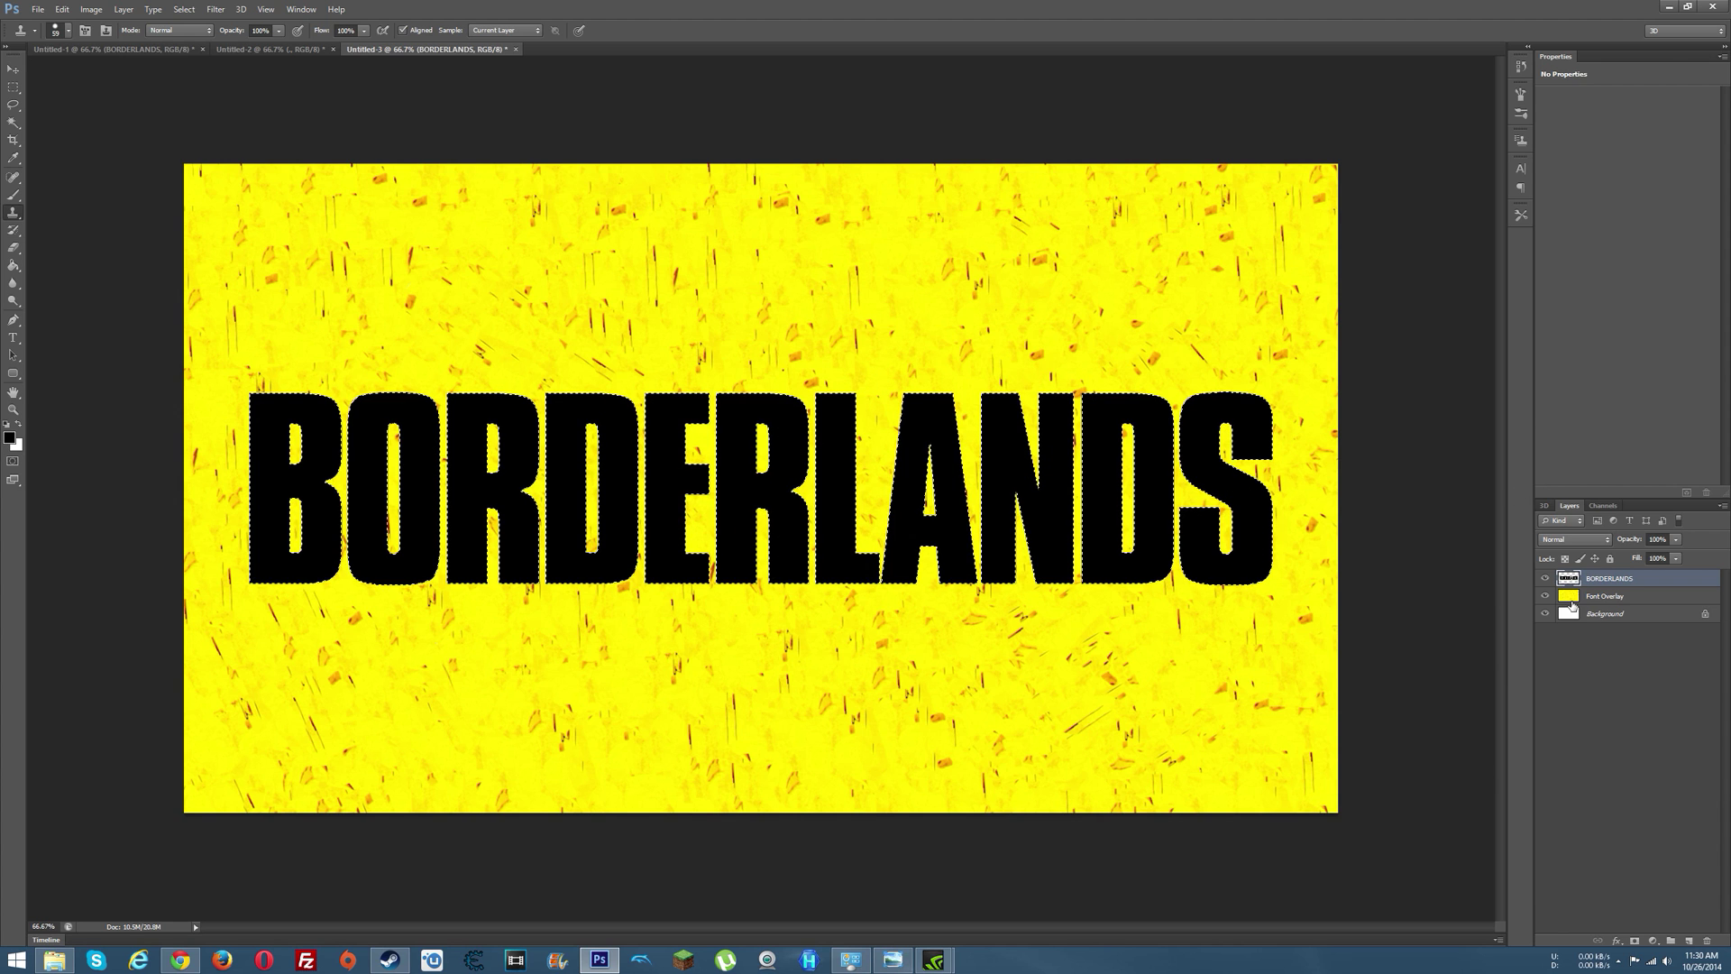
- Hide Font Overlay, clone yellow texture into every letter with an adjusted brush, then deselect
{"action": "left_click", "coordinate": [1544, 596]}
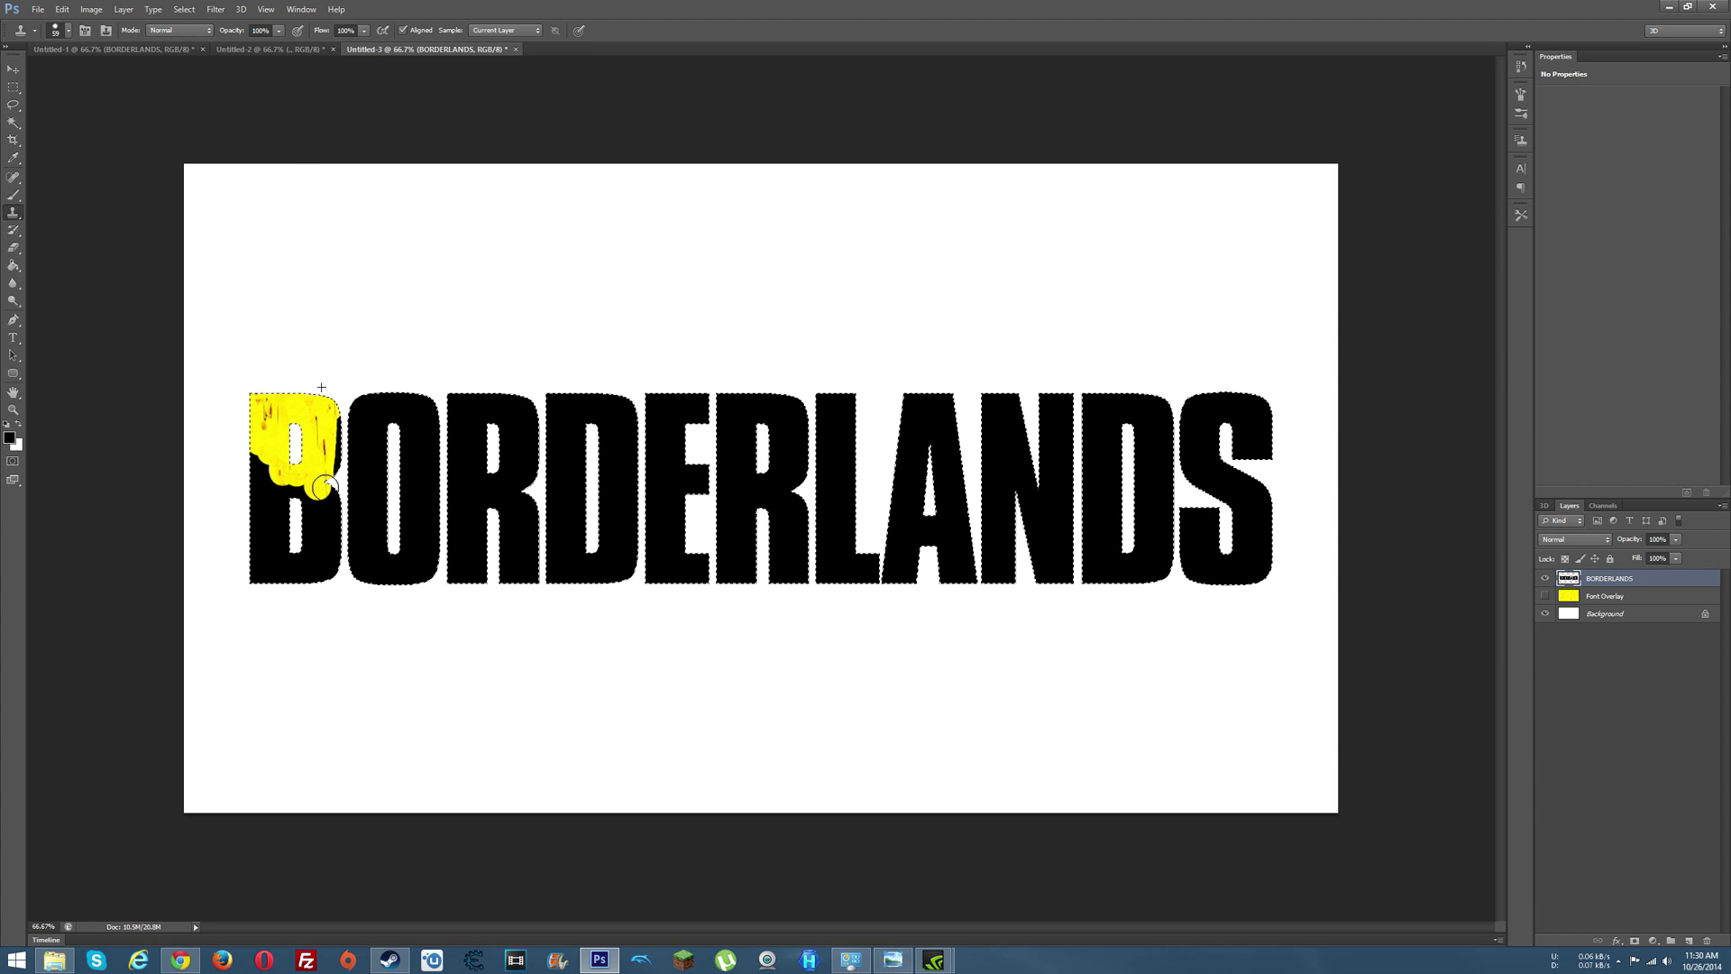
{"action": "mouse_move", "coordinate": [321, 488]}
{"action": "left_mouse_down"}
{"action": "mouse_move", "coordinate": [311, 532]}
{"action": "mouse_move", "coordinate": [261, 541]}
{"action": "mouse_move", "coordinate": [343, 505]}
{"action": "mouse_move", "coordinate": [384, 550]}
{"action": "mouse_move", "coordinate": [559, 559]}
{"action": "mouse_move", "coordinate": [785, 532]}
{"action": "mouse_move", "coordinate": [649, 505]}
{"action": "left_mouse_up"}
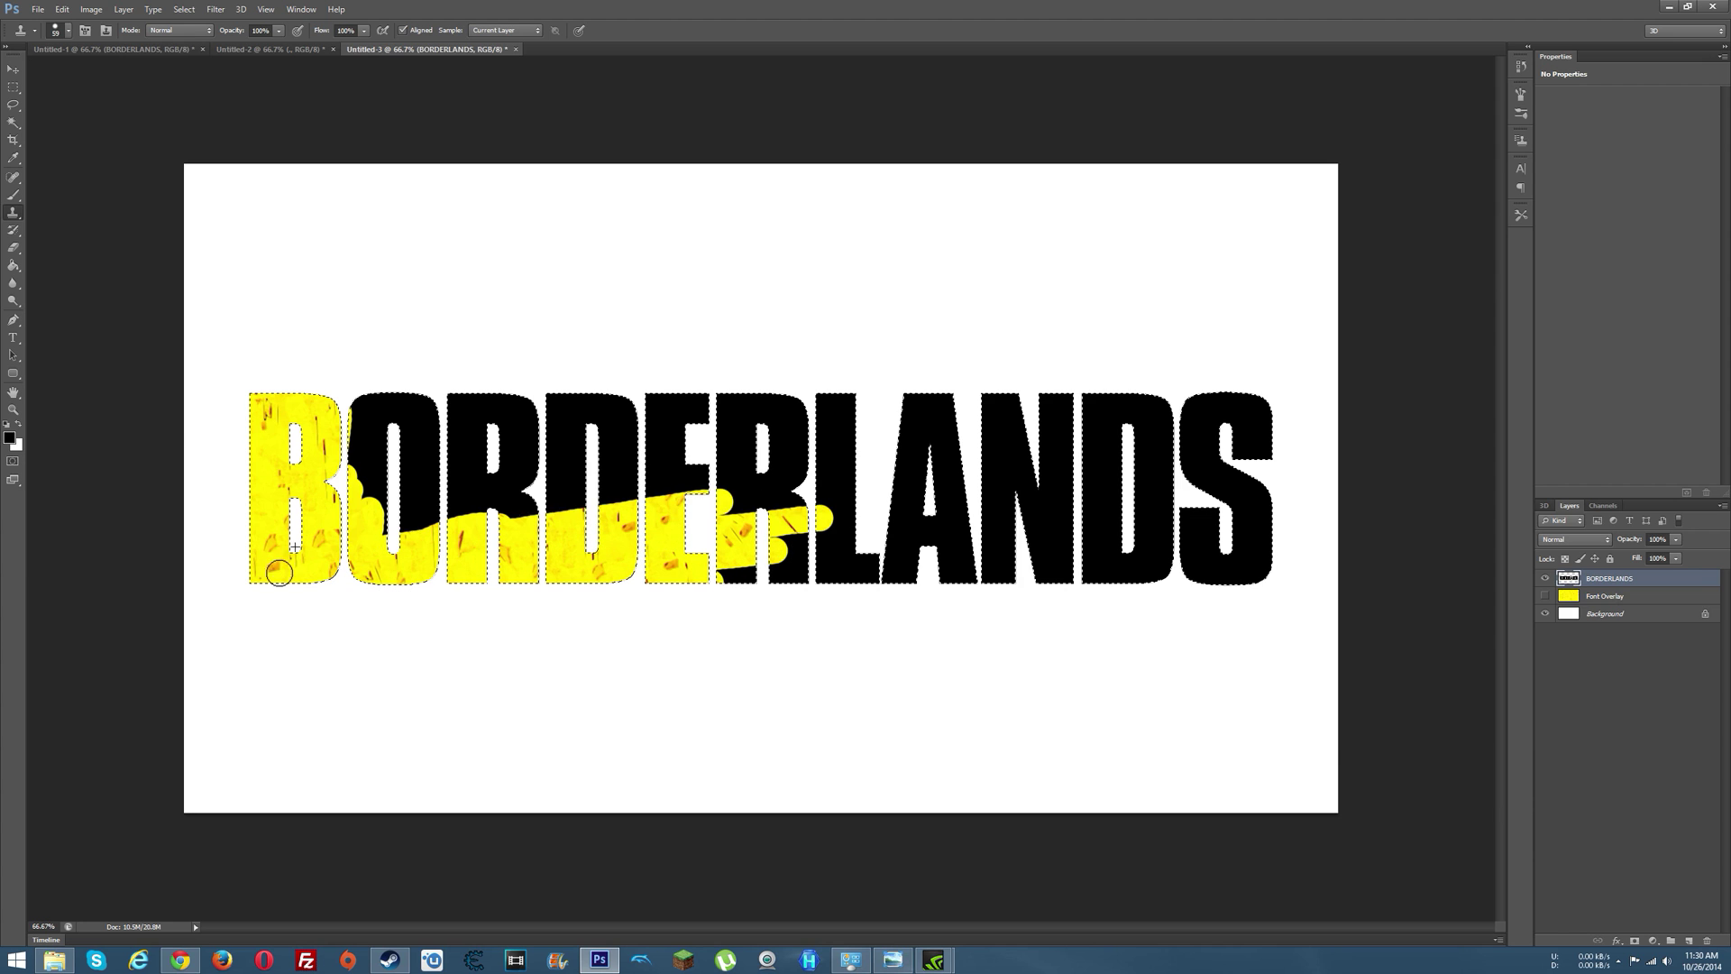
{"action": "mouse_move", "coordinate": [280, 572]}
{"action": "left_mouse_down"}
{"action": "mouse_move", "coordinate": [505, 487]}
{"action": "mouse_move", "coordinate": [586, 423]}
{"action": "mouse_move", "coordinate": [397, 451]}
{"action": "mouse_move", "coordinate": [439, 407]}
{"action": "mouse_move", "coordinate": [1010, 370]}
{"action": "mouse_move", "coordinate": [785, 405]}
{"action": "mouse_move", "coordinate": [631, 397]}
{"action": "mouse_move", "coordinate": [1269, 406]}
{"action": "mouse_move", "coordinate": [834, 462]}
{"action": "mouse_move", "coordinate": [845, 393]}
{"action": "mouse_move", "coordinate": [1084, 402]}
{"action": "mouse_move", "coordinate": [799, 459]}
{"action": "mouse_move", "coordinate": [1291, 418]}
{"action": "mouse_move", "coordinate": [956, 453]}
{"action": "mouse_move", "coordinate": [687, 540]}
{"action": "mouse_move", "coordinate": [907, 512]}
{"action": "mouse_move", "coordinate": [947, 541]}
{"action": "mouse_move", "coordinate": [863, 571]}
{"action": "mouse_move", "coordinate": [915, 529]}
{"action": "mouse_move", "coordinate": [1142, 496]}
{"action": "mouse_move", "coordinate": [1325, 514]}
{"action": "mouse_move", "coordinate": [1144, 587]}
{"action": "mouse_move", "coordinate": [974, 555]}
{"action": "mouse_move", "coordinate": [1223, 447]}
{"action": "left_mouse_up"}
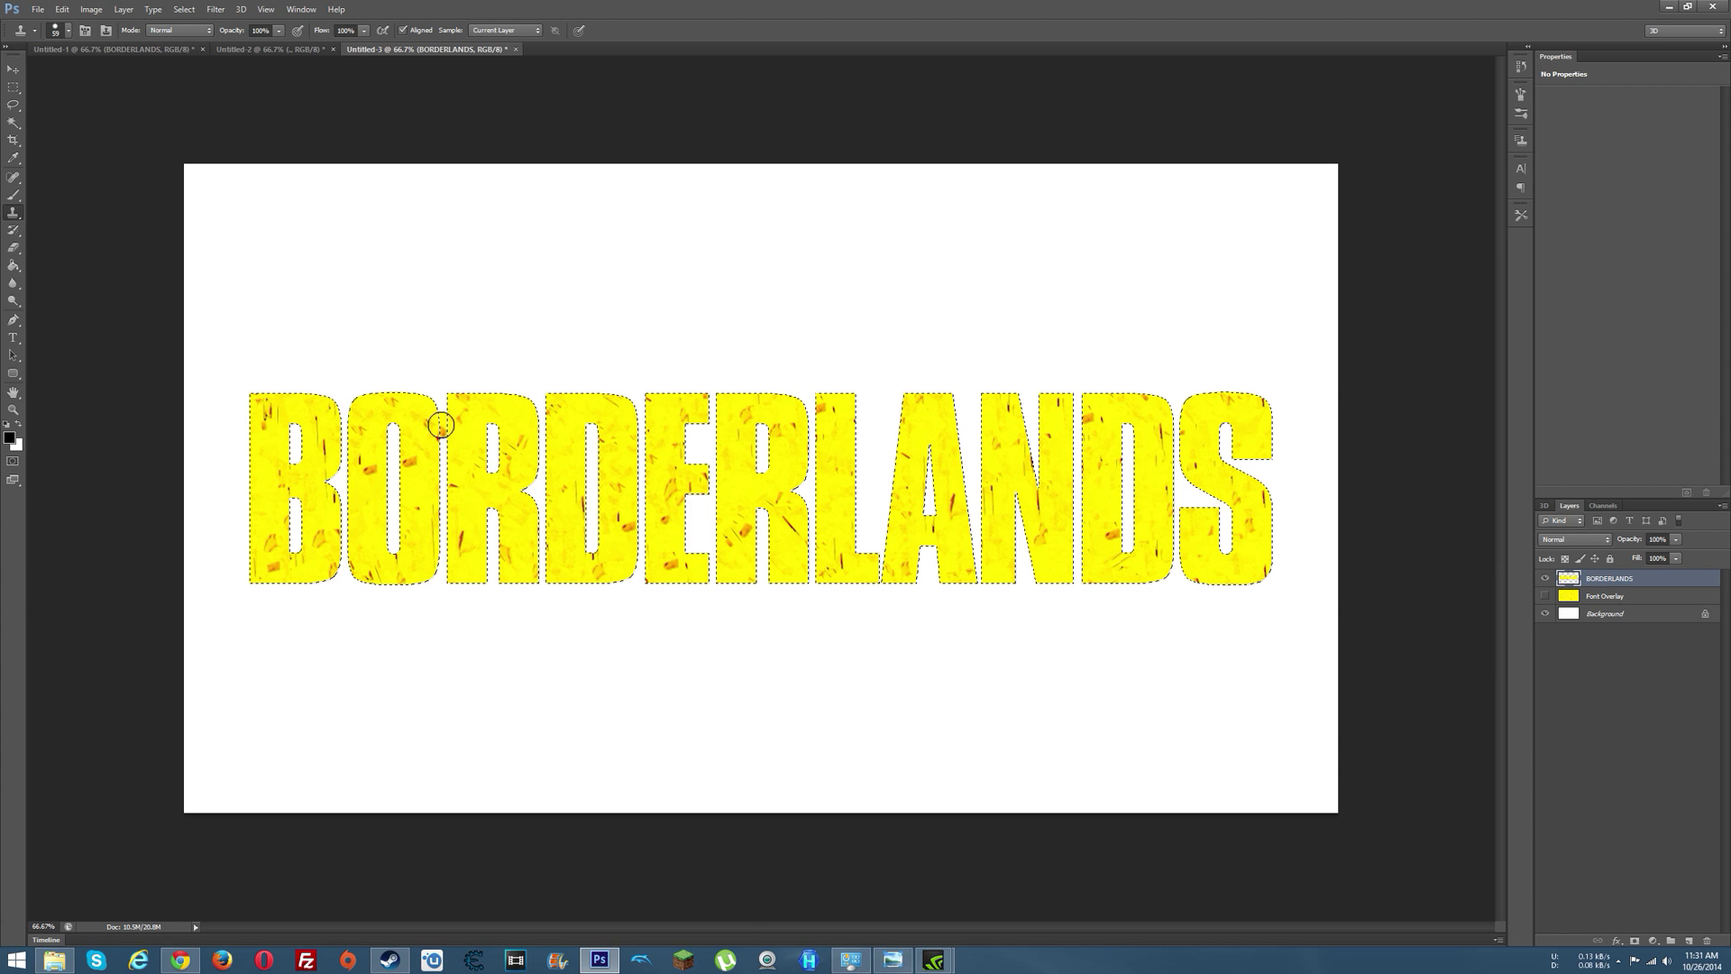
{"action": "left_click", "coordinate": [69, 31]}
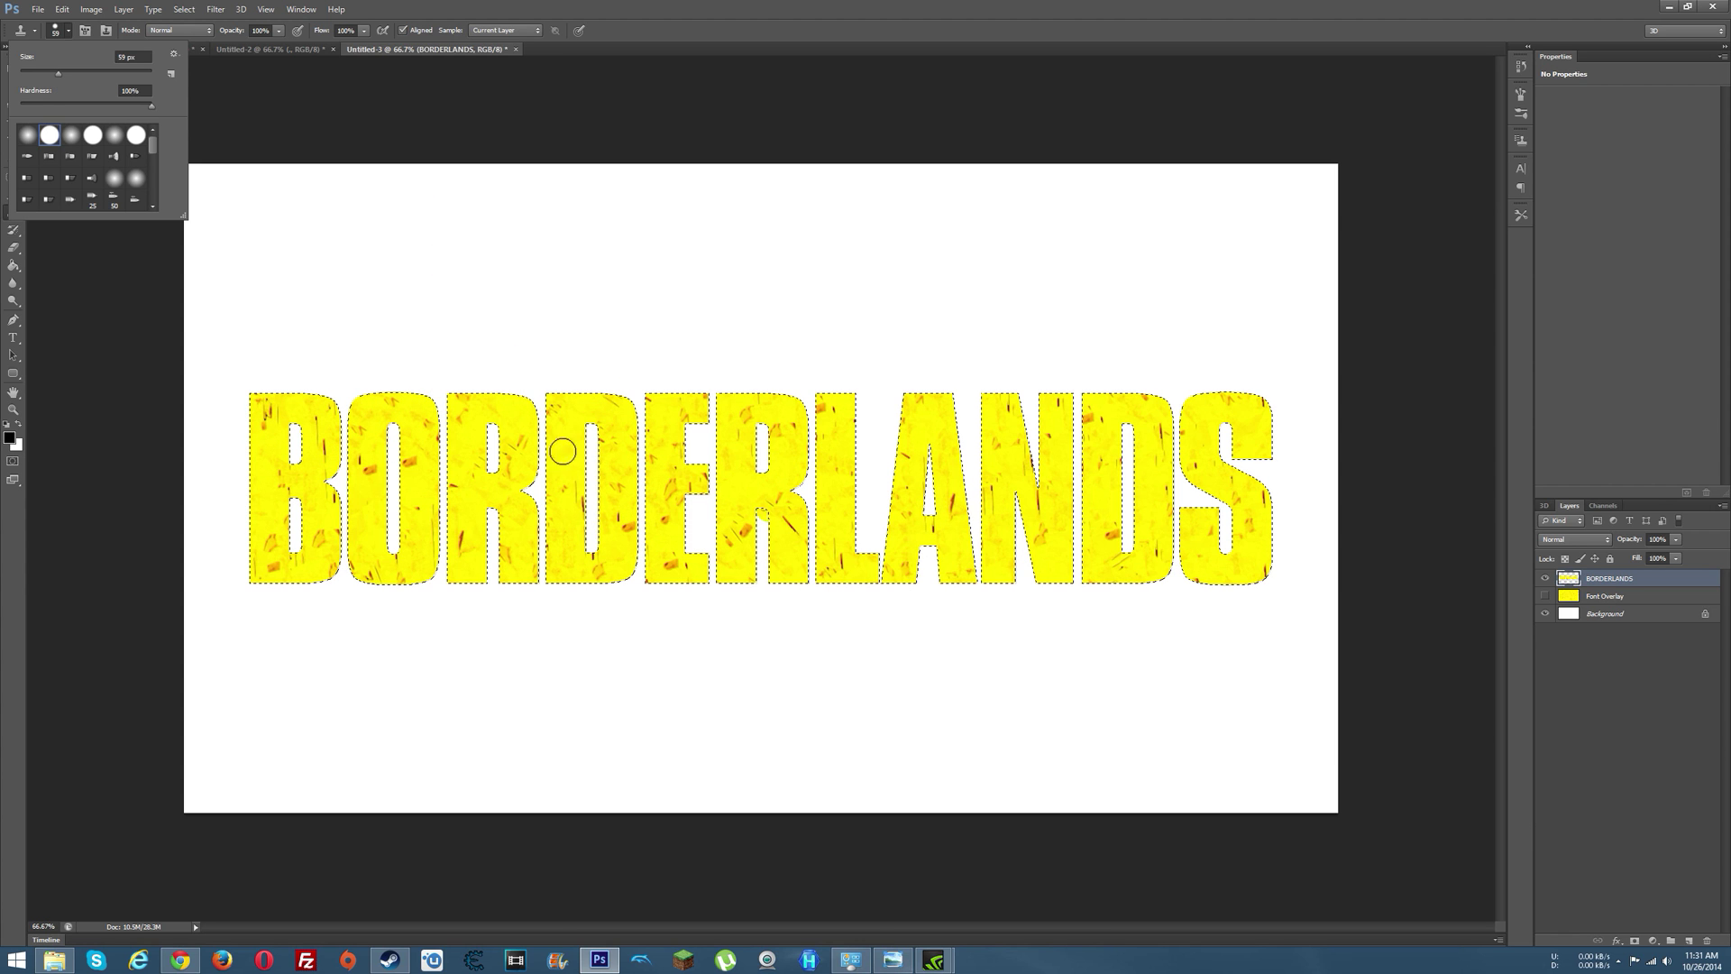
{"action": "left_click", "coordinate": [56, 30]}
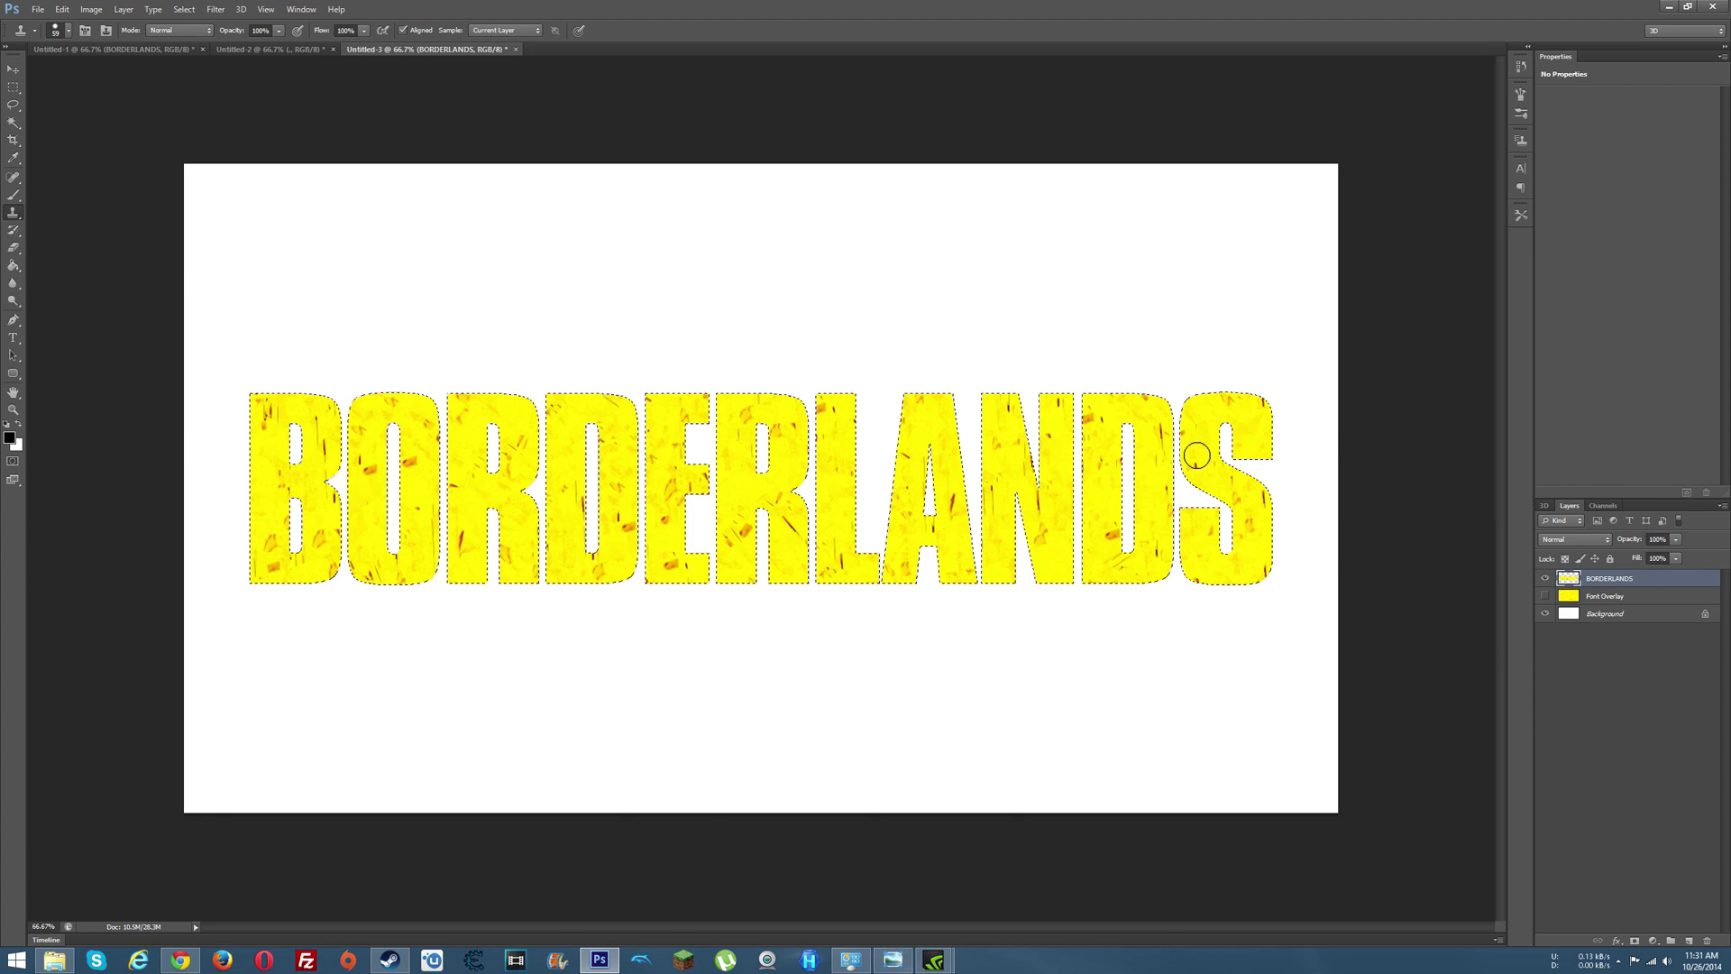
{"action": "key", "text": "ctrl+d"}
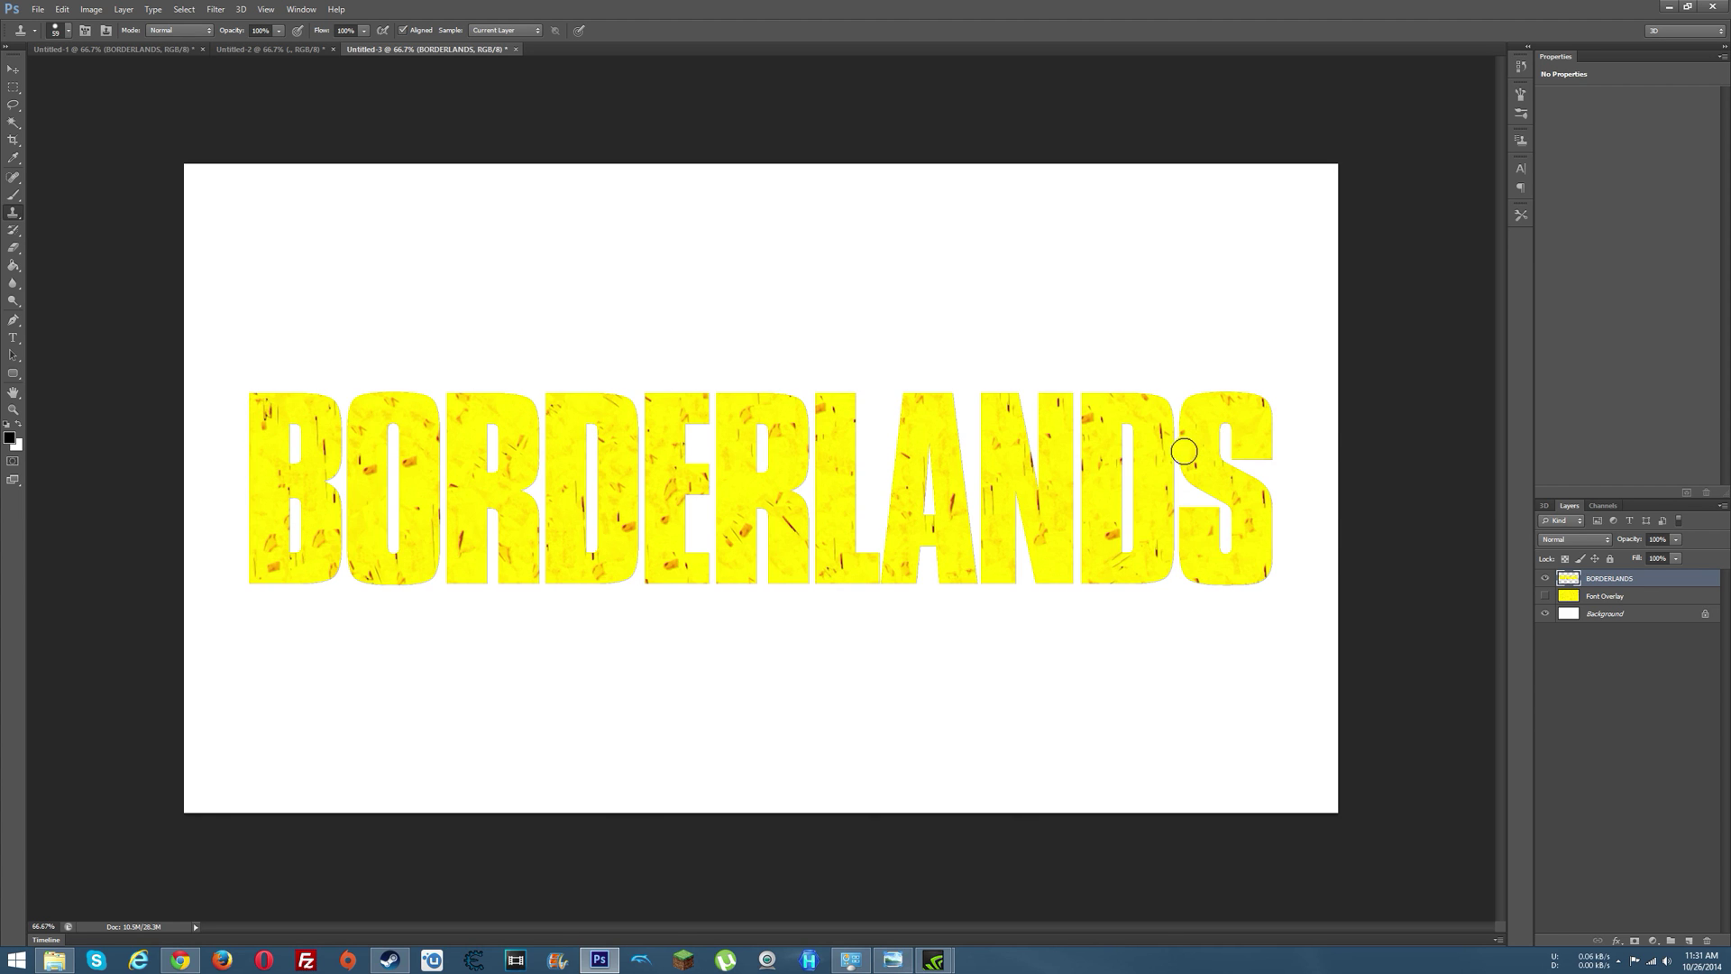
- Dab texture onto the S, check the Pre-Sequel reference logo, and return to BORDERLANDS' layer style
{"action": "left_click", "coordinate": [1270, 469]}
{"action": "left_click", "coordinate": [893, 959]}
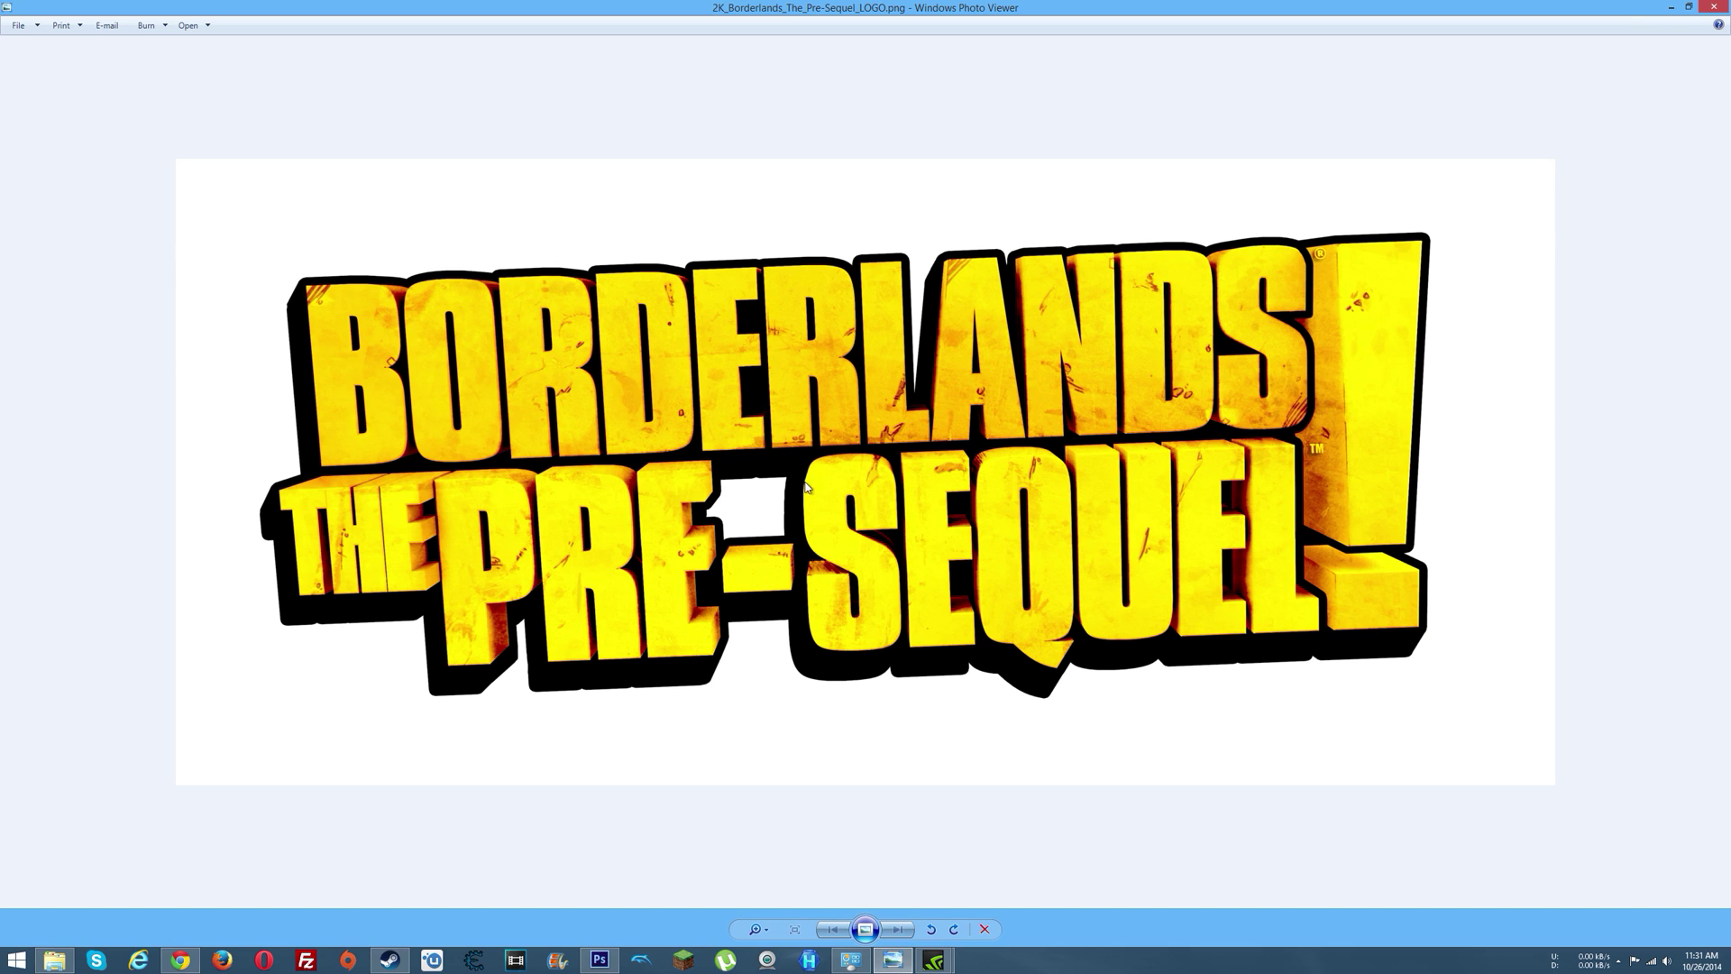
{"action": "left_click", "coordinate": [1671, 6]}
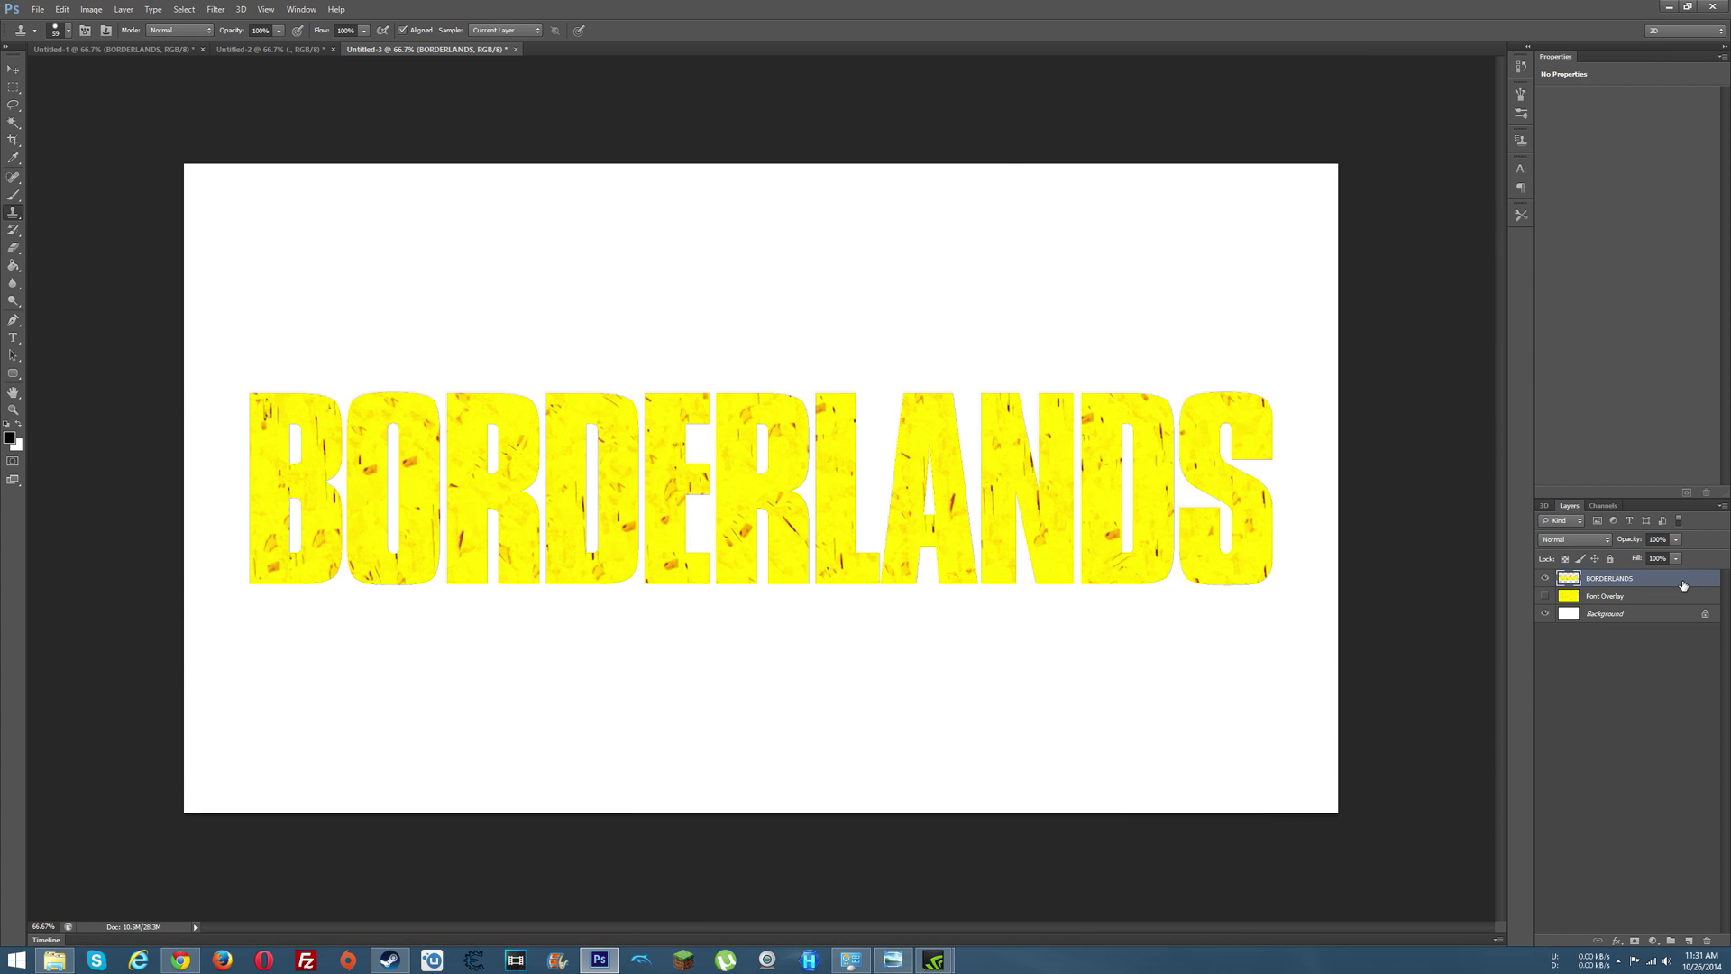
{"action": "double_click", "coordinate": [1683, 586]}
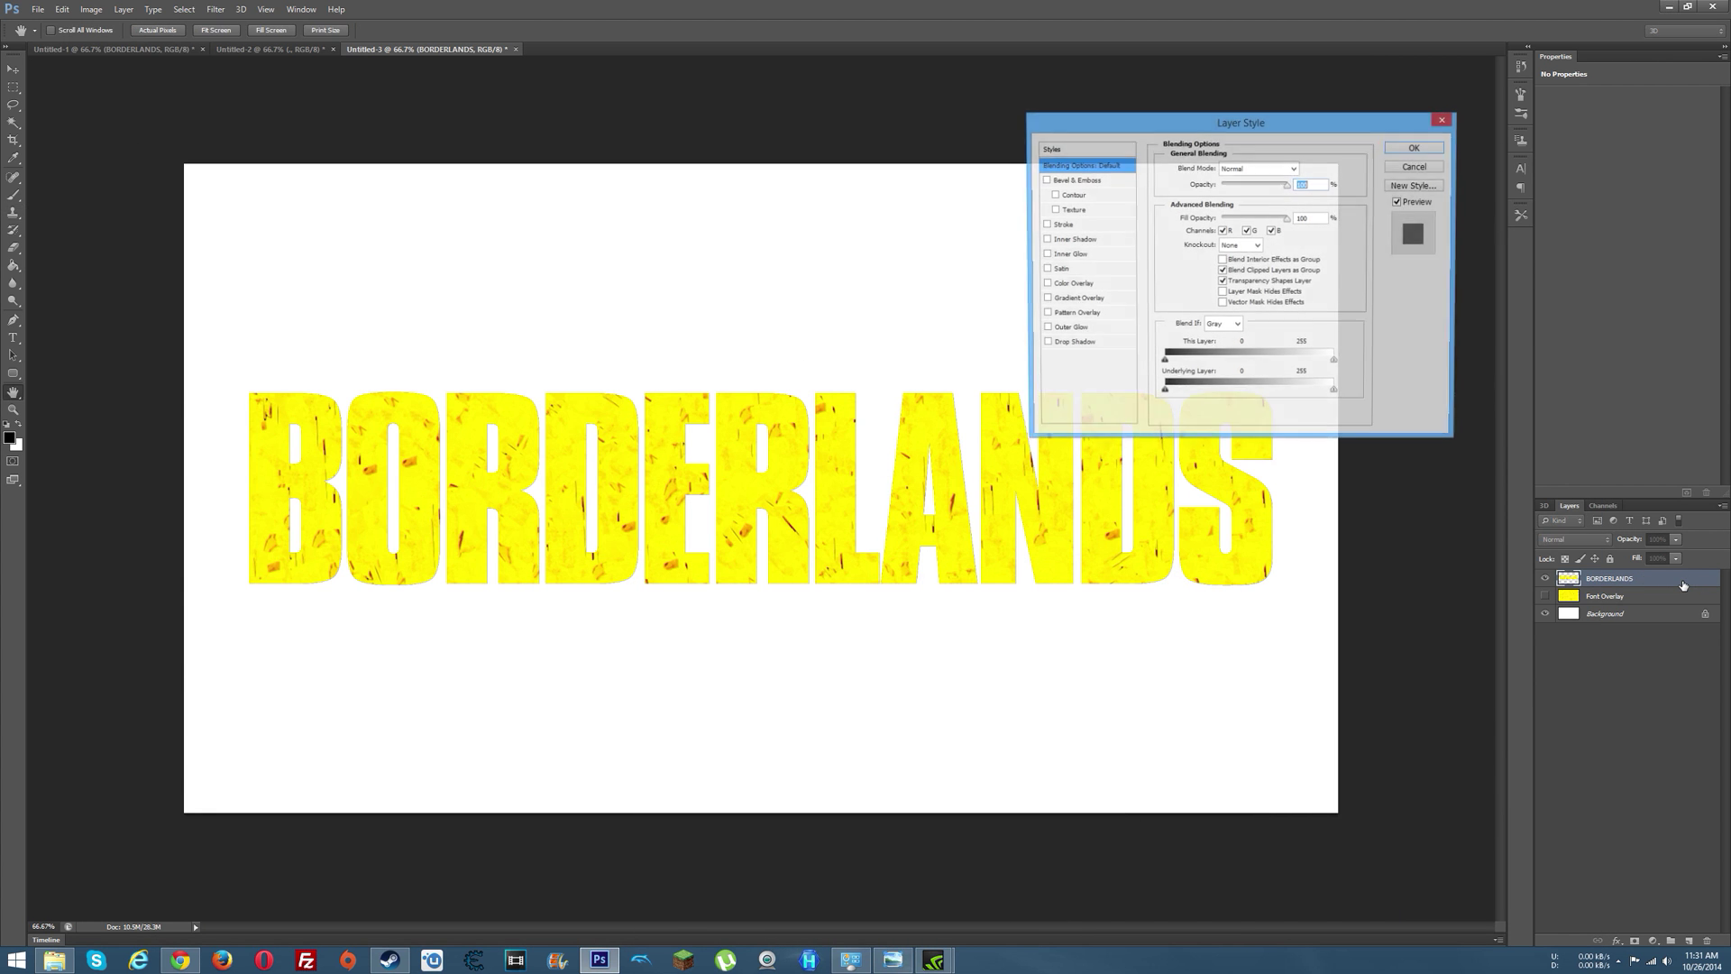
- Give BORDERLANDS a 10 px black outside stroke and enable Drop Shadow
{"action": "left_click", "coordinate": [1073, 226]}
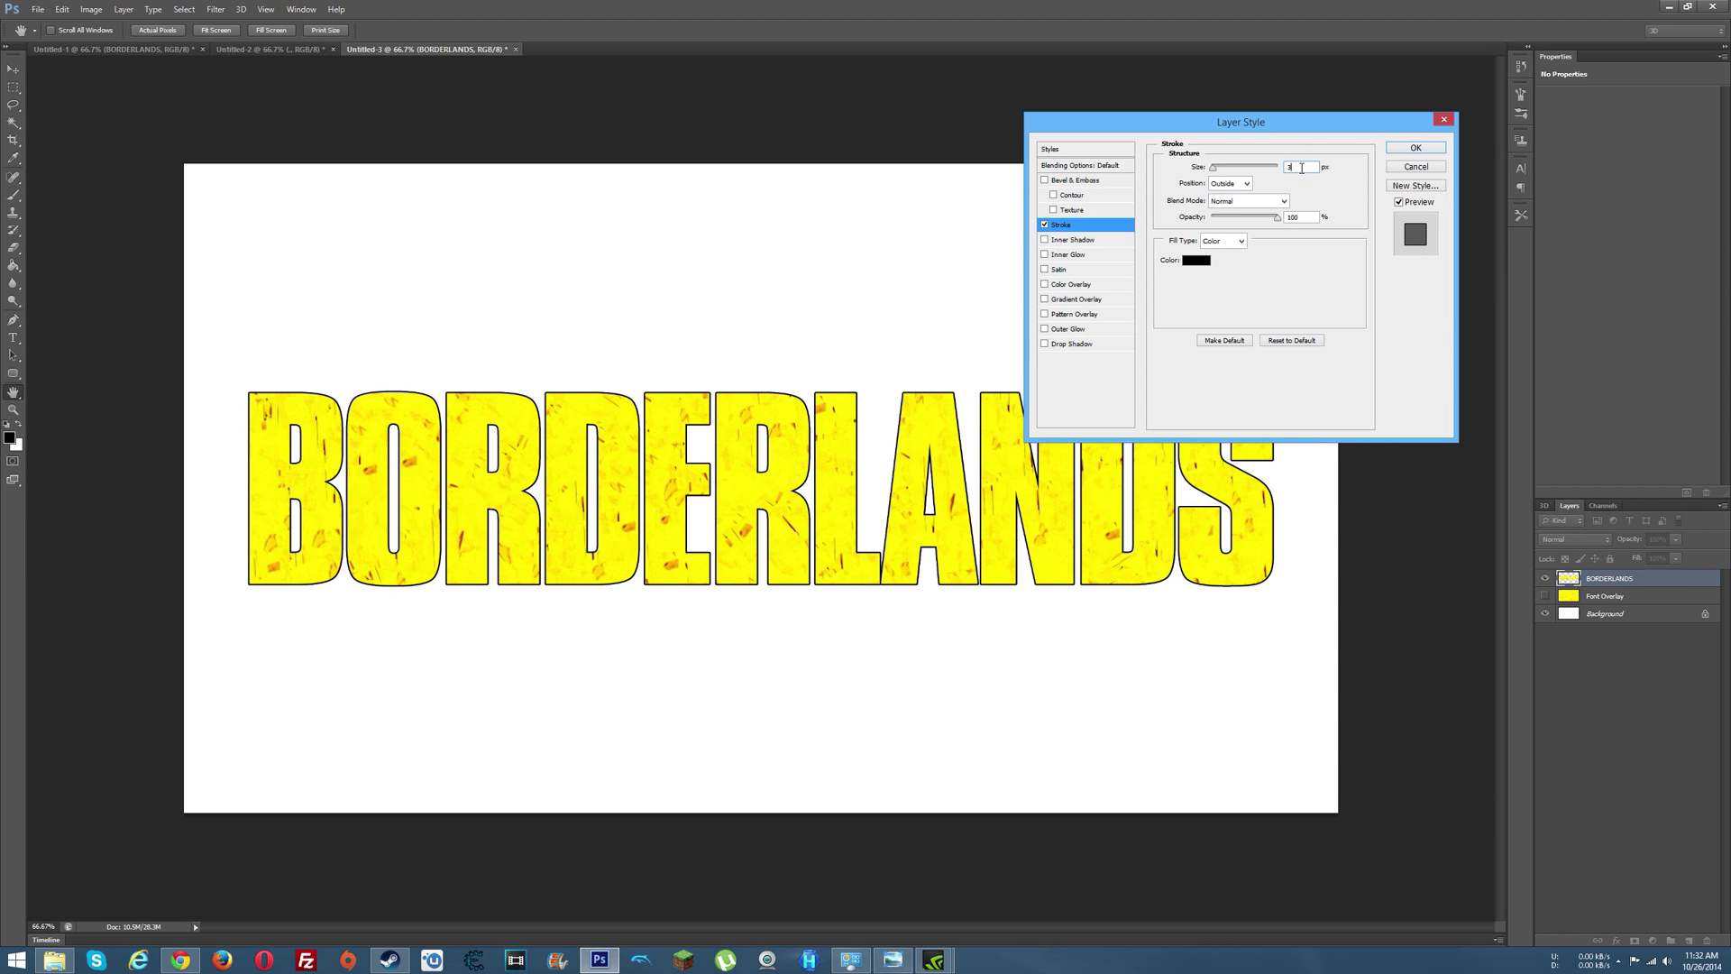
{"action": "type", "text": "7"}
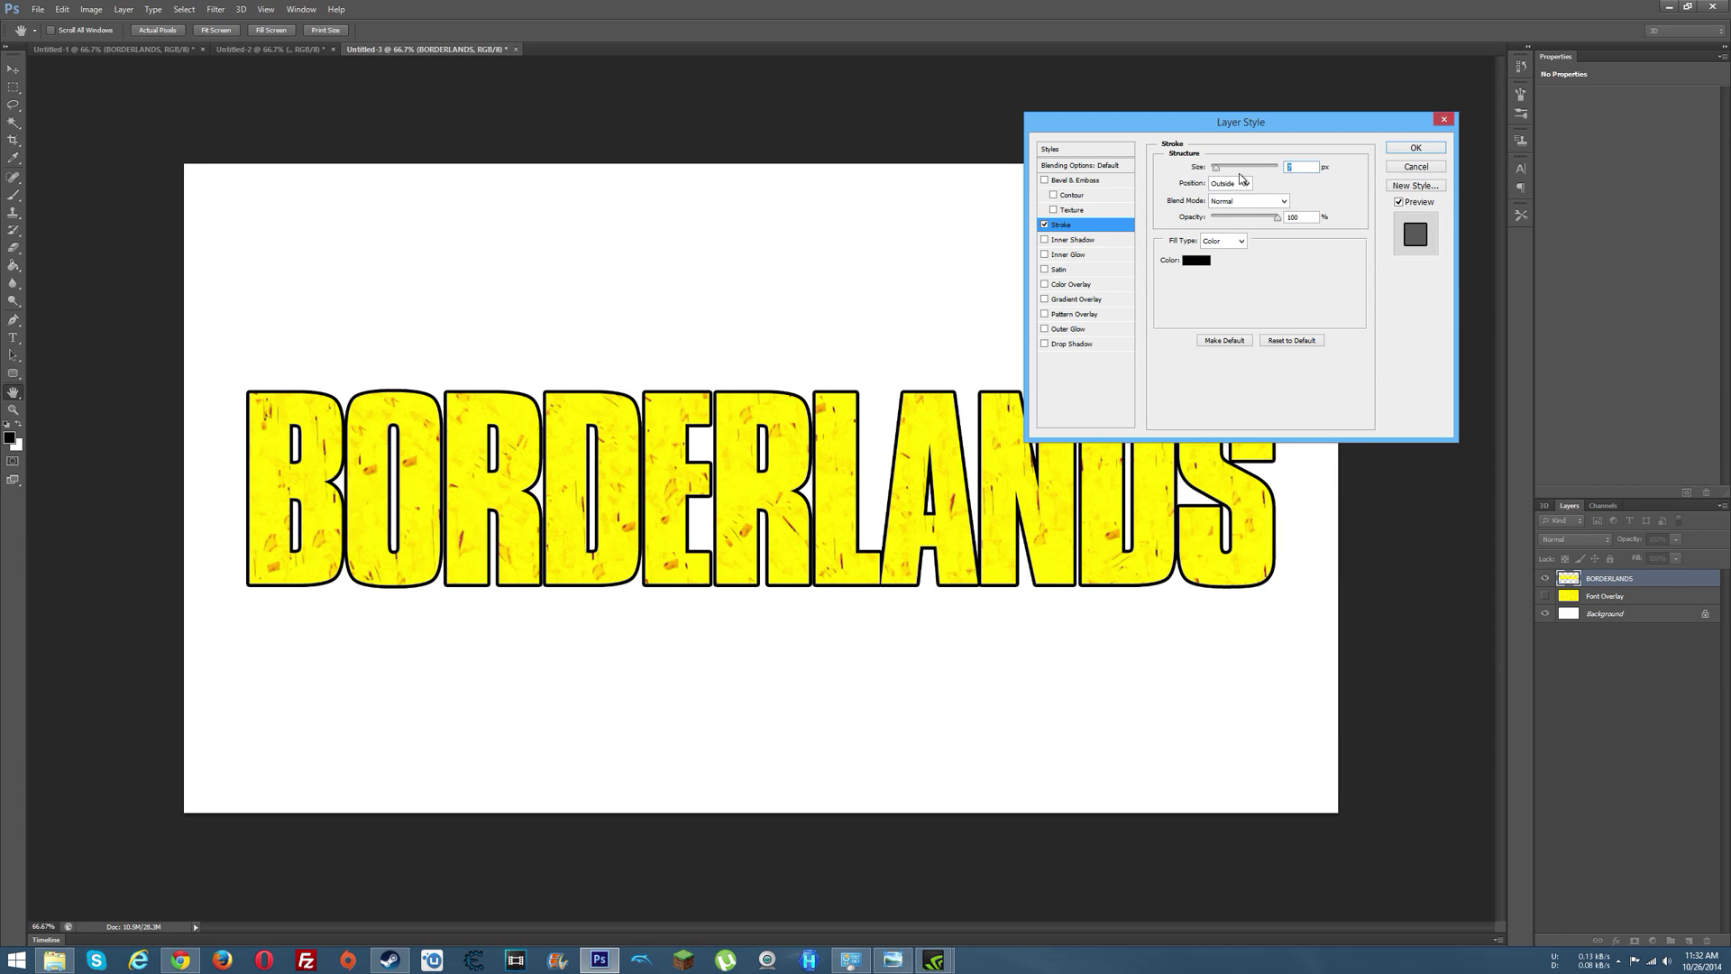
{"action": "type", "text": "9"}
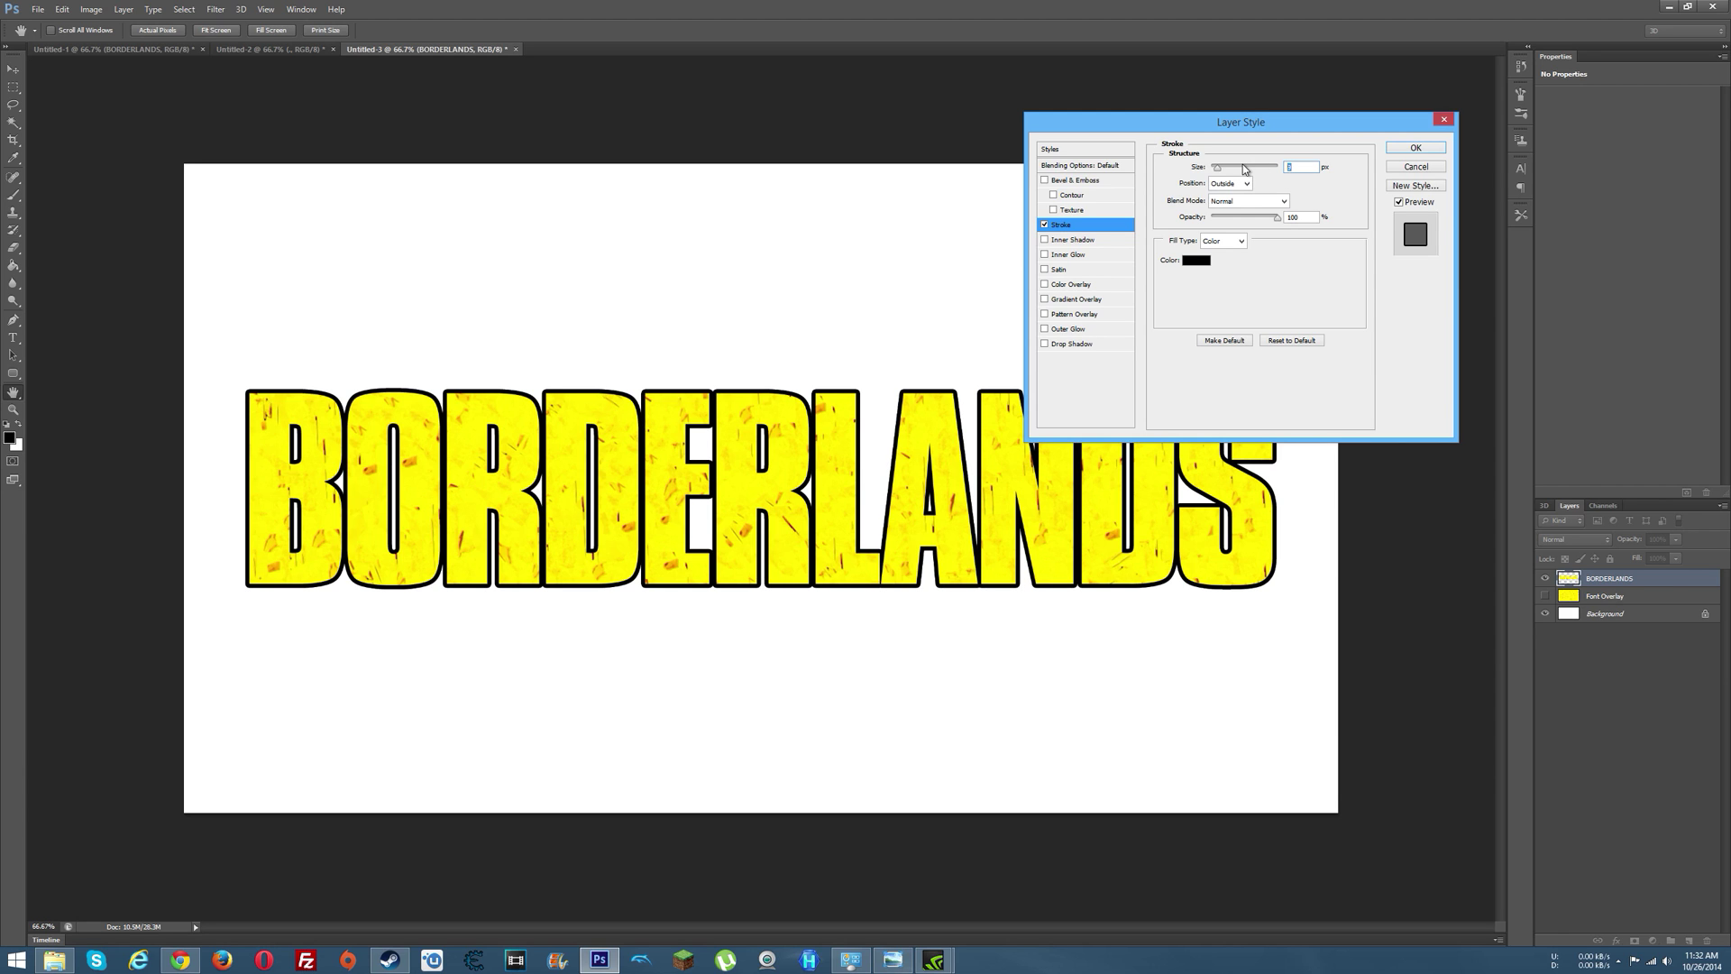
{"action": "type", "text": "10"}
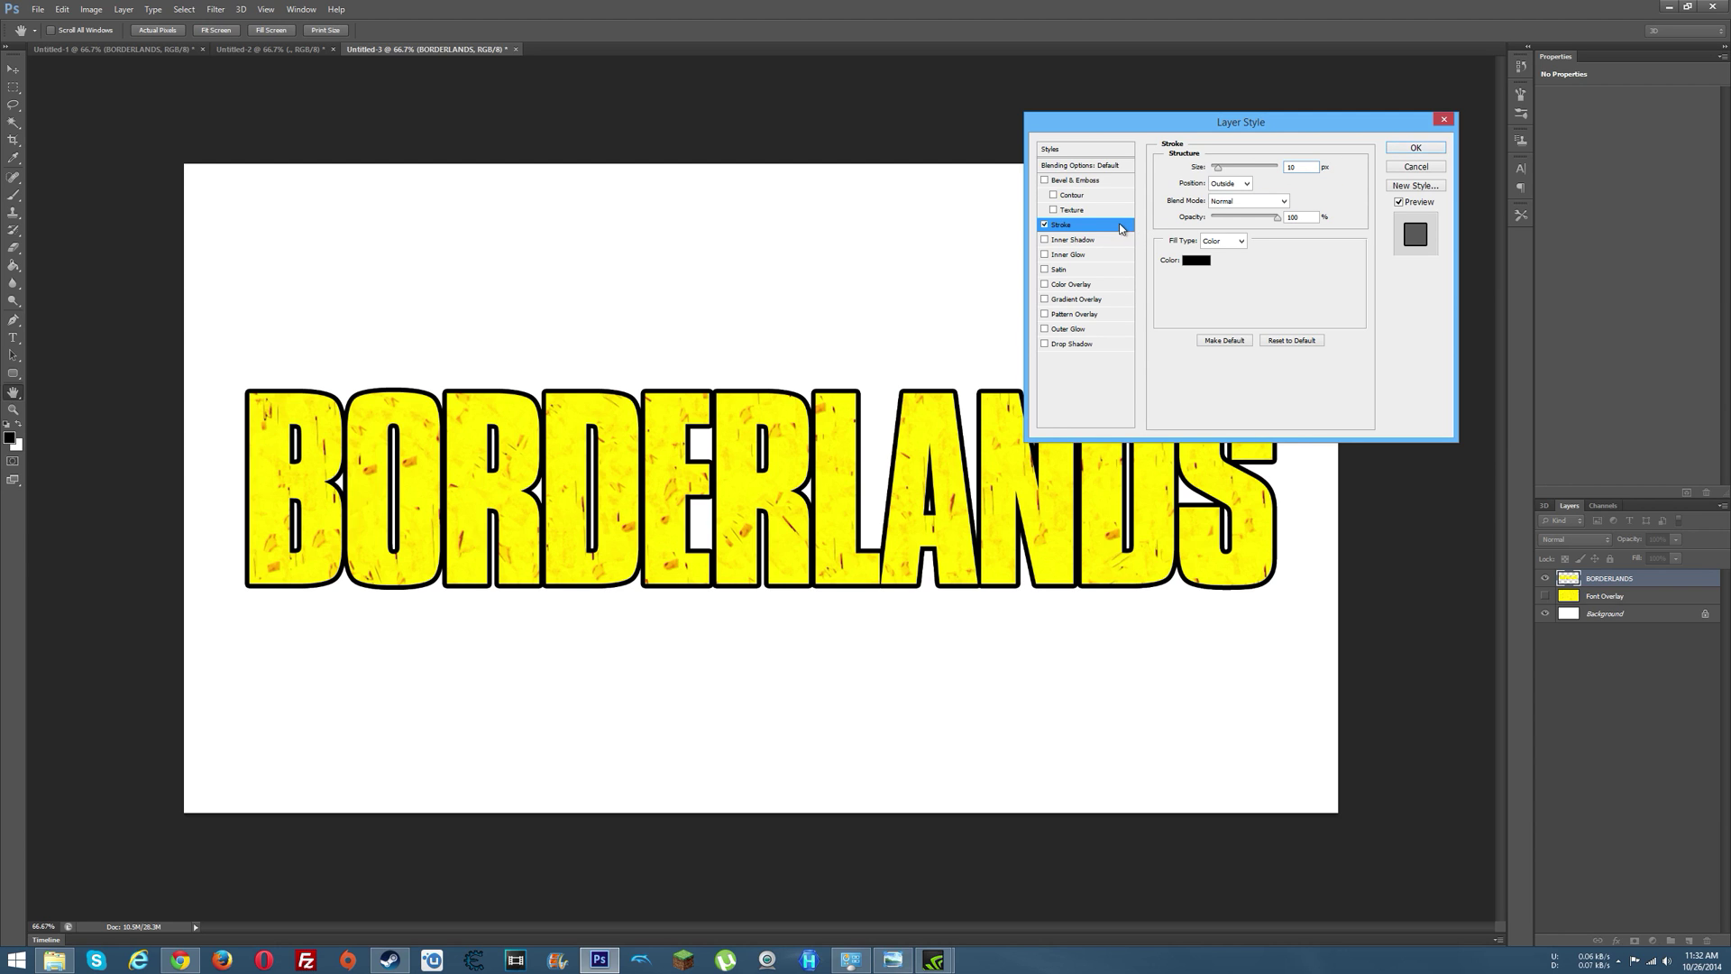
{"action": "left_click", "coordinate": [1072, 346]}
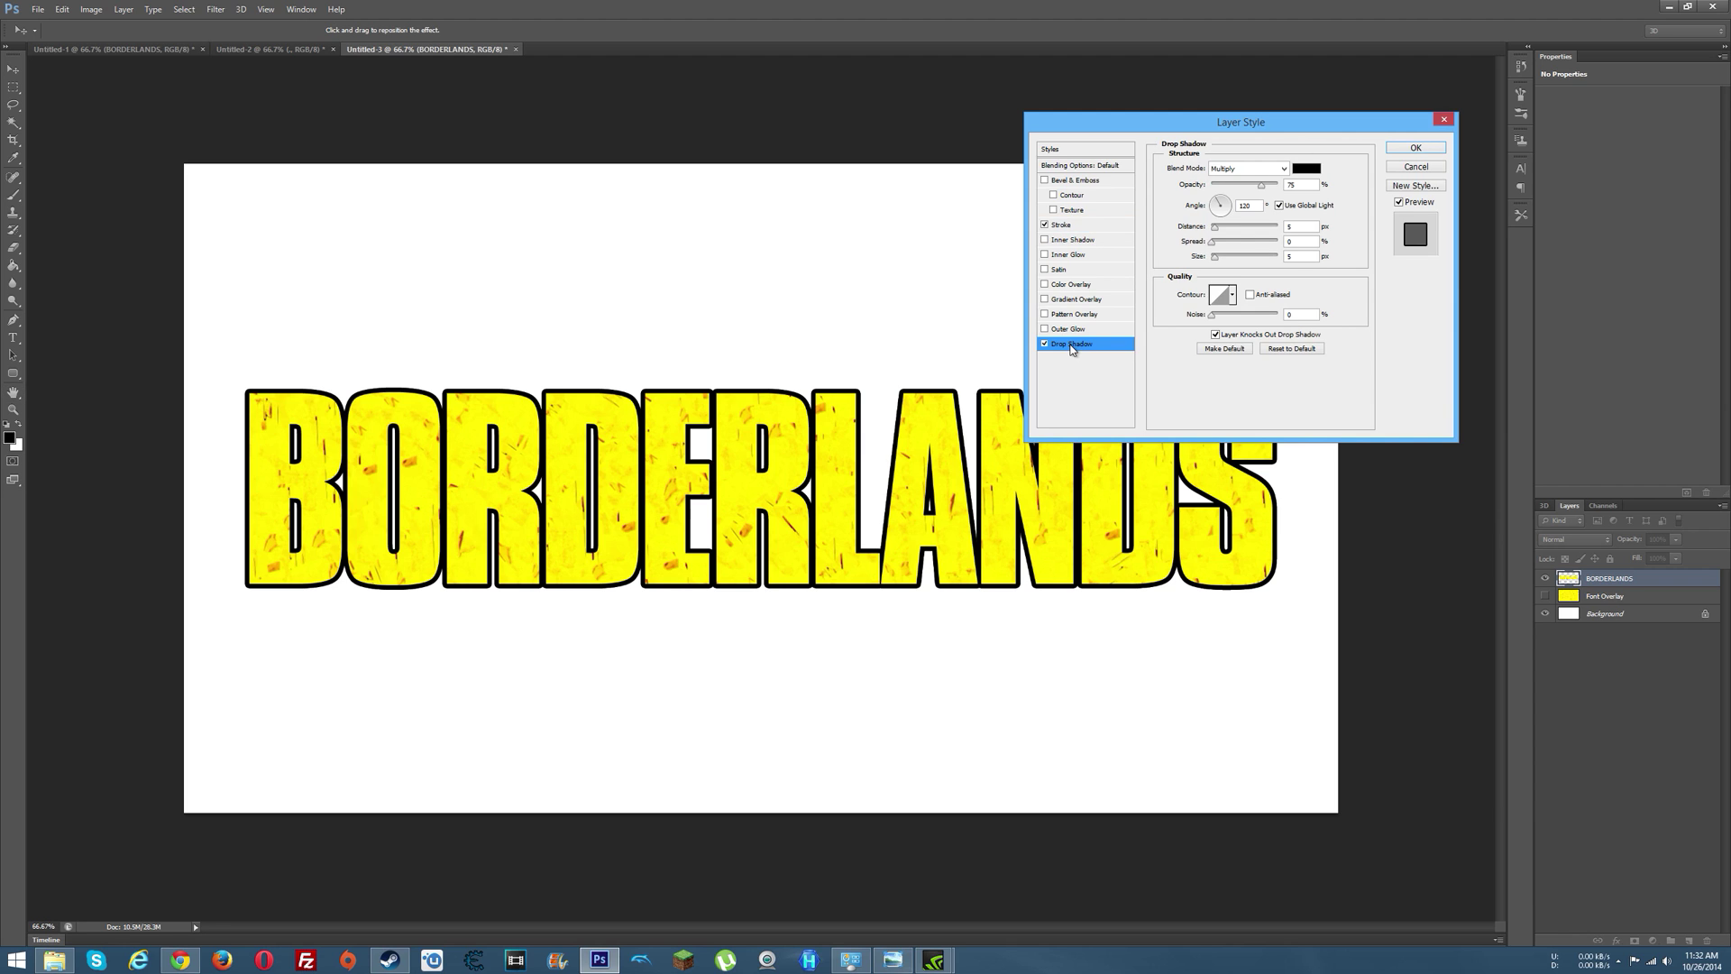
- Make the shadow Normal, 100 opacity, 100 spread, size 27, offset down-right; view reference logo
{"action": "left_click", "coordinate": [1285, 170]}
{"action": "left_click", "coordinate": [1277, 180]}
{"action": "left_click_drag", "start_coordinate": [1262, 185], "coordinate": [1289, 191]}
{"action": "left_click_drag", "start_coordinate": [1212, 244], "coordinate": [1293, 246]}
{"action": "left_click_drag", "start_coordinate": [1217, 259], "coordinate": [1225, 266]}
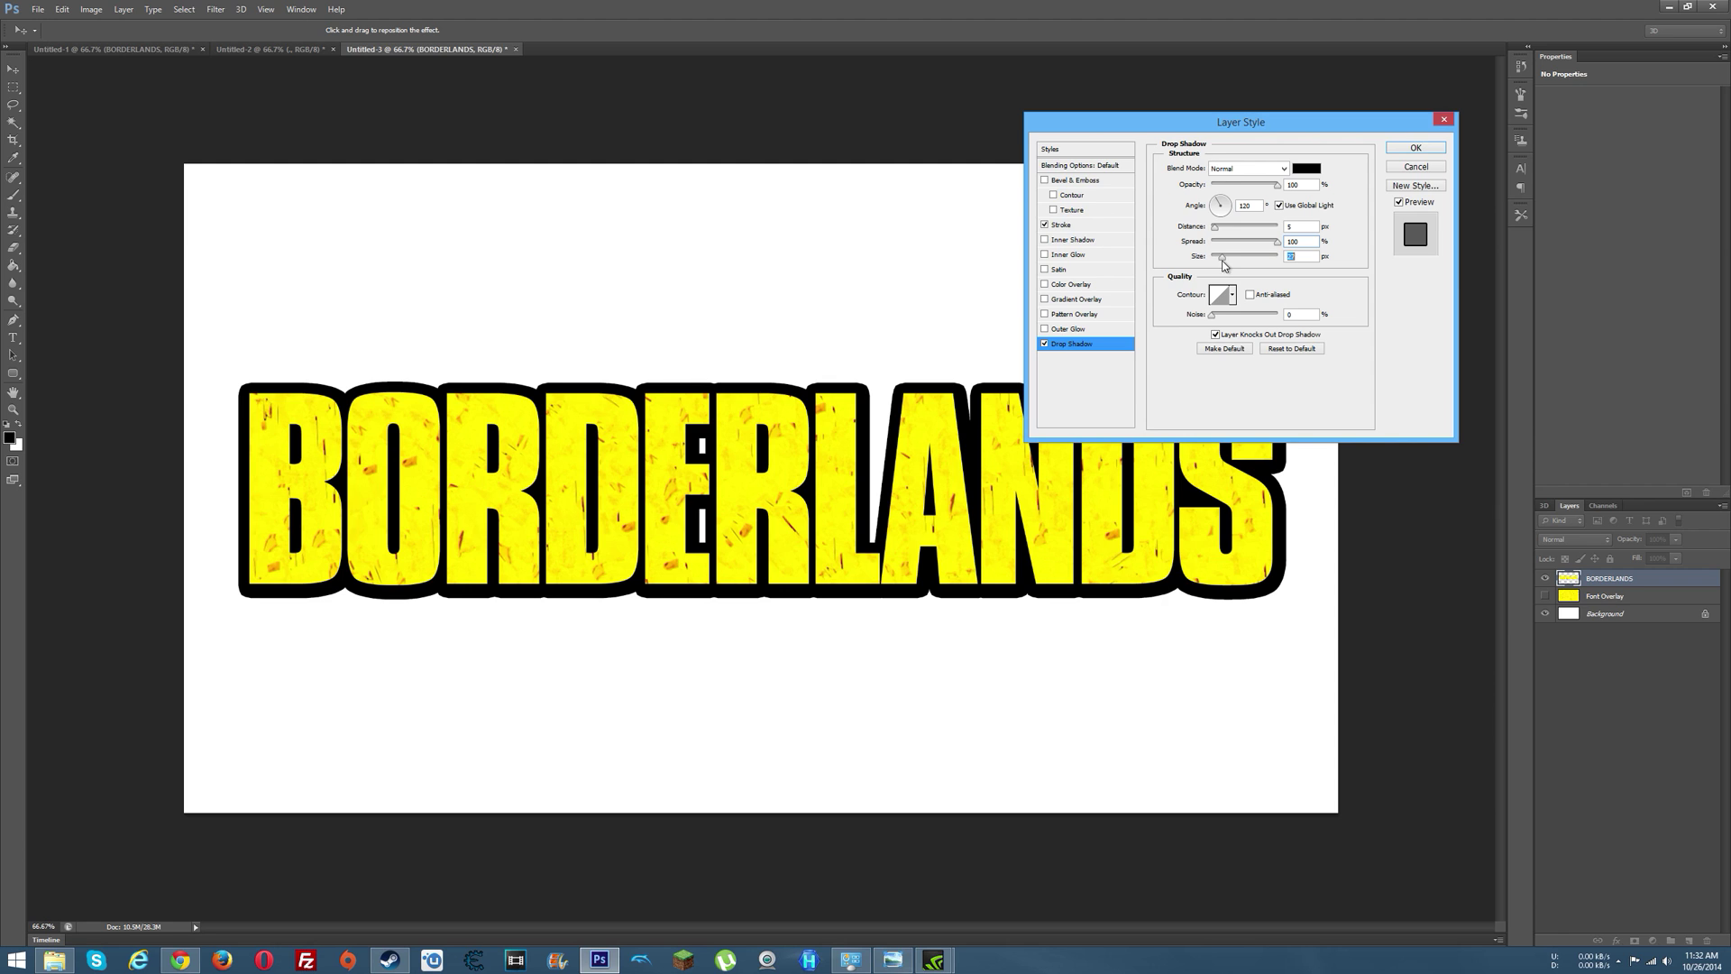
{"action": "left_click", "coordinate": [1217, 231]}
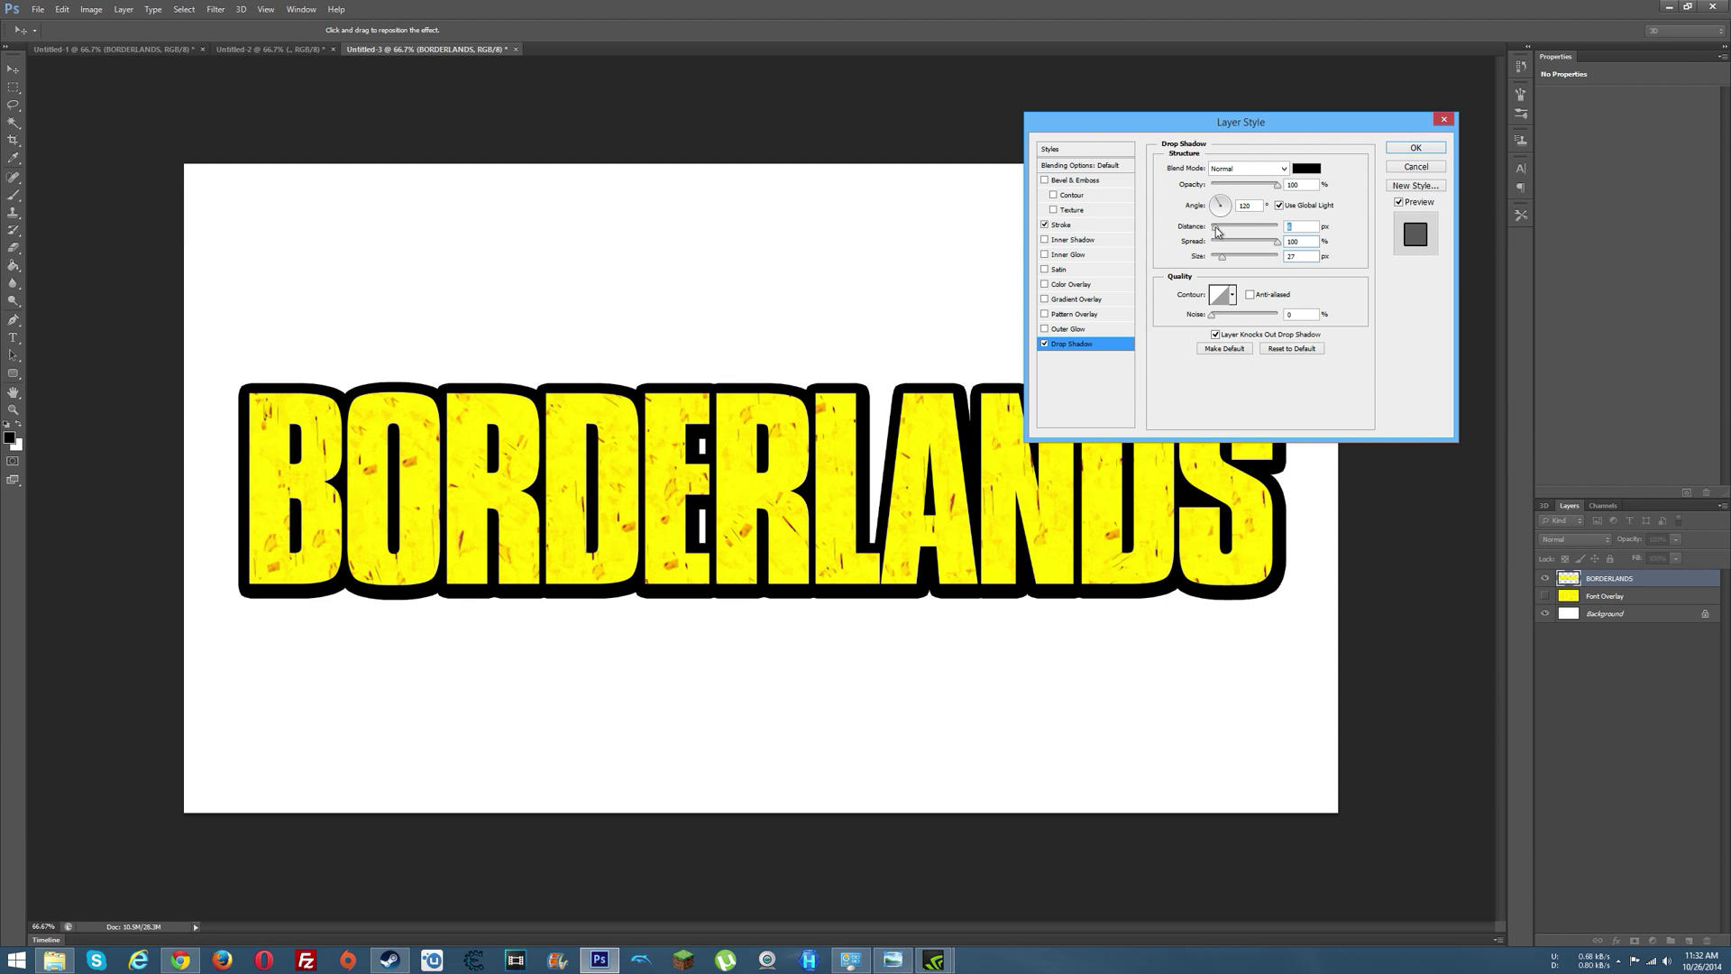
{"action": "mouse_move", "coordinate": [1216, 233]}
{"action": "left_mouse_down"}
{"action": "mouse_move", "coordinate": [1242, 240]}
{"action": "mouse_move", "coordinate": [1227, 242]}
{"action": "left_mouse_up"}
{"action": "left_click", "coordinate": [892, 960]}
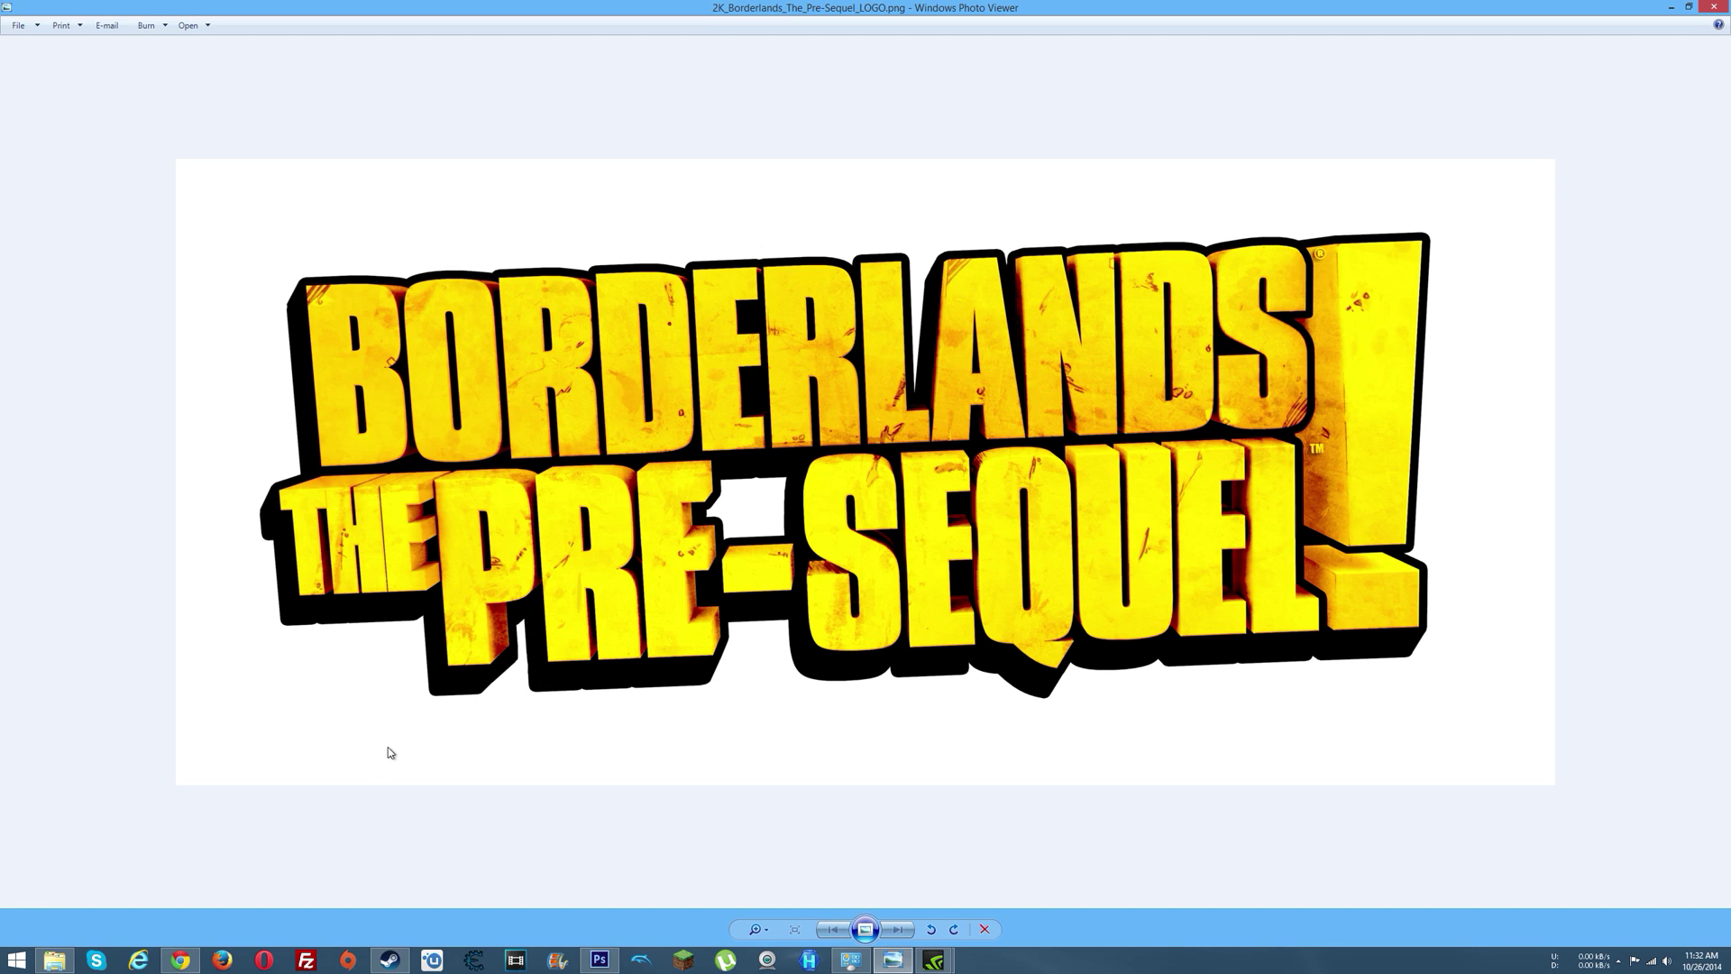
- Set the drop shadow angle to about 67° and apply the Stroke and Drop Shadow effects
{"action": "left_click", "coordinate": [1671, 6]}
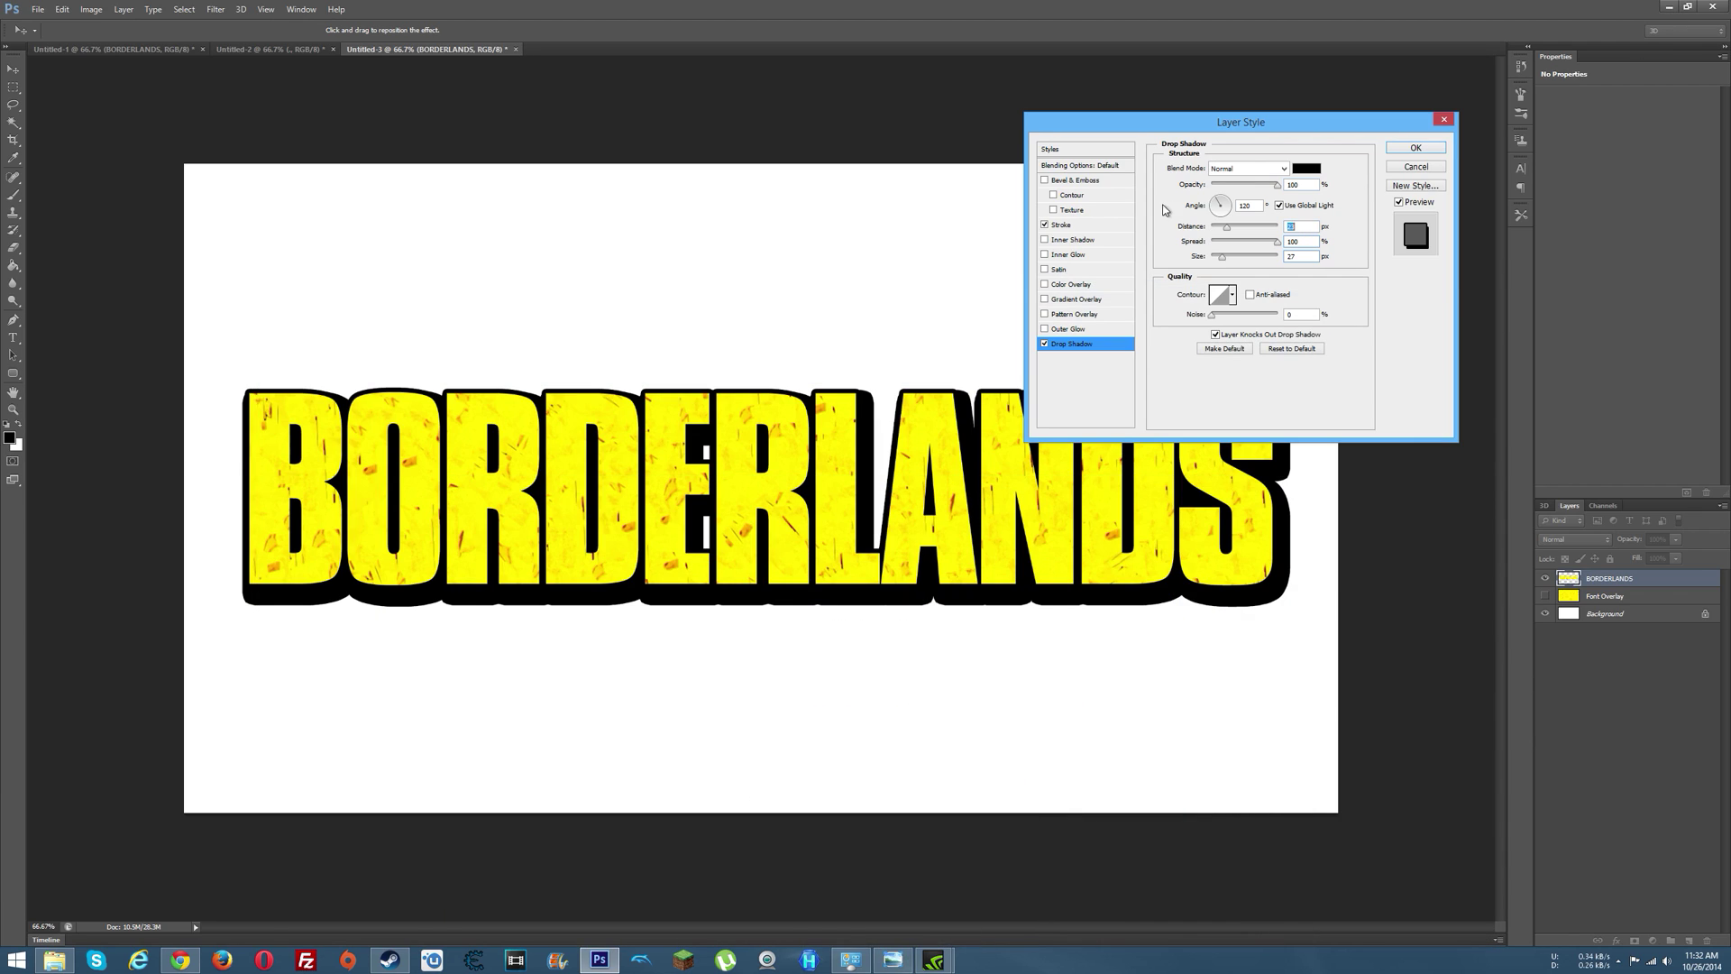
{"action": "left_click", "coordinate": [1231, 200]}
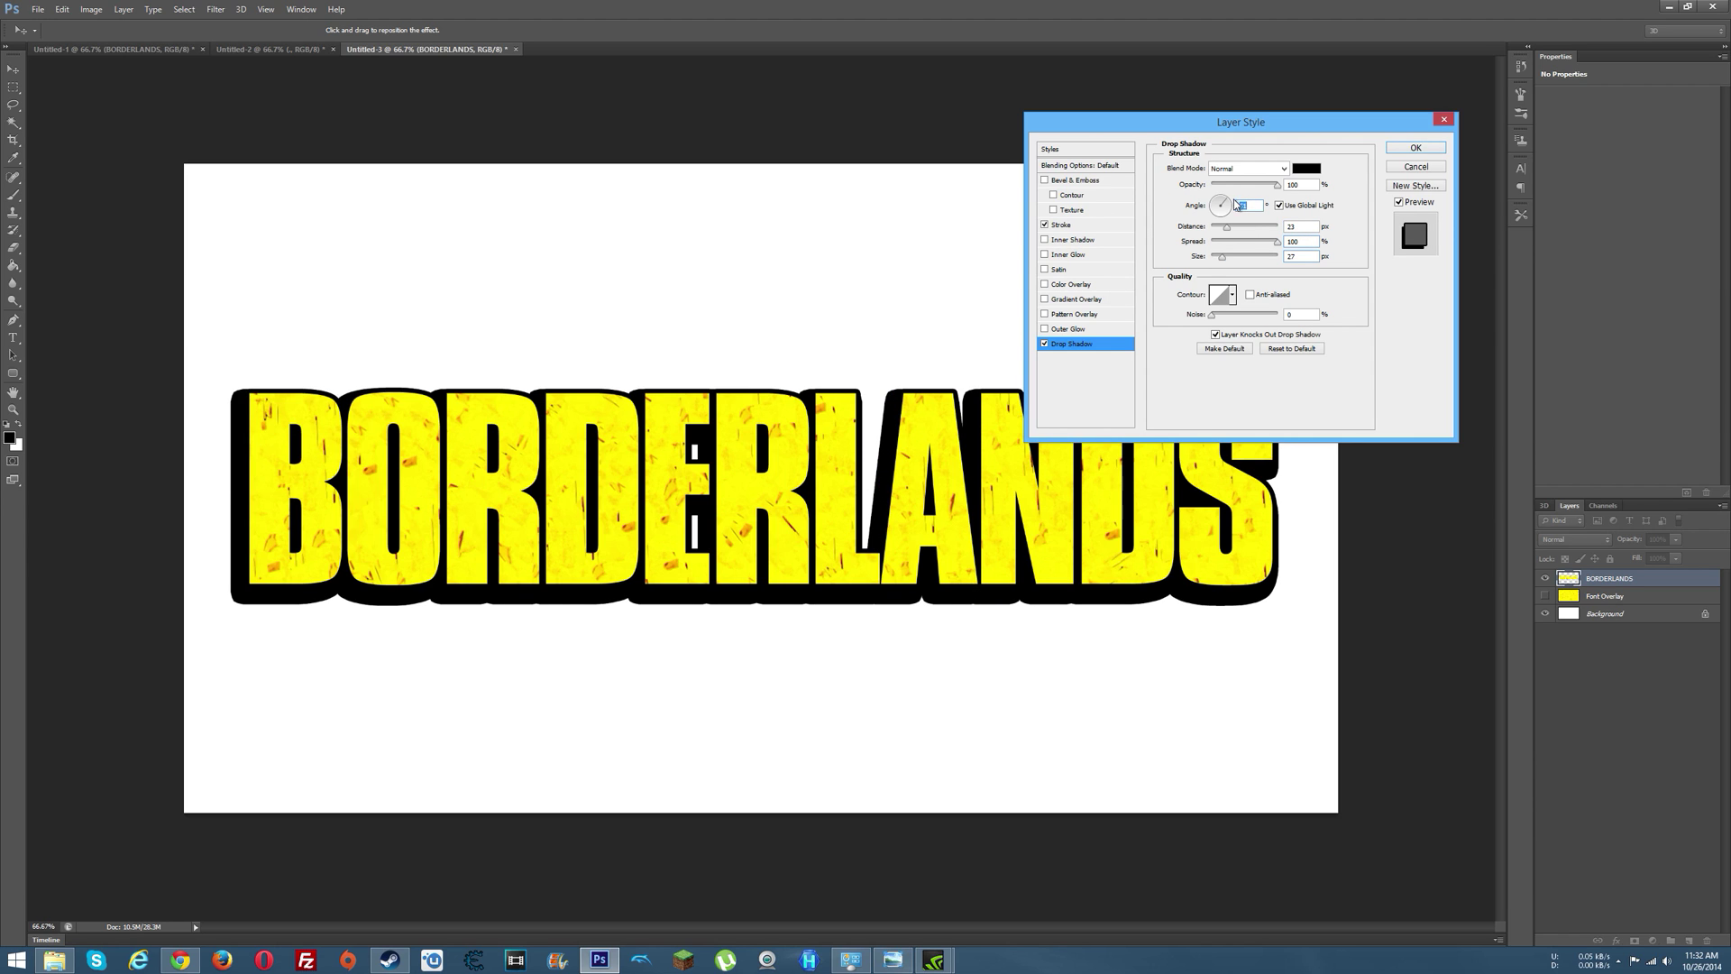
{"action": "left_click", "coordinate": [1225, 203]}
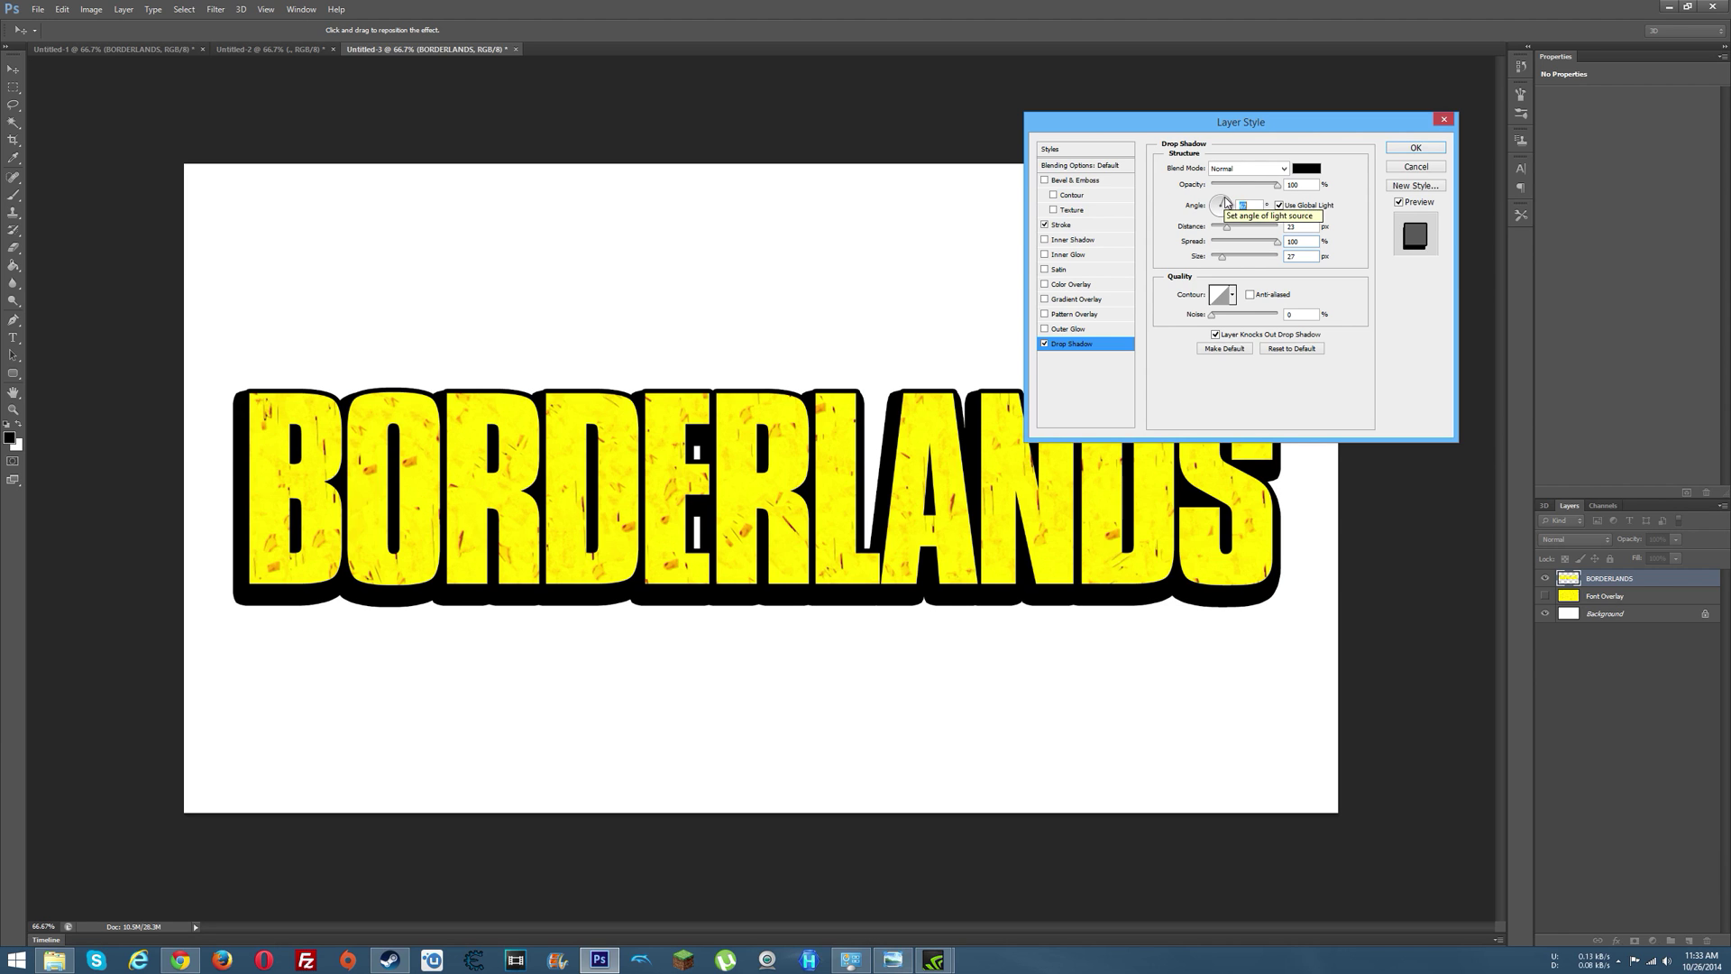
{"action": "left_click_drag", "start_coordinate": [1222, 259], "coordinate": [1225, 235]}
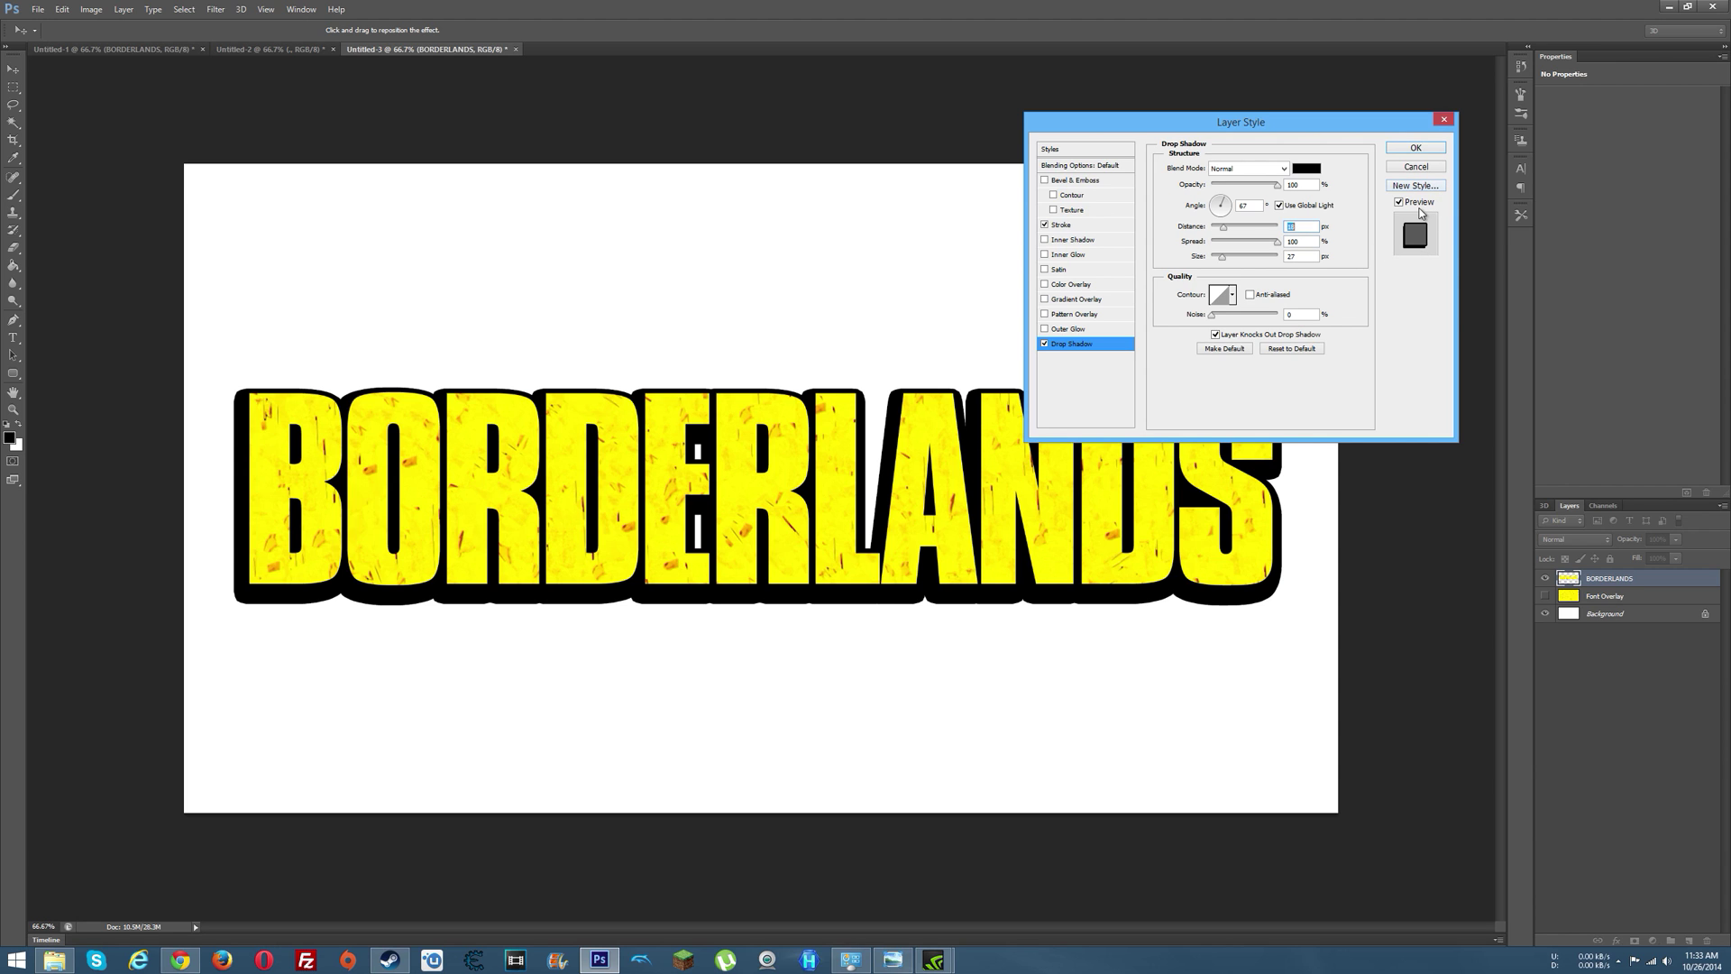
{"action": "left_click", "coordinate": [1432, 150]}
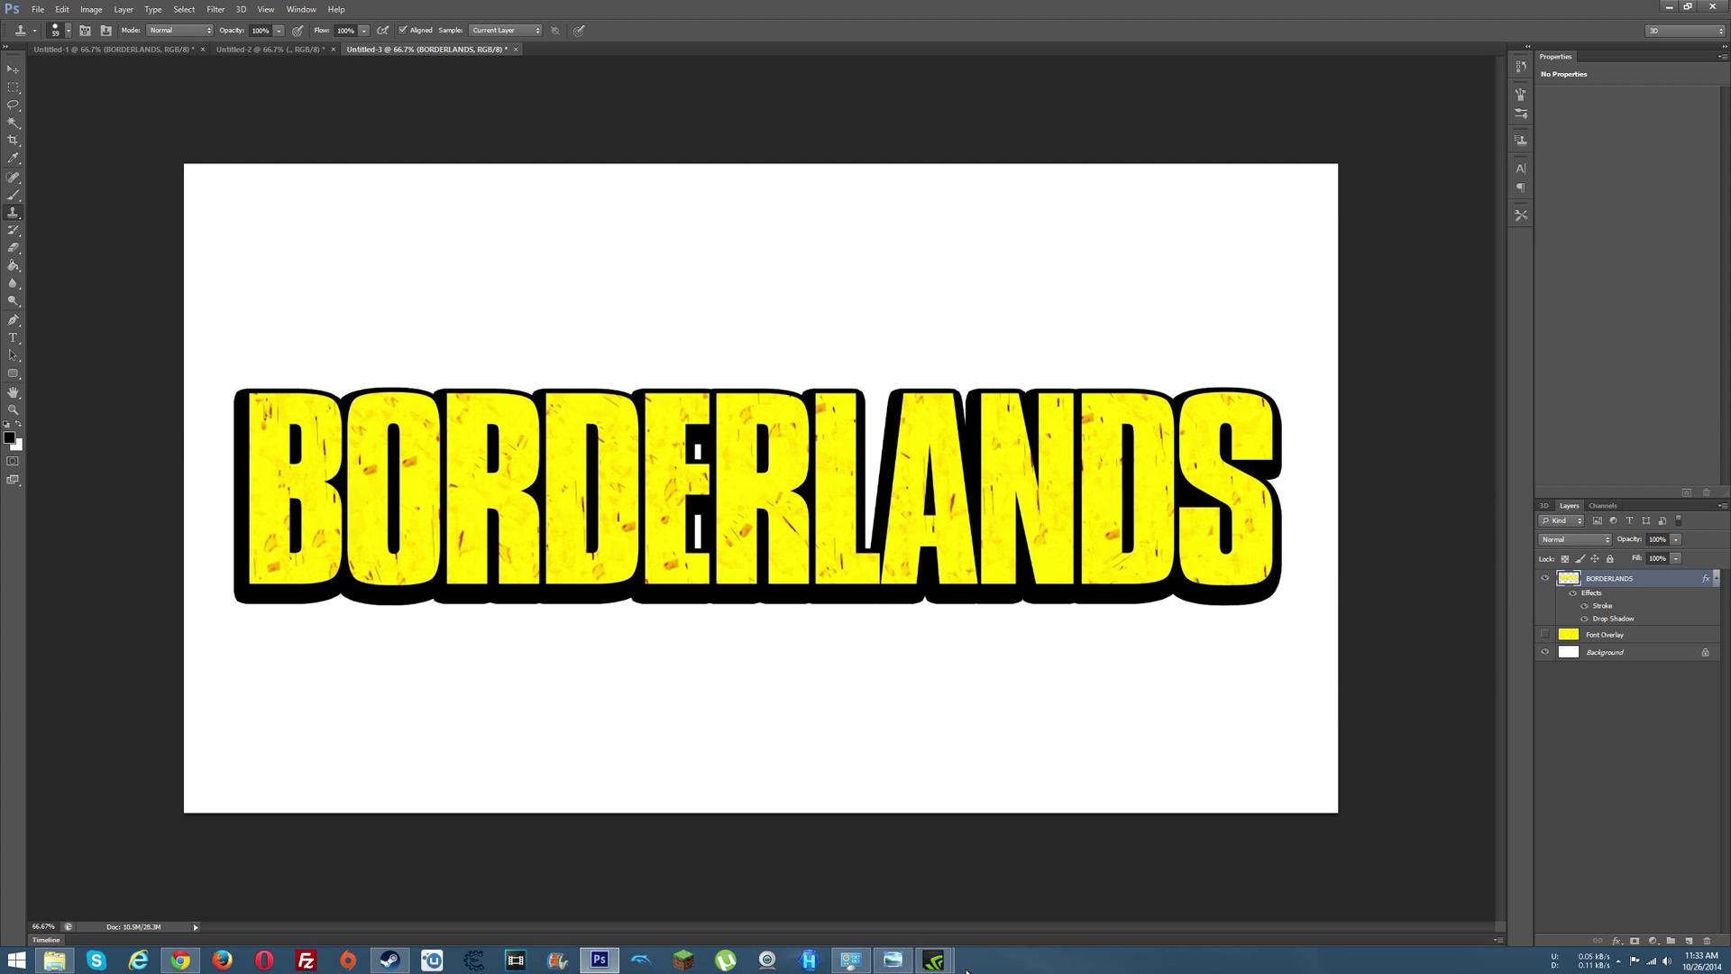
- Compare with the reference logo, then switch to the Untitled-1 3D extruded BORDERLANDS document
{"action": "left_click", "coordinate": [897, 965]}
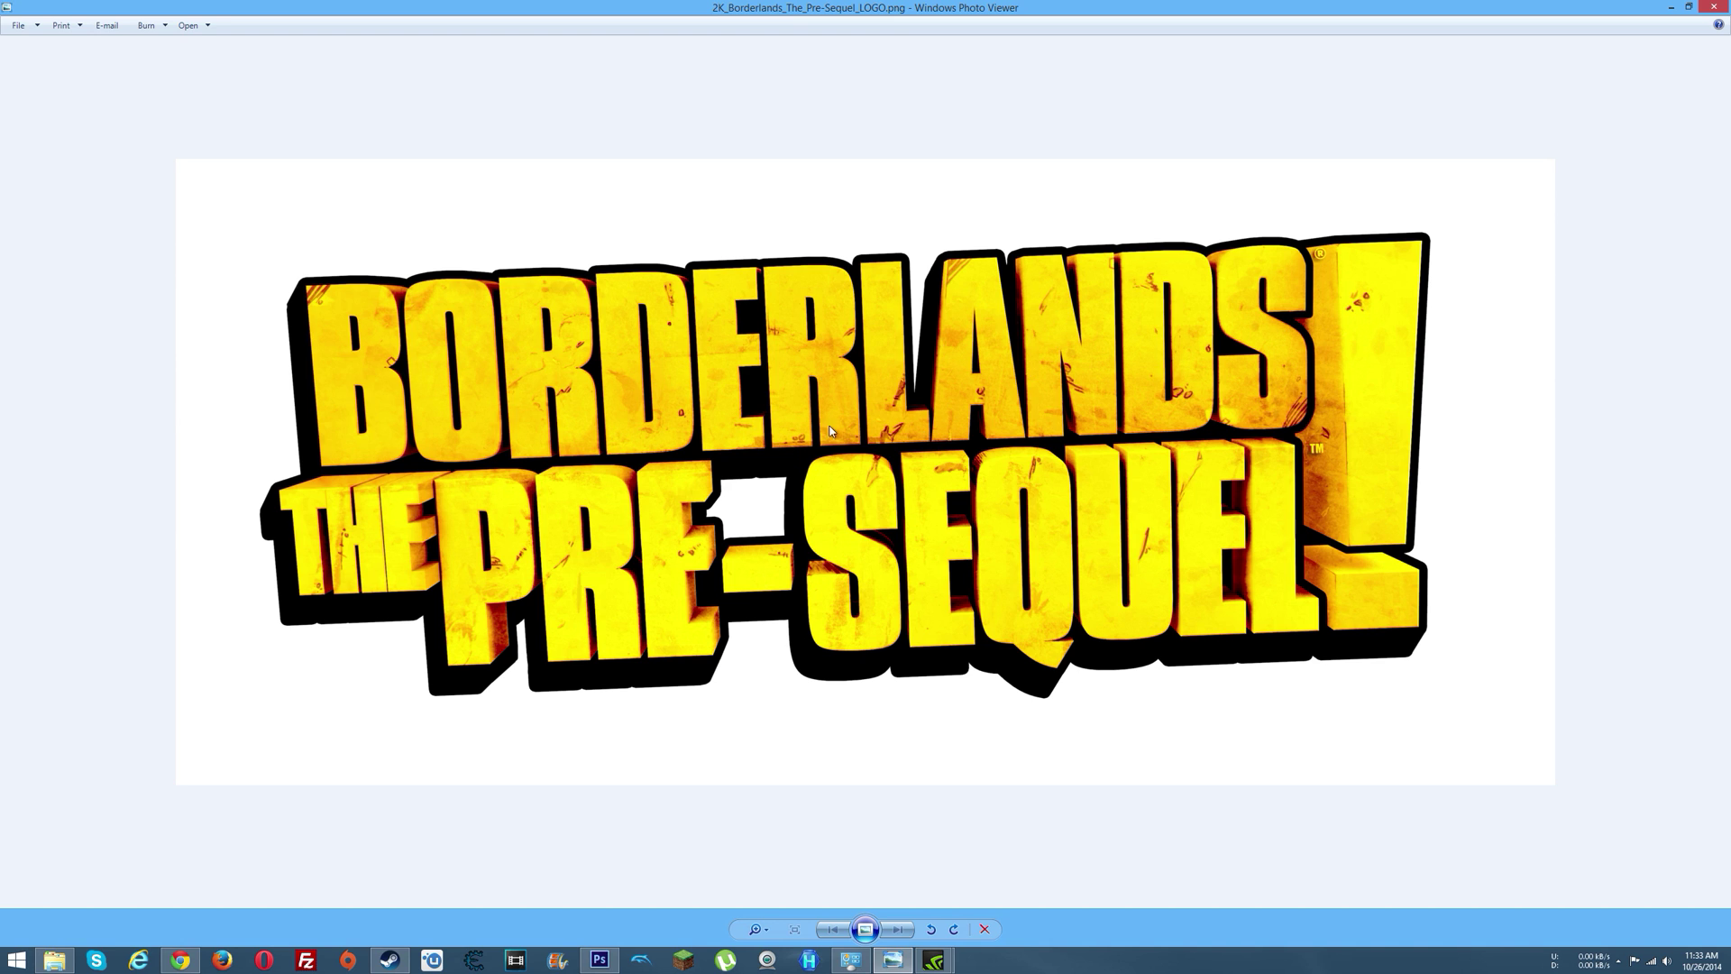
{"action": "left_click", "coordinate": [600, 959]}
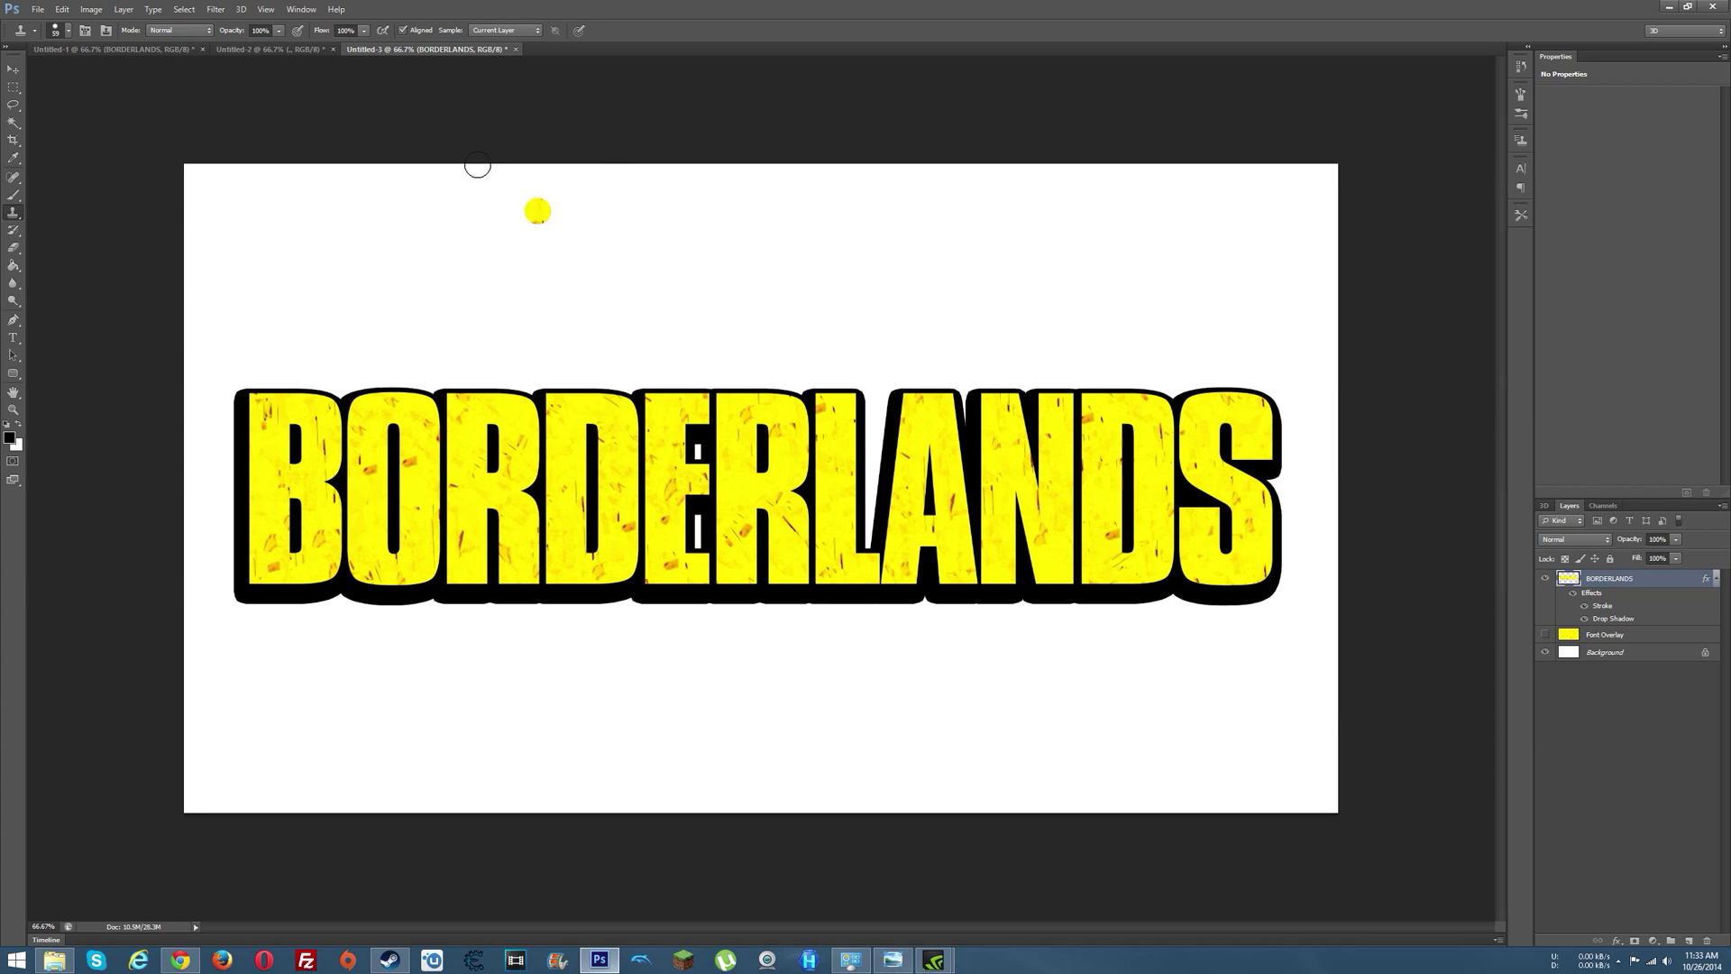
{"action": "left_click", "coordinate": [122, 49]}
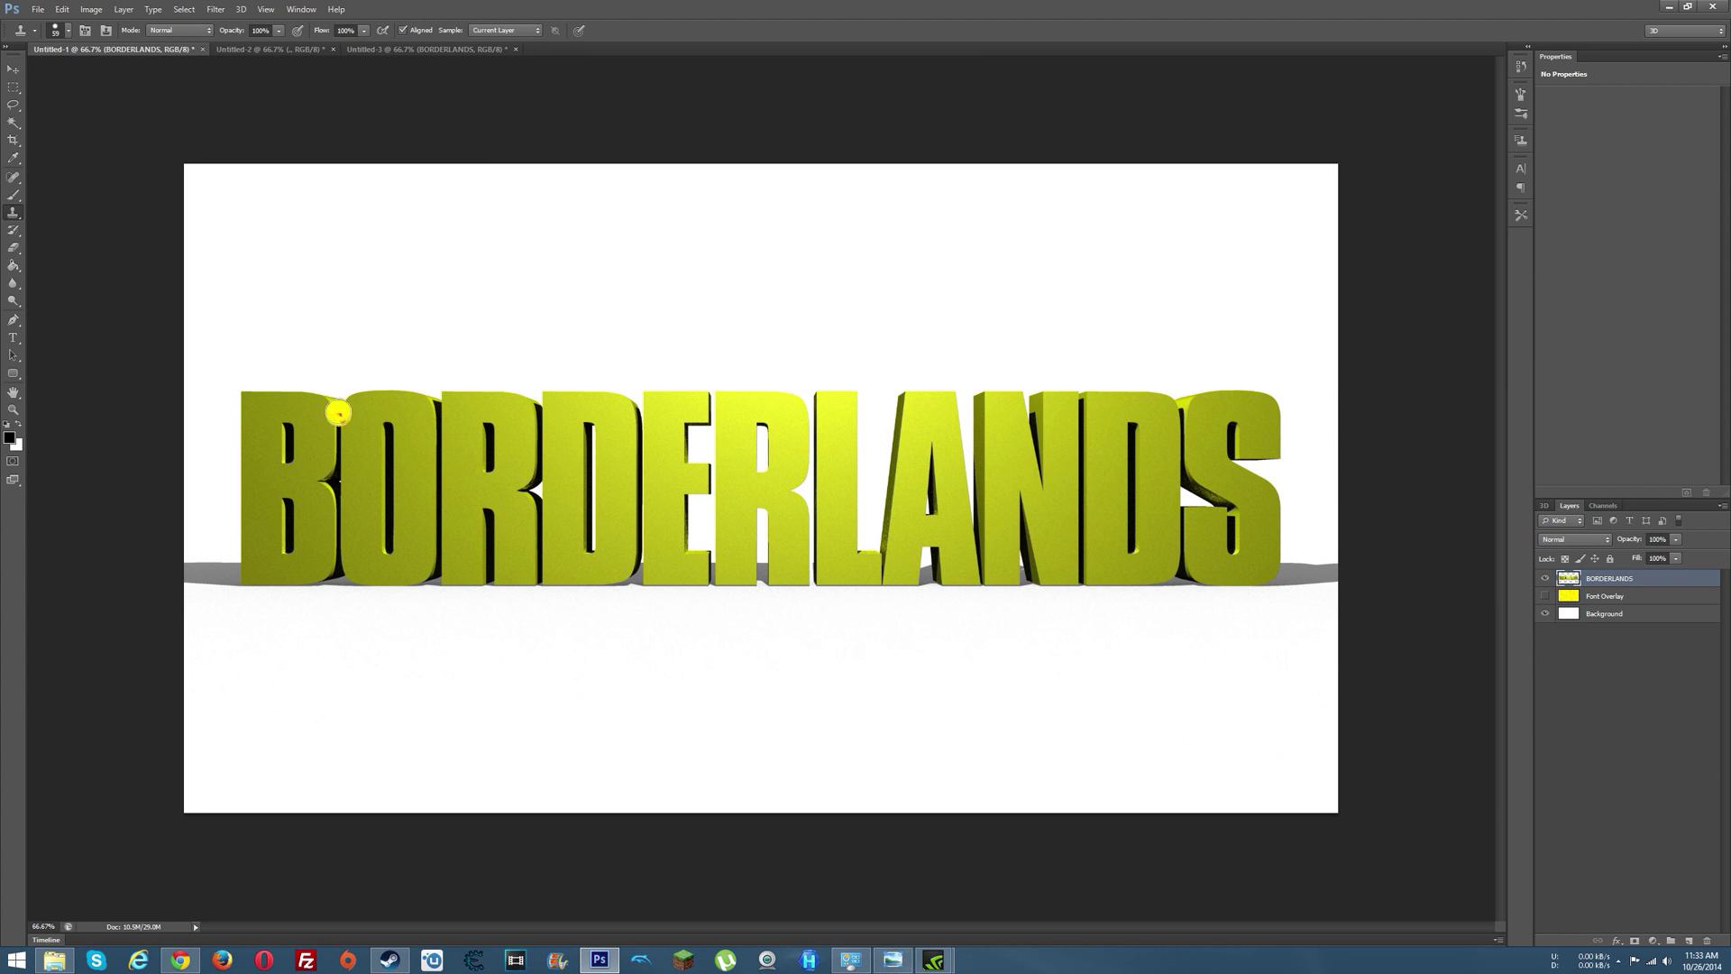
- With the Move tool active, view the Untitled-2 exclamation mark document, then the Pre-Sequel reference logo
{"action": "left_click", "coordinate": [13, 70]}
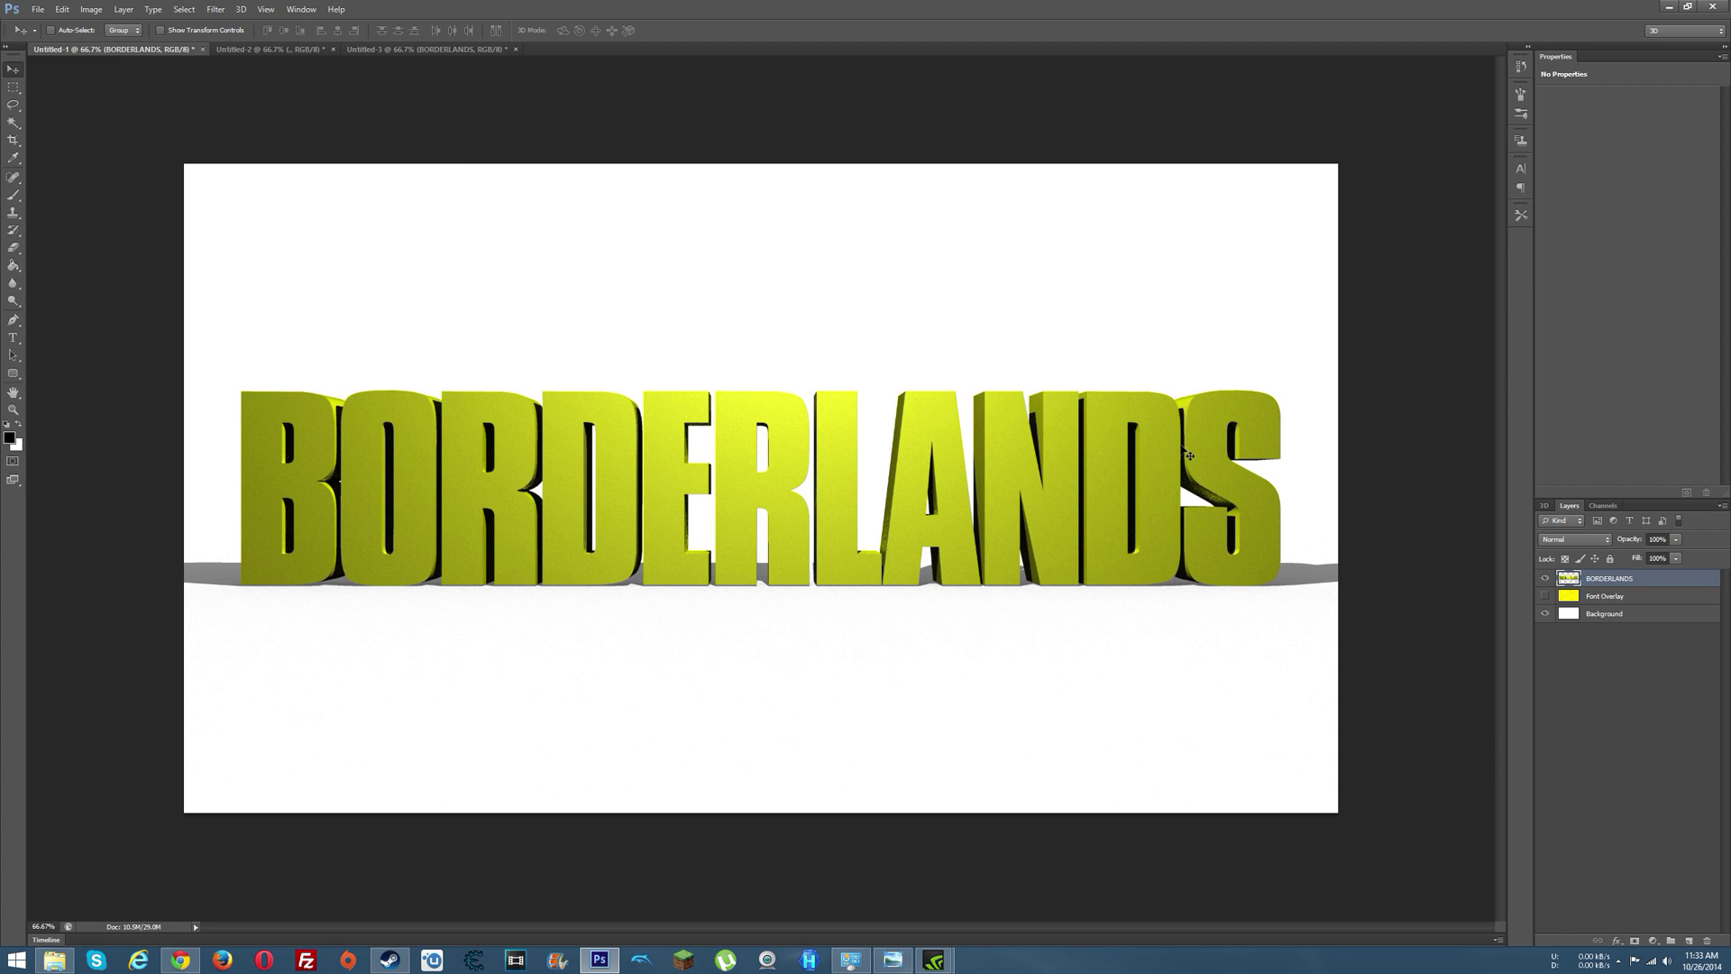
{"action": "left_click", "coordinate": [297, 49]}
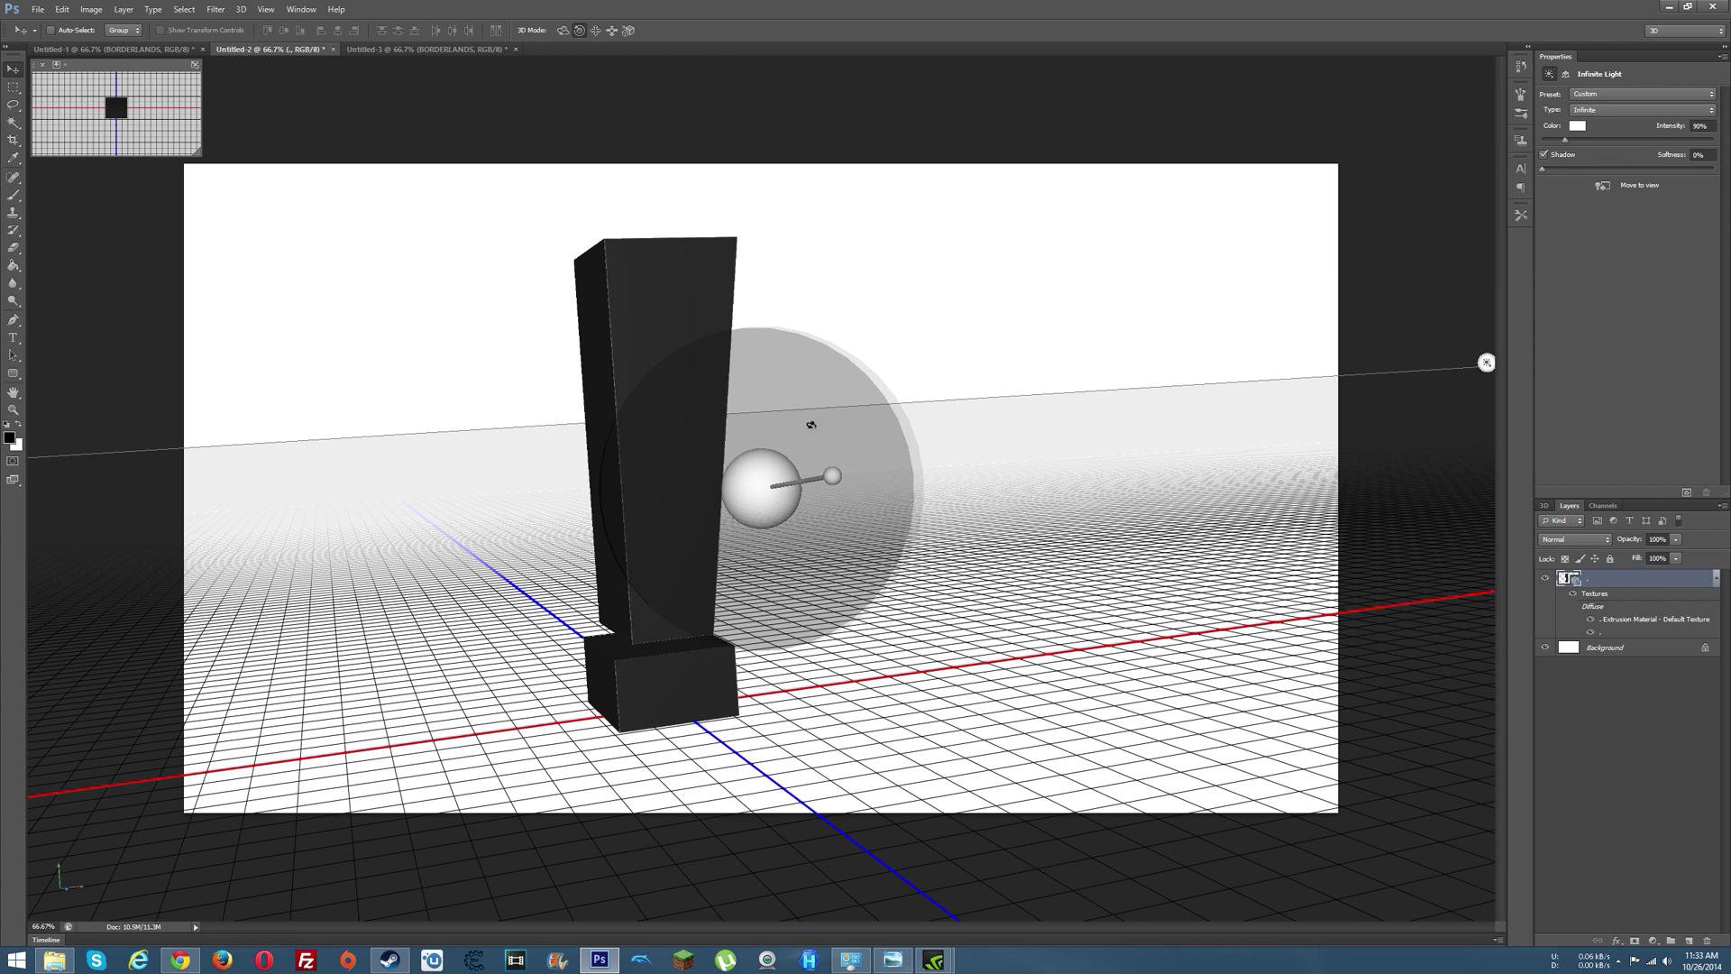
{"action": "left_click", "coordinate": [893, 961]}
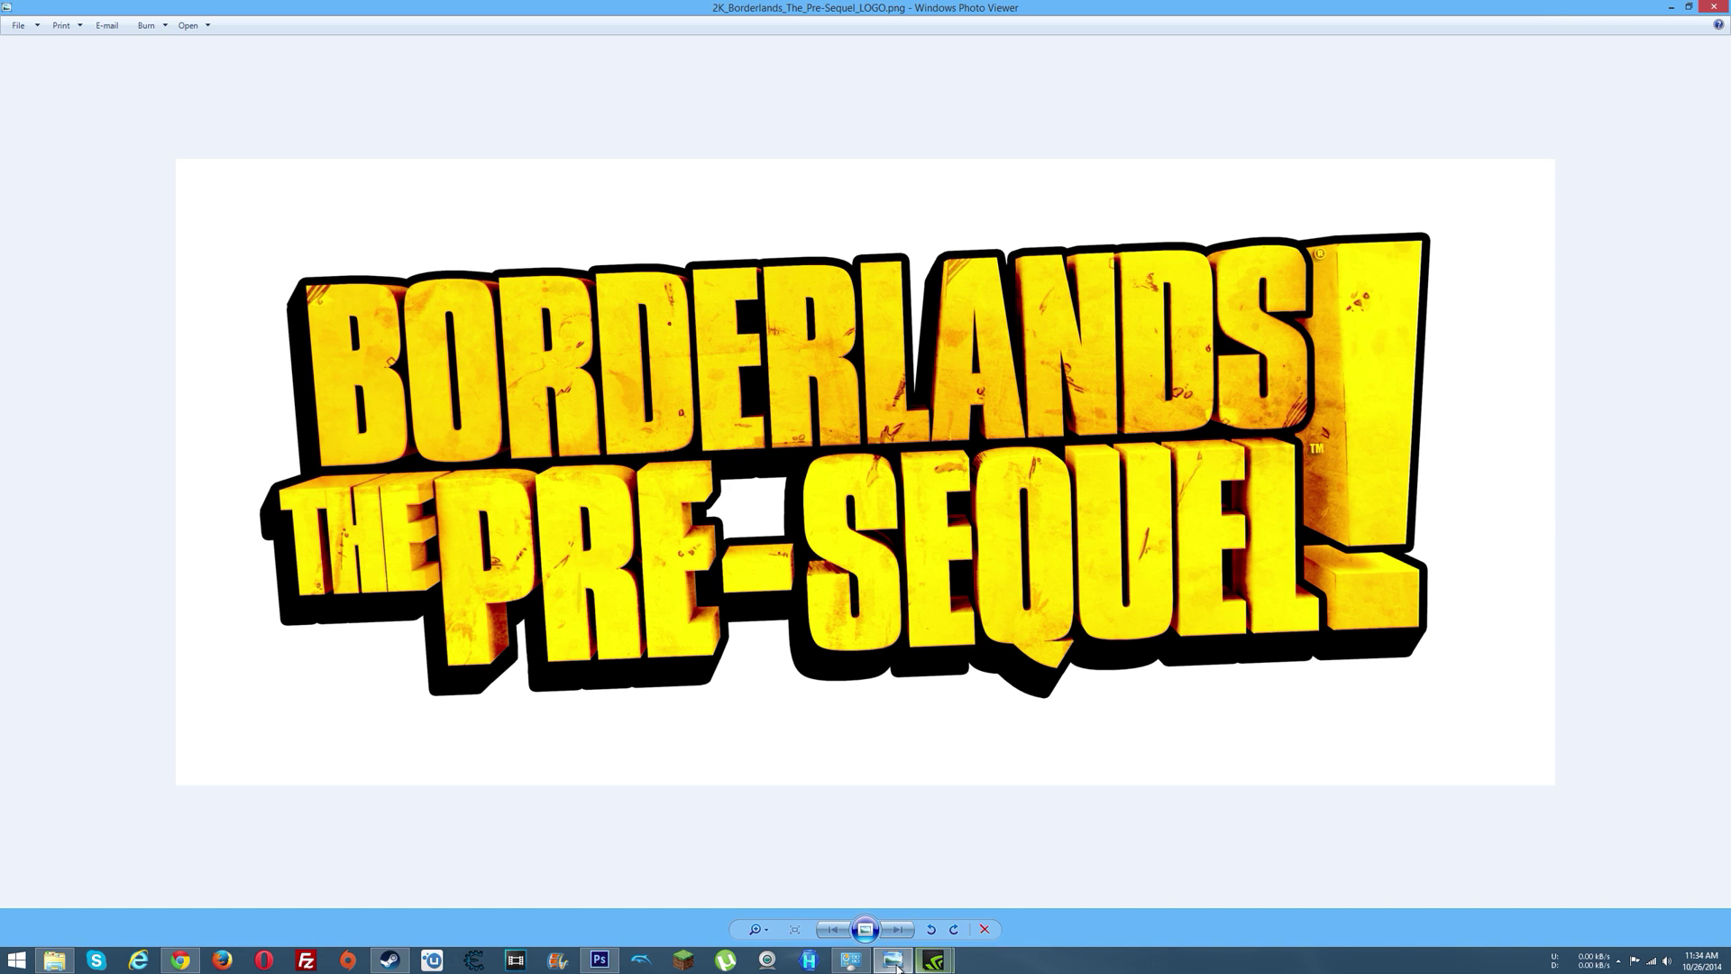
- Bring Photoshop forward and show the flat Untitled-3 BORDERLANDS document
{"action": "left_click", "coordinate": [617, 961]}
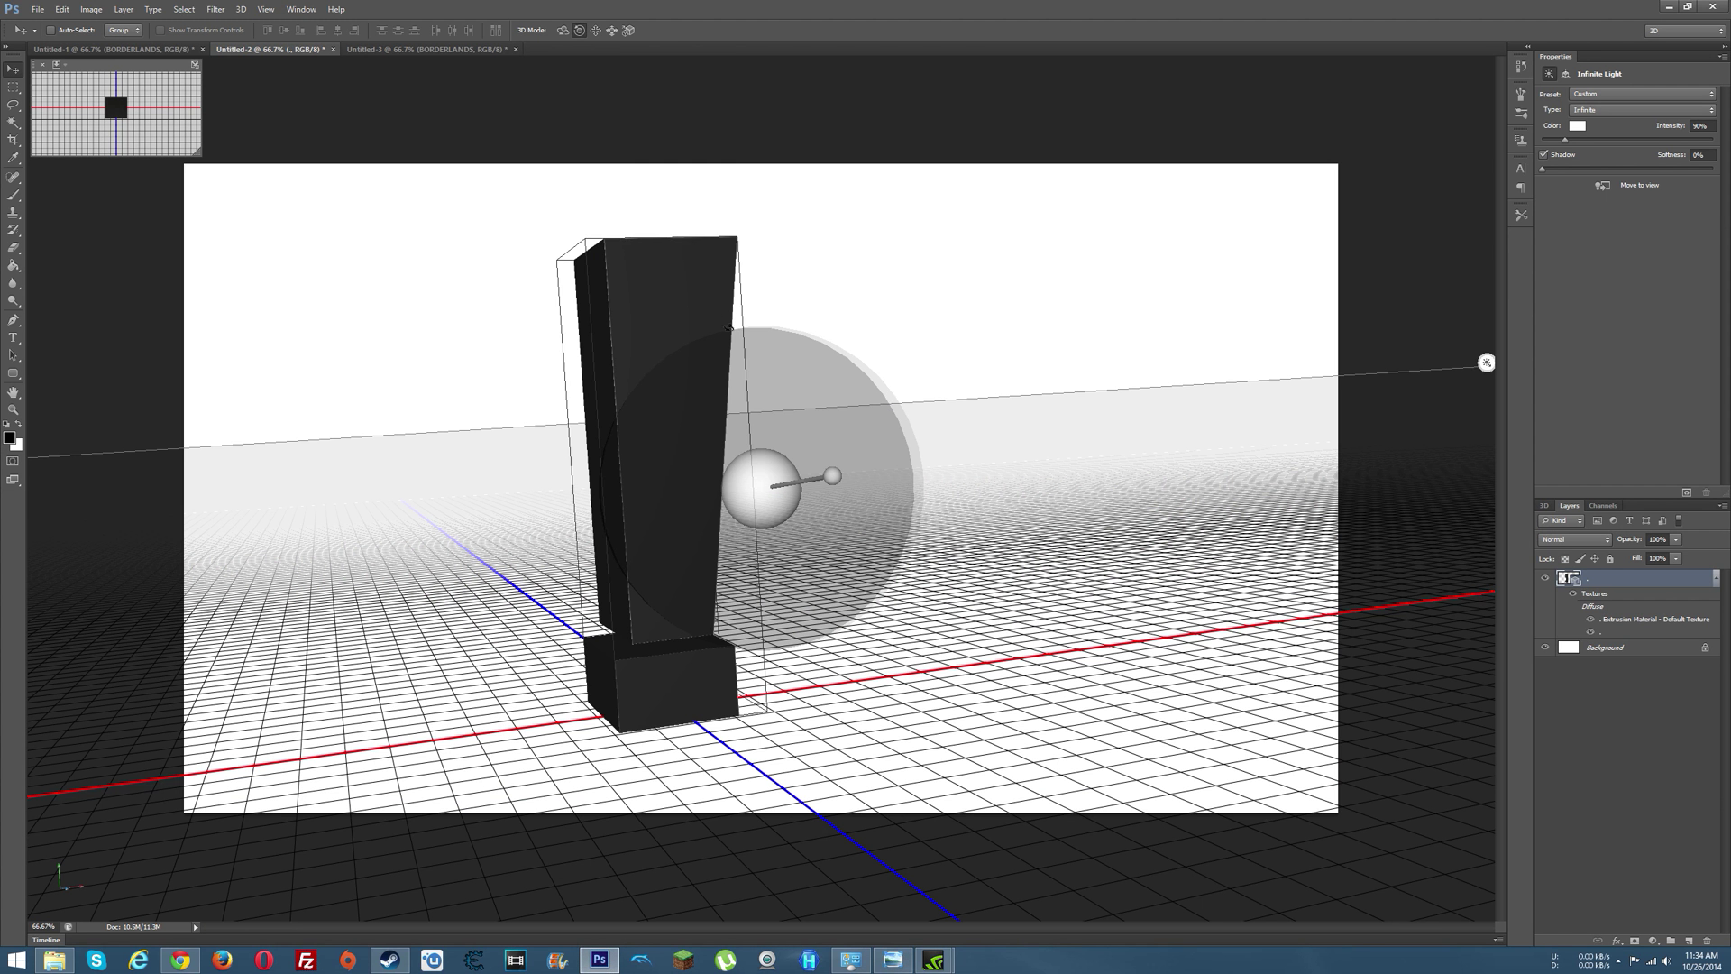
{"action": "left_click", "coordinate": [370, 49]}
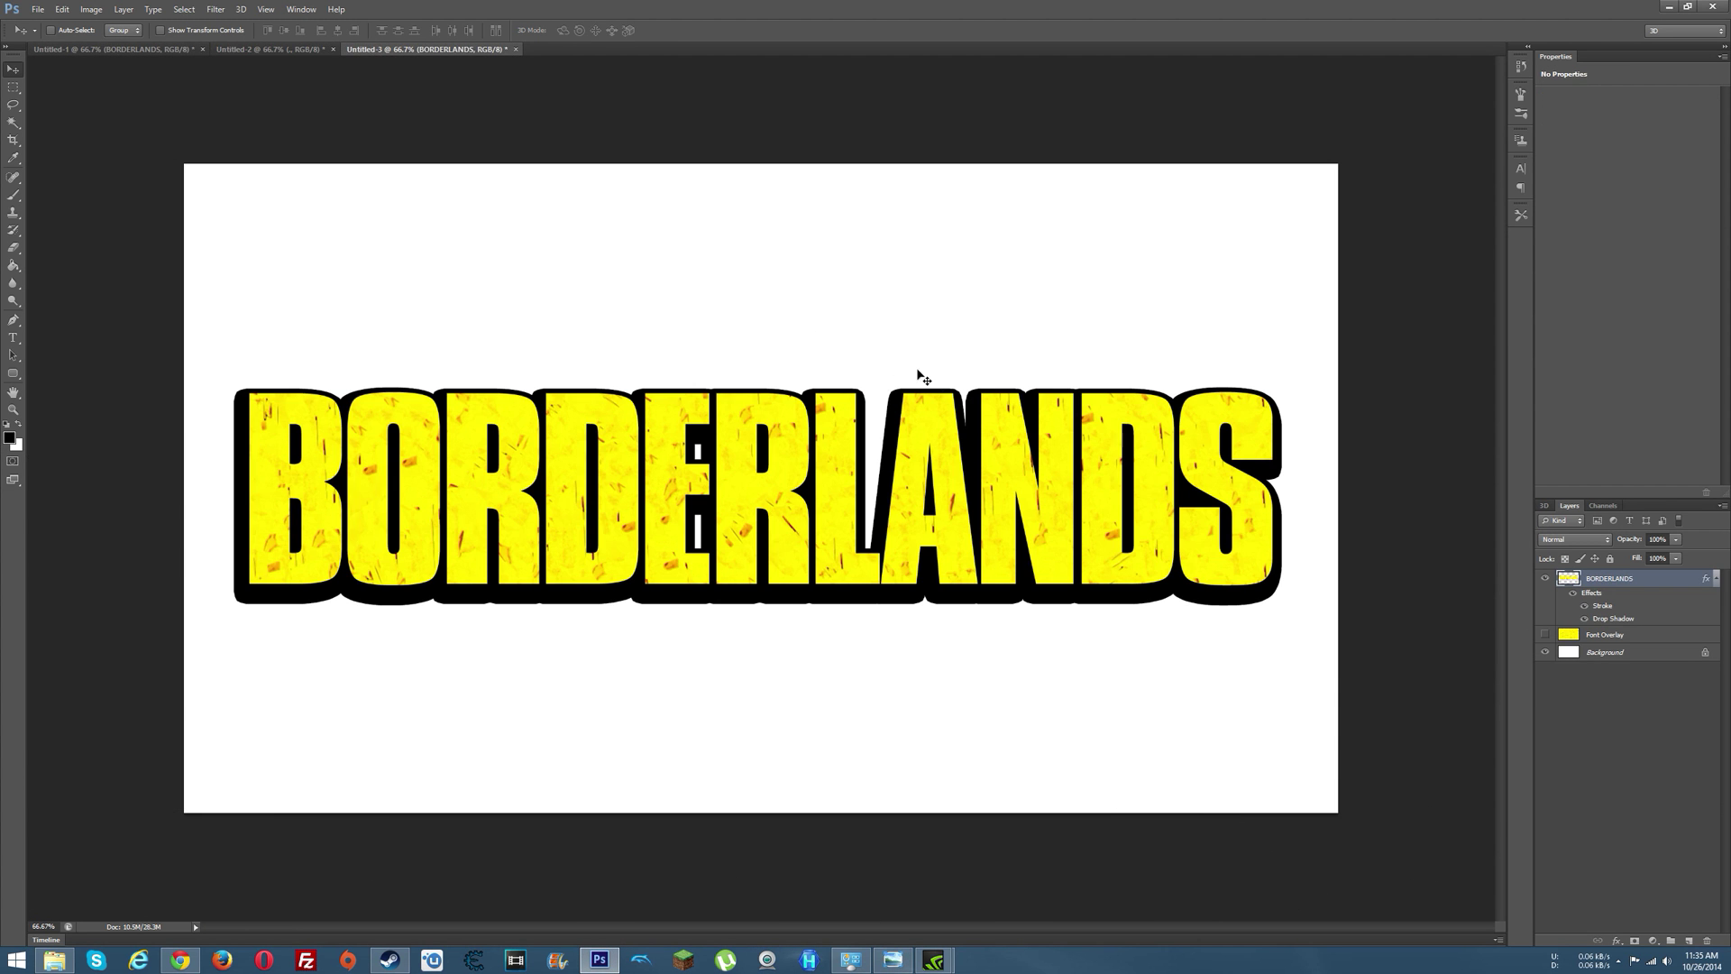